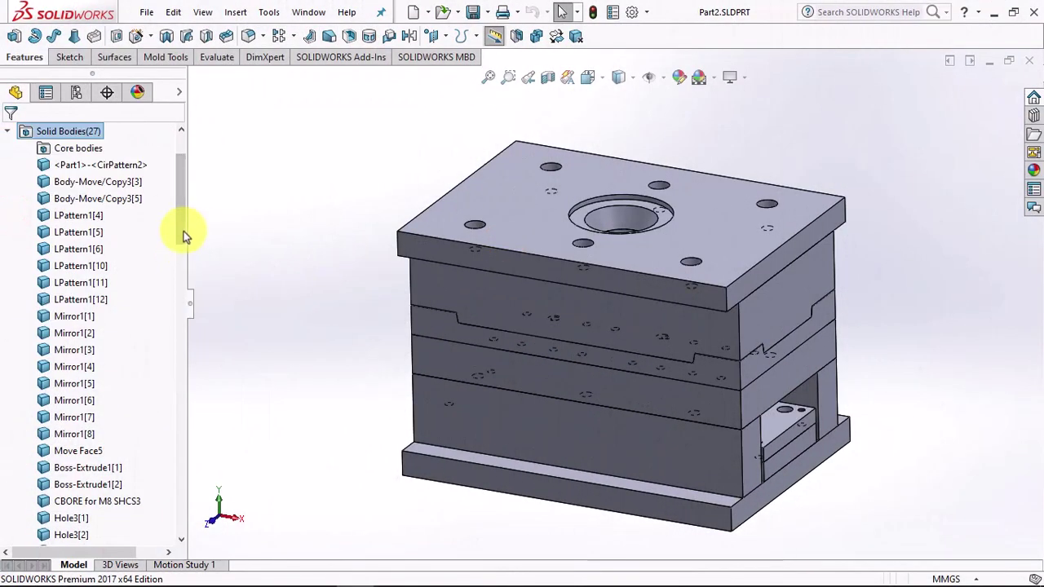
Step: Cut the mold with a Front Plane section view offset 35 mm
{"action": "left_click", "coordinate": [183, 241]}
{"action": "left_click_drag", "start_coordinate": [186, 256], "coordinate": [186, 262]}
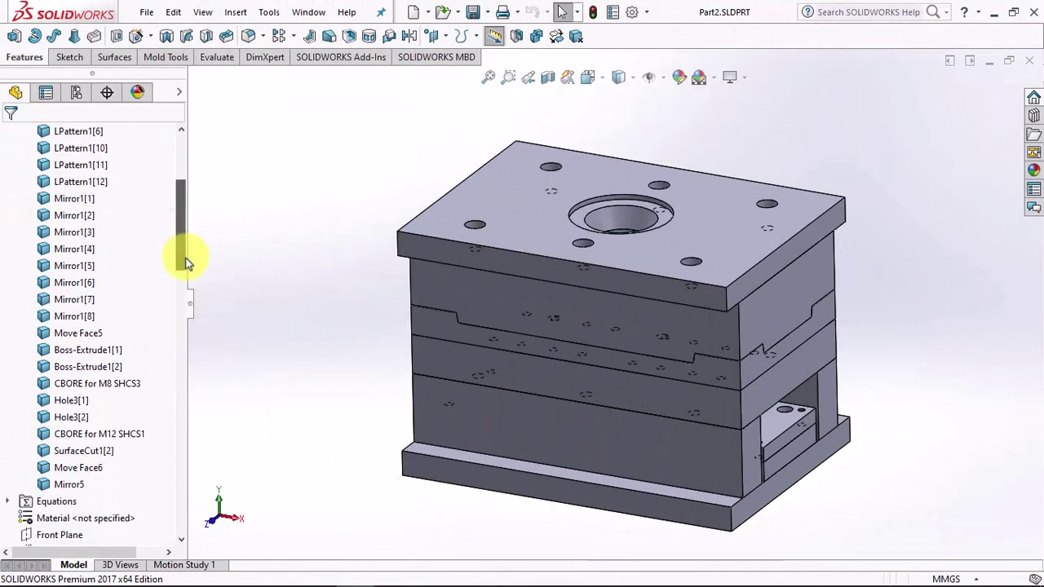
{"action": "left_click", "coordinate": [548, 77]}
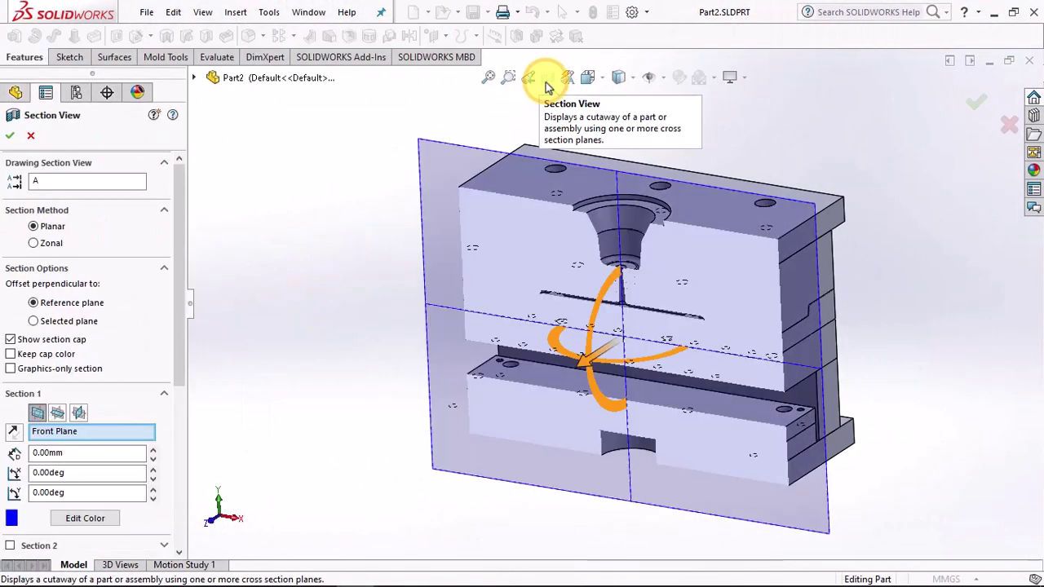
{"action": "mouse_move", "coordinate": [587, 364]}
{"action": "left_mouse_down"}
{"action": "mouse_move", "coordinate": [565, 388]}
{"action": "mouse_move", "coordinate": [563, 376]}
{"action": "left_mouse_up"}
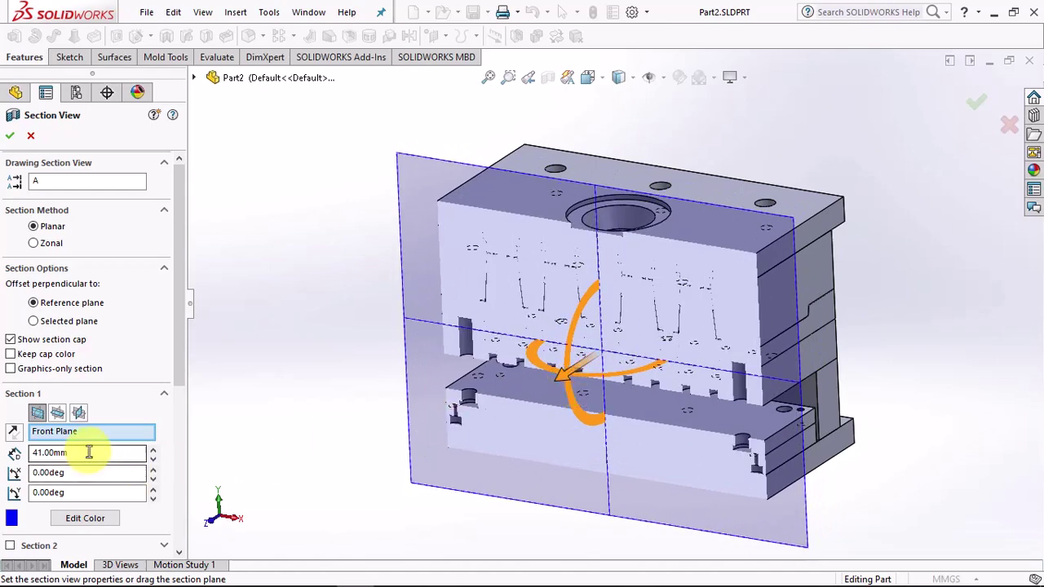
{"action": "type", "text": "35"}
{"action": "key", "text": "Return"}
{"action": "left_click", "coordinate": [14, 136]}
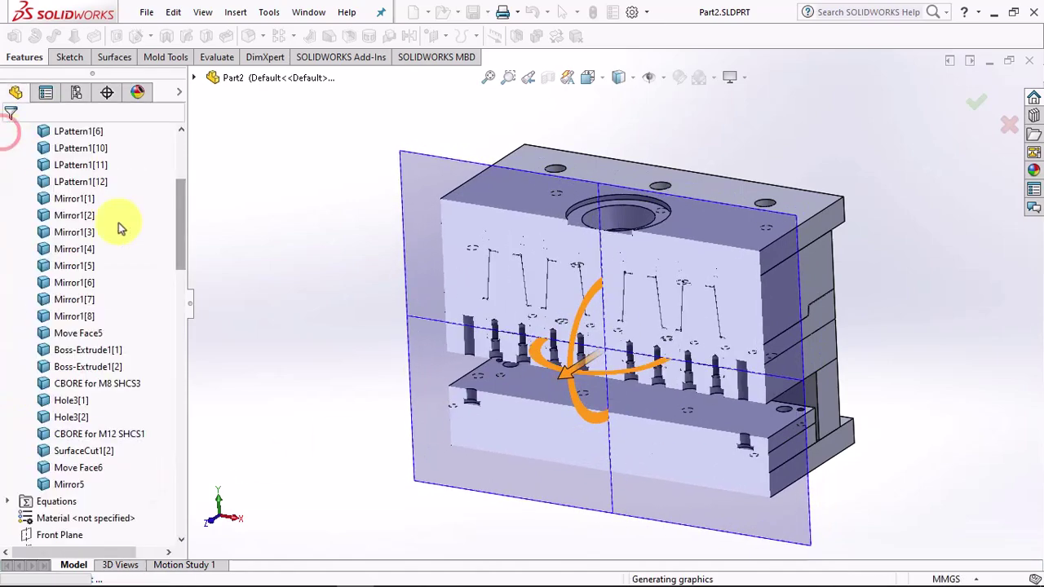
Step: Hide the parting plate body, then turn the section view off
{"action": "middle_click_drag", "start_coordinate": [269, 314], "coordinate": [280, 354]}
{"action": "scroll", "coordinate": [687, 379], "scroll_direction": "down", "scroll_amount": 5}
{"action": "middle_click_drag", "start_coordinate": [686, 380], "coordinate": [741, 367]}
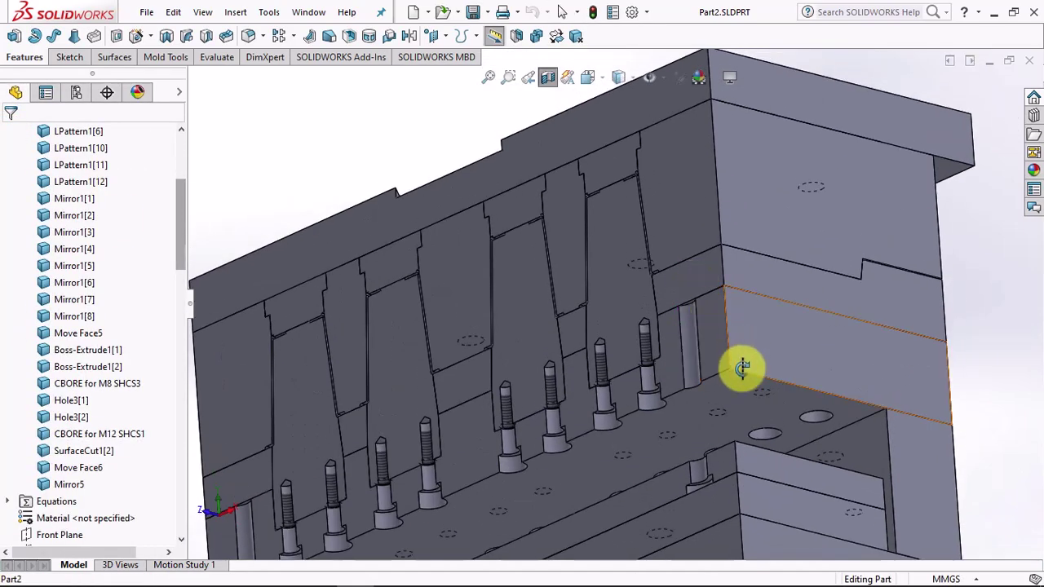
{"action": "left_click", "coordinate": [741, 401]}
{"action": "right_click", "coordinate": [741, 401]}
{"action": "left_click", "coordinate": [806, 202]}
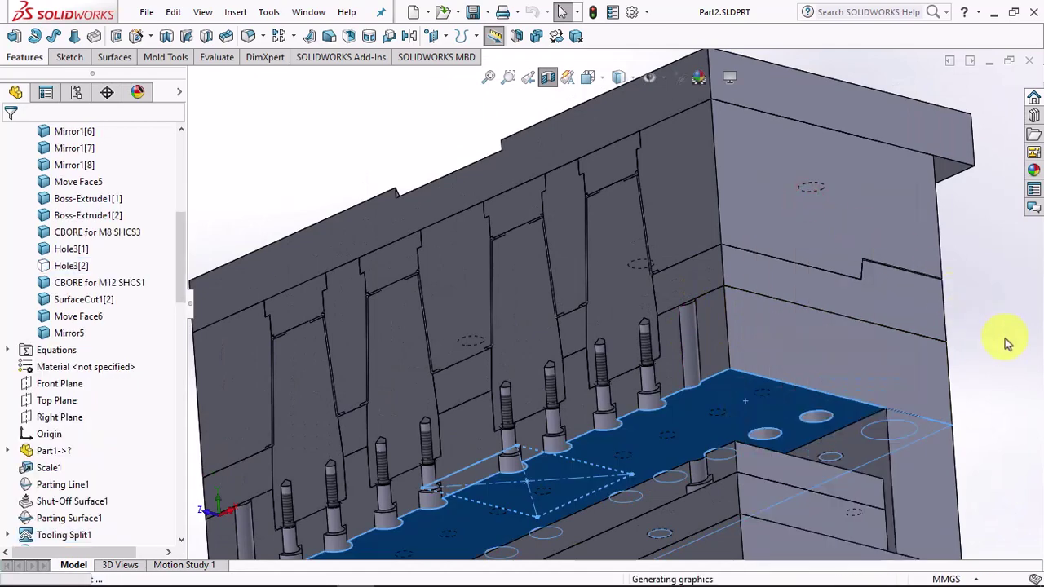
{"action": "left_click", "coordinate": [549, 79]}
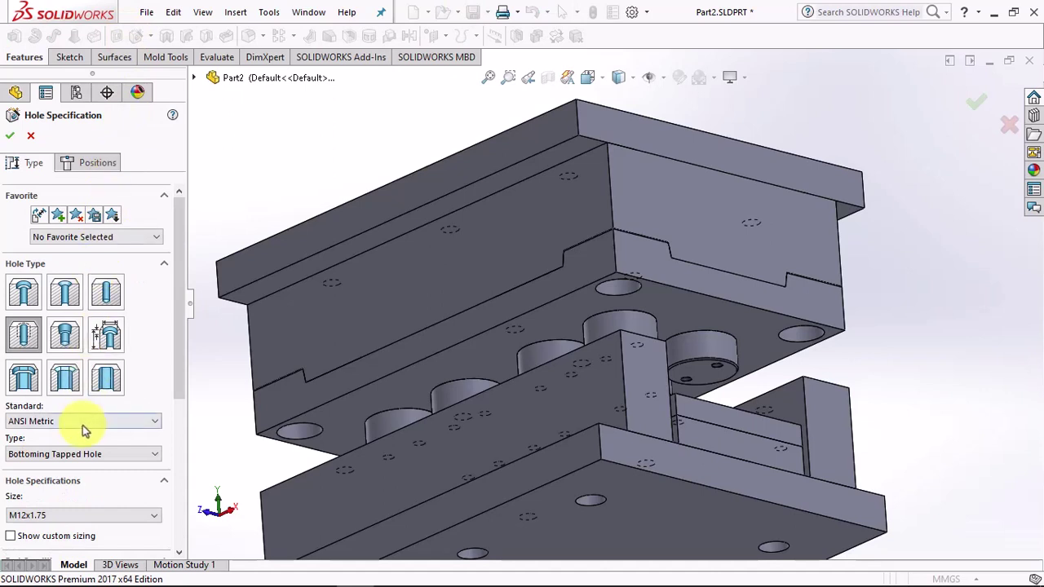
Step: Place two M12x1.75 tapped-hole points on the plate face in a 3D sketch
{"action": "left_click_drag", "start_coordinate": [181, 377], "coordinate": [181, 474]}
{"action": "left_click_drag", "start_coordinate": [178, 438], "coordinate": [175, 495]}
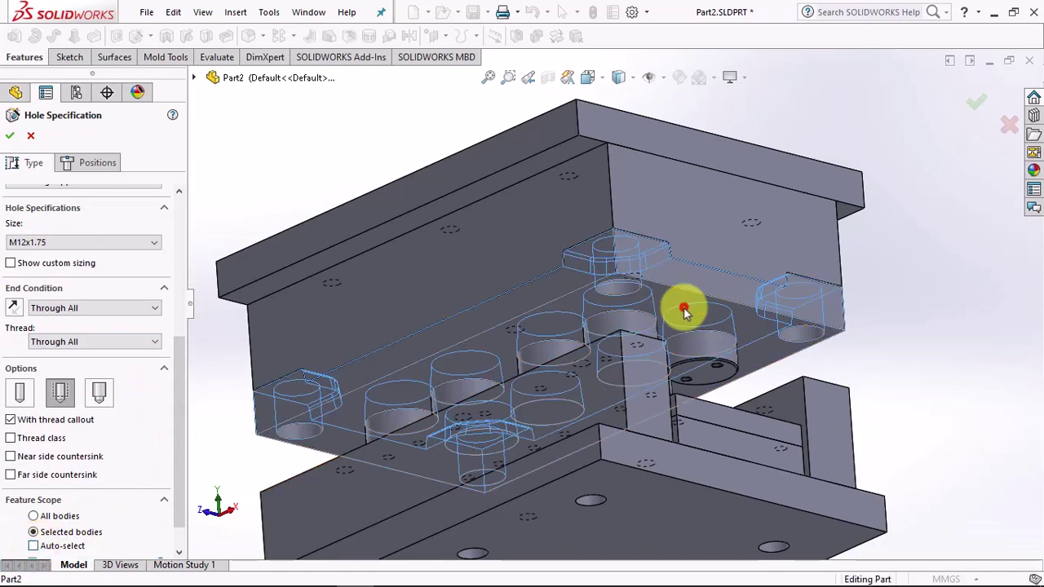
{"action": "left_click", "coordinate": [82, 161]}
{"action": "left_click", "coordinate": [75, 301]}
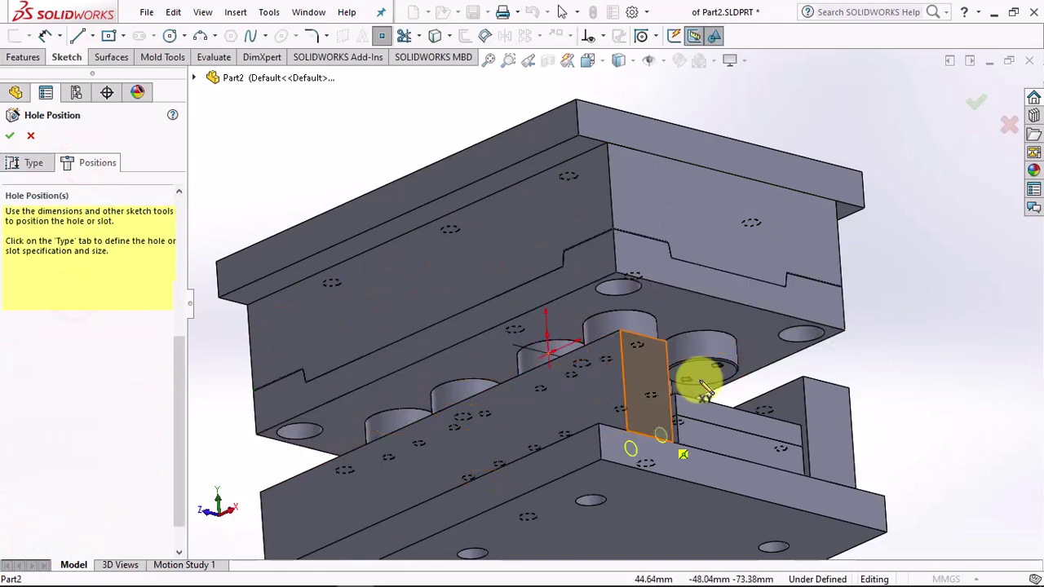
{"action": "left_click", "coordinate": [671, 307]}
{"action": "left_click", "coordinate": [751, 327]}
{"action": "mouse_move", "coordinate": [616, 338]}
{"action": "middle_mouse_down"}
{"action": "mouse_move", "coordinate": [730, 305]}
{"action": "mouse_move", "coordinate": [576, 345]}
{"action": "mouse_move", "coordinate": [354, 310]}
{"action": "middle_mouse_up"}
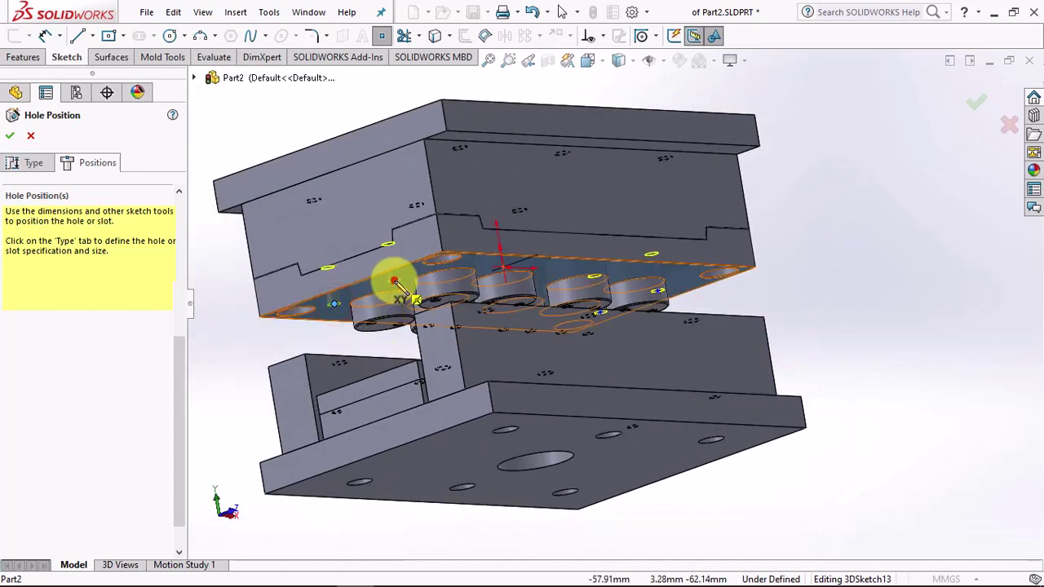
{"action": "scroll", "coordinate": [384, 280], "scroll_direction": "down", "scroll_amount": 3}
Step: Make the first hole point concentric with an existing hole edge
{"action": "left_click", "coordinate": [603, 36]}
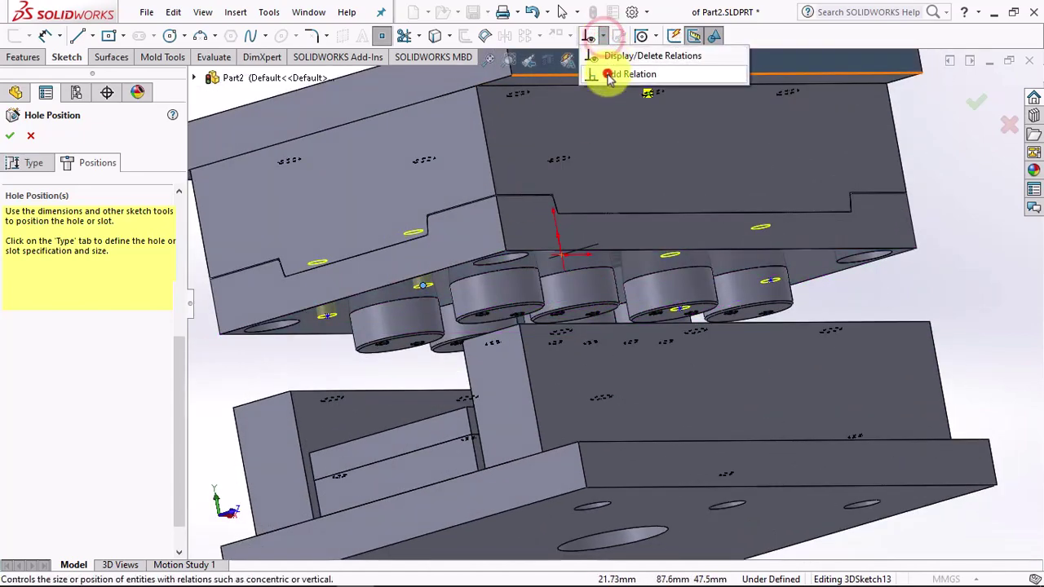
{"action": "left_click", "coordinate": [595, 81]}
{"action": "scroll", "coordinate": [563, 456], "scroll_direction": "down", "scroll_amount": 5}
{"action": "scroll", "coordinate": [588, 441], "scroll_direction": "down", "scroll_amount": 2}
{"action": "left_click", "coordinate": [589, 436]}
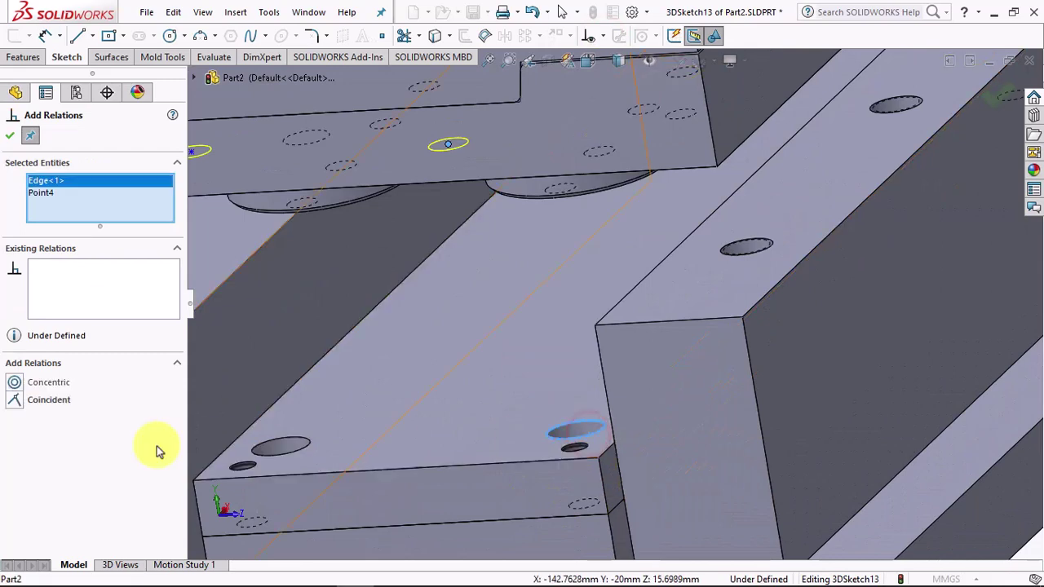
{"action": "middle_click_drag", "start_coordinate": [269, 379], "coordinate": [315, 372]}
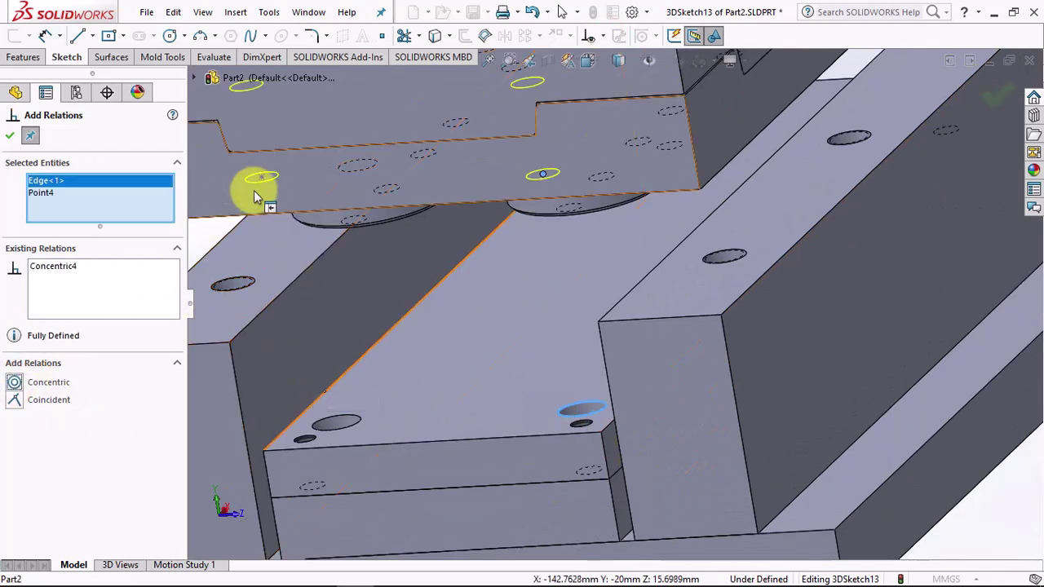
{"action": "left_click", "coordinate": [333, 423]}
{"action": "left_click", "coordinate": [49, 382]}
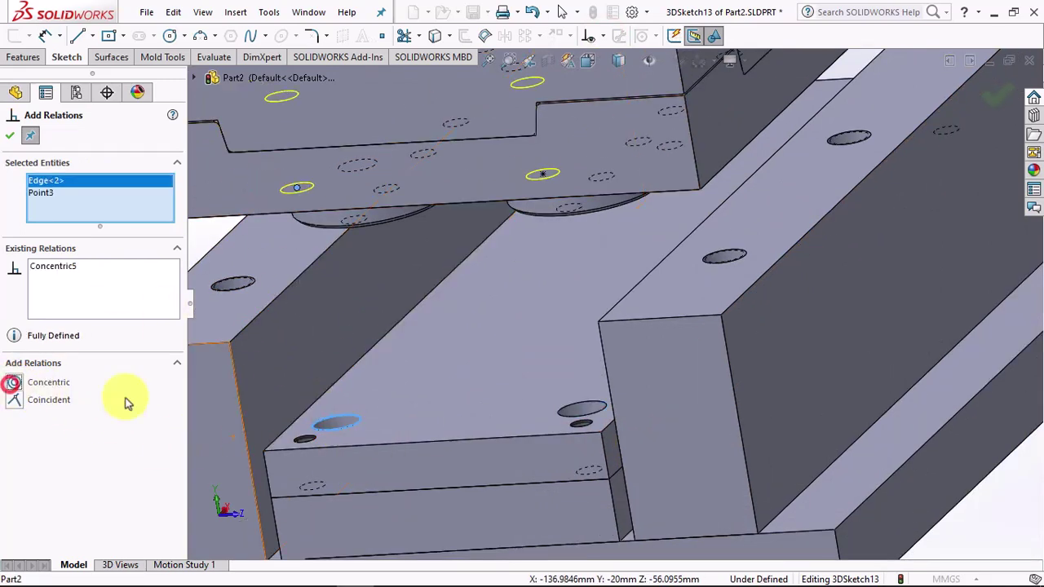
Step: Make the remaining hole points concentric with their existing holes and finish the sketch
{"action": "mouse_move", "coordinate": [482, 362]}
{"action": "middle_mouse_down"}
{"action": "mouse_move", "coordinate": [531, 226]}
{"action": "mouse_move", "coordinate": [347, 265]}
{"action": "mouse_move", "coordinate": [345, 250]}
{"action": "middle_mouse_up"}
{"action": "scroll", "coordinate": [585, 156], "scroll_direction": "down", "scroll_amount": 3}
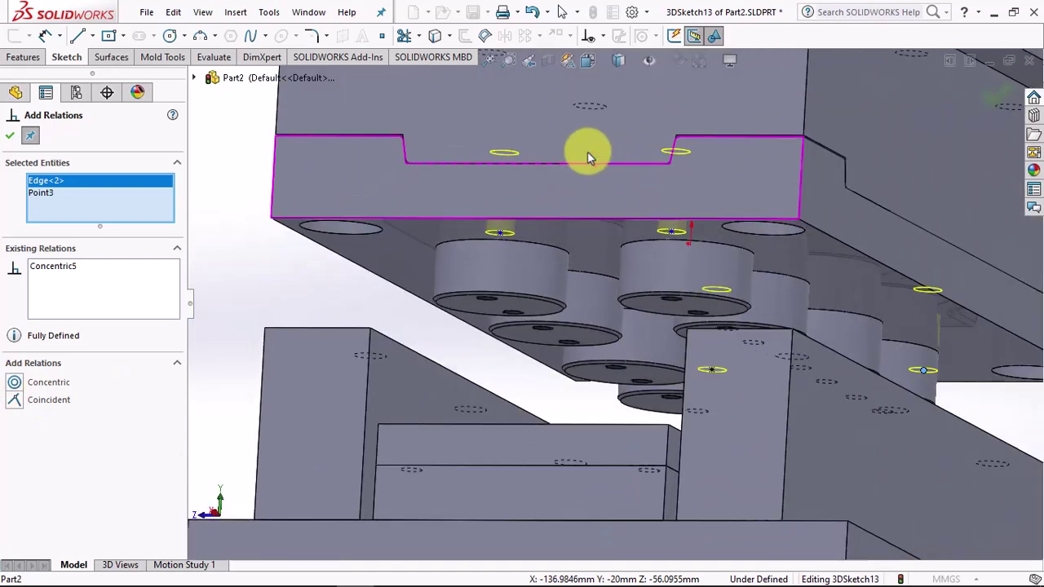
{"action": "middle_click_drag", "start_coordinate": [585, 156], "coordinate": [520, 256]}
{"action": "left_click", "coordinate": [520, 262]}
{"action": "middle_click_drag", "start_coordinate": [525, 296], "coordinate": [508, 455]}
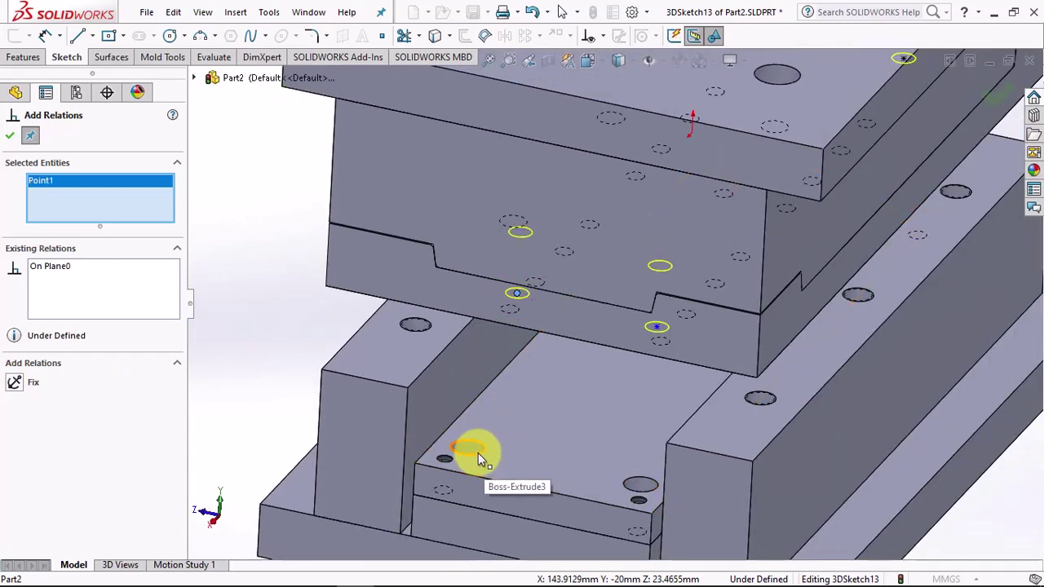
{"action": "left_click", "coordinate": [14, 385]}
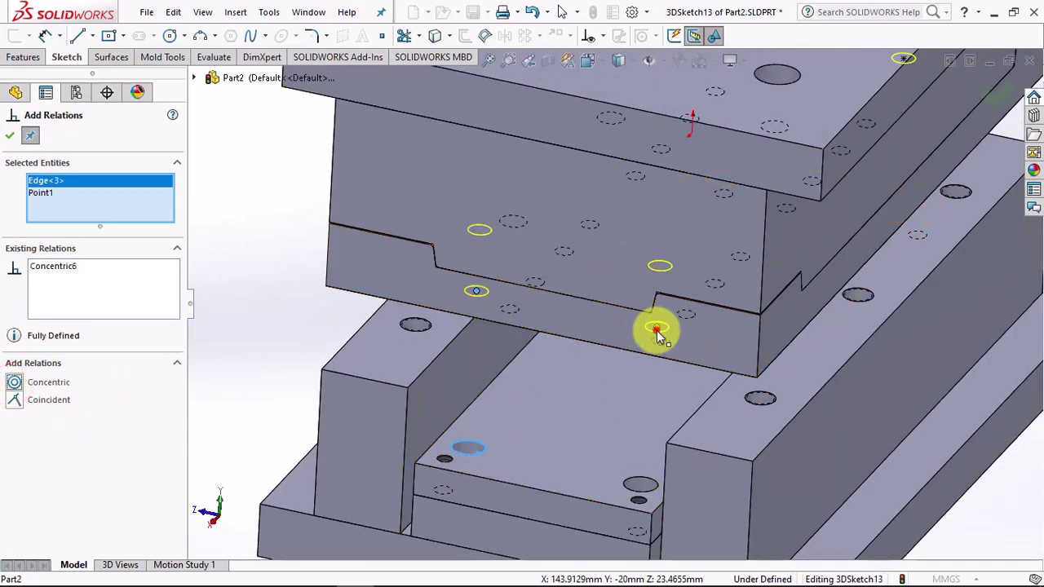
{"action": "left_click", "coordinate": [656, 327]}
{"action": "left_click", "coordinate": [644, 479]}
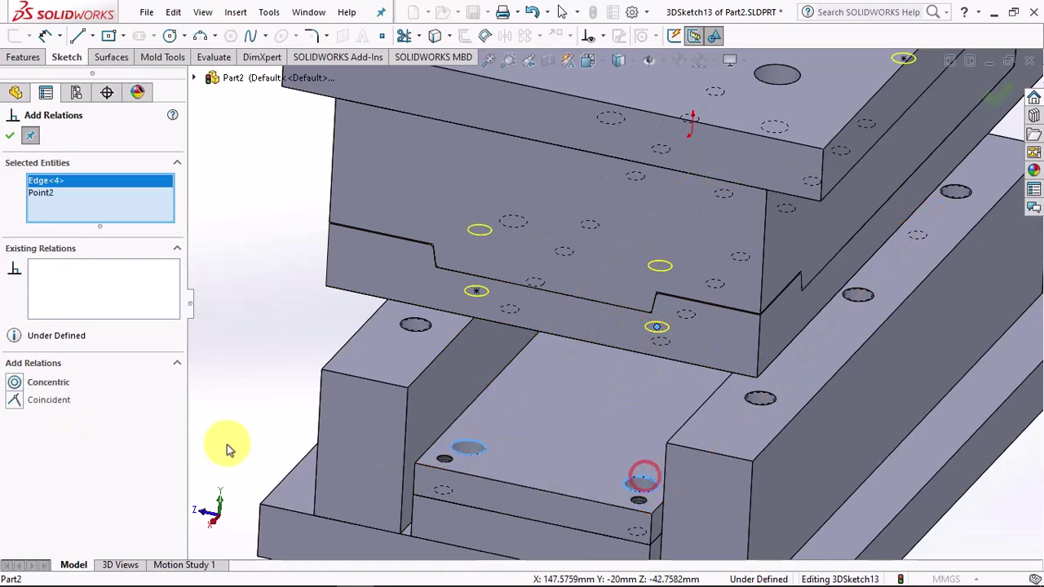
{"action": "left_click", "coordinate": [11, 136]}
{"action": "left_click", "coordinate": [18, 162]}
{"action": "mouse_move", "coordinate": [182, 338]}
{"action": "left_mouse_down"}
{"action": "mouse_move", "coordinate": [182, 461]}
{"action": "mouse_move", "coordinate": [268, 490]}
{"action": "left_mouse_up"}
Step: Hide the base plate and left and right side blocks
{"action": "middle_click_drag", "start_coordinate": [268, 489], "coordinate": [378, 303]}
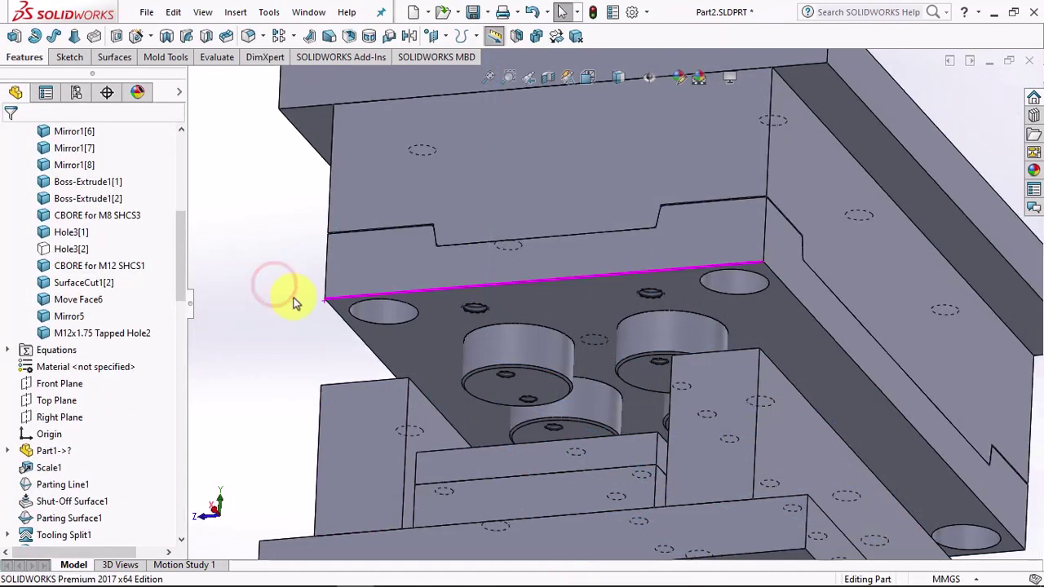
{"action": "mouse_move", "coordinate": [294, 298]}
{"action": "middle_mouse_down"}
{"action": "mouse_move", "coordinate": [308, 249]}
{"action": "mouse_move", "coordinate": [323, 393]}
{"action": "mouse_move", "coordinate": [273, 345]}
{"action": "middle_mouse_up"}
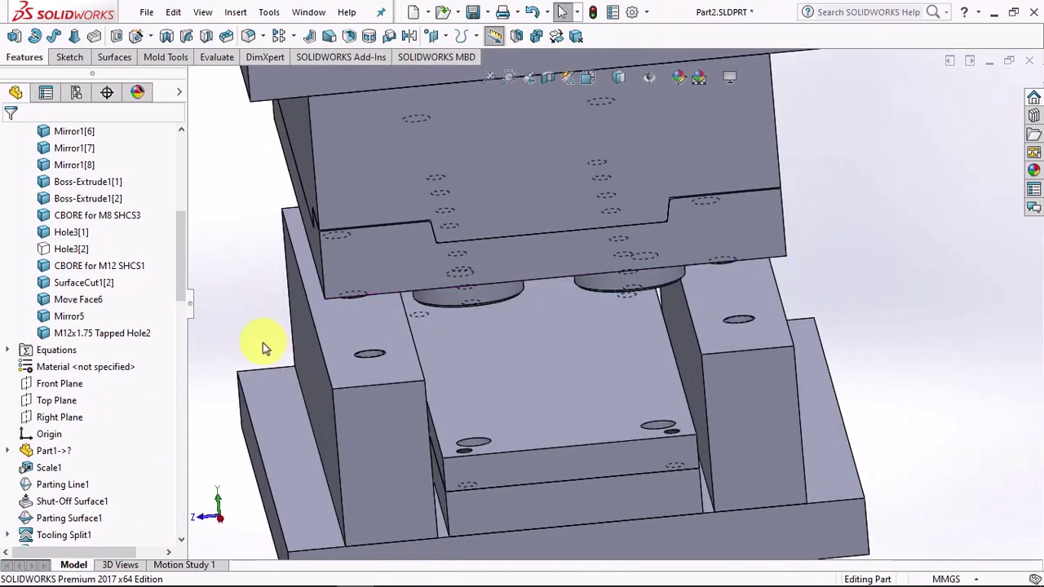
{"action": "middle_click_drag", "start_coordinate": [536, 510], "coordinate": [543, 480]}
{"action": "left_click", "coordinate": [544, 480]}
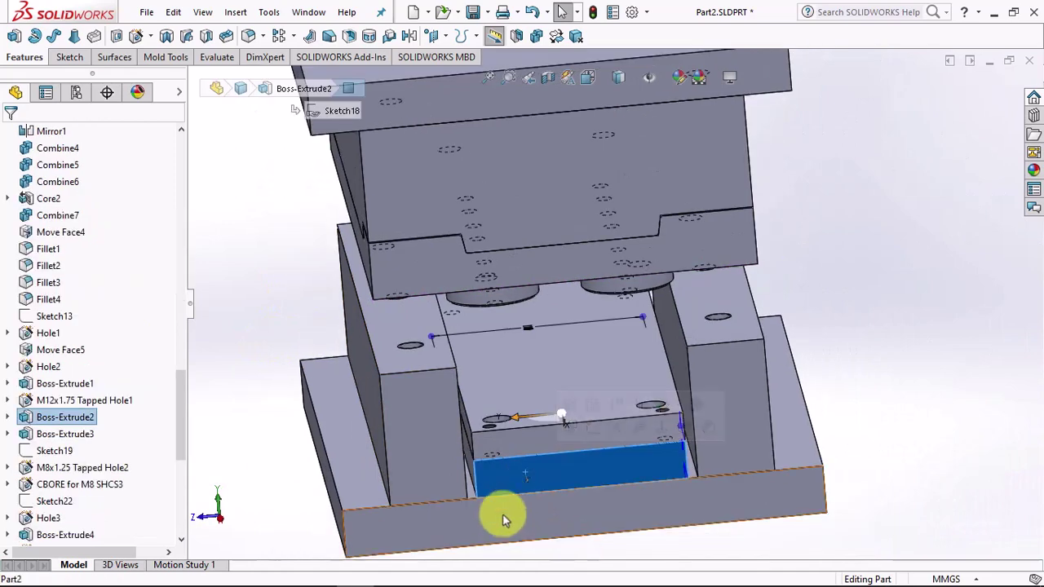
{"action": "left_click", "coordinate": [503, 520], "text": "ctrl"}
{"action": "left_click", "coordinate": [424, 440], "text": "ctrl"}
{"action": "left_click", "coordinate": [735, 444], "text": "ctrl"}
{"action": "right_click", "coordinate": [804, 409]}
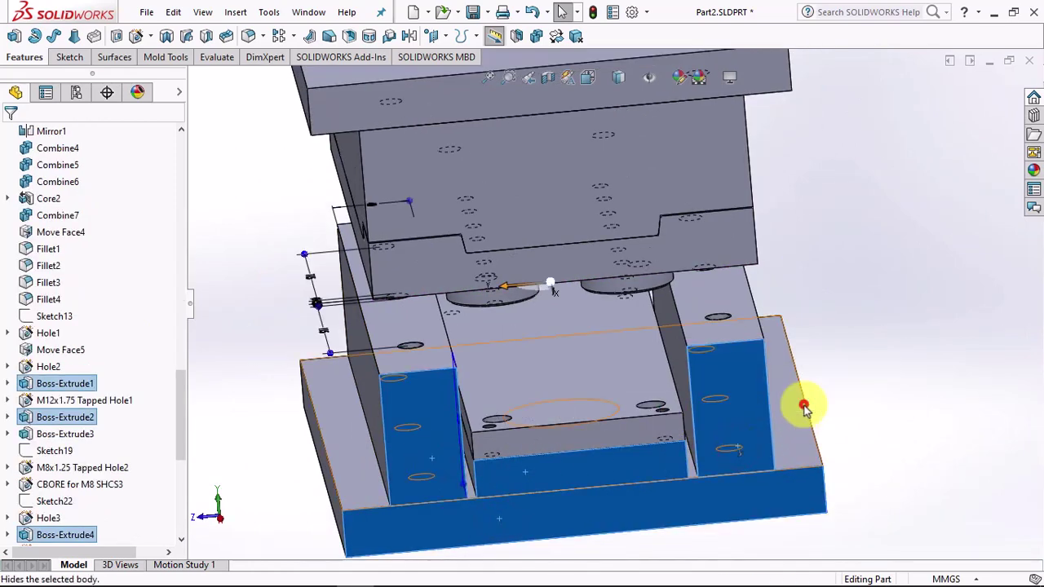
{"action": "left_click", "coordinate": [865, 427]}
{"action": "middle_click_drag", "start_coordinate": [710, 478], "coordinate": [723, 362]}
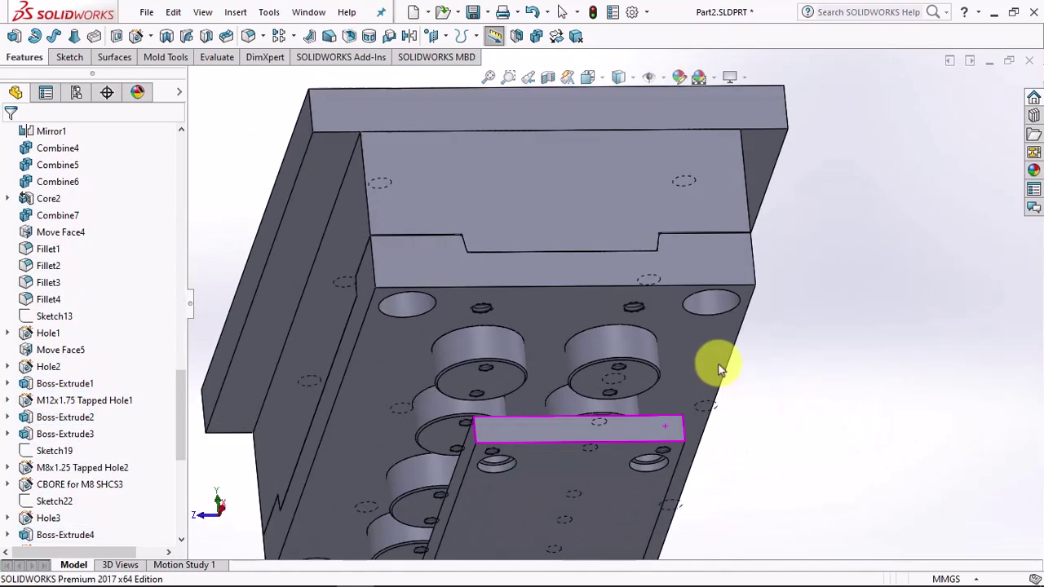
Step: Measure the two parallel plate faces at 90 mm apart, then close Measure
{"action": "left_click", "coordinate": [217, 57]}
{"action": "left_click", "coordinate": [46, 36]}
{"action": "left_click", "coordinate": [531, 318]}
{"action": "mouse_move", "coordinate": [531, 318]}
{"action": "middle_mouse_down"}
{"action": "mouse_move", "coordinate": [548, 434]}
{"action": "mouse_move", "coordinate": [544, 319]}
{"action": "middle_mouse_up"}
{"action": "left_click", "coordinate": [551, 439]}
{"action": "left_click", "coordinate": [552, 442]}
{"action": "left_click", "coordinate": [560, 433]}
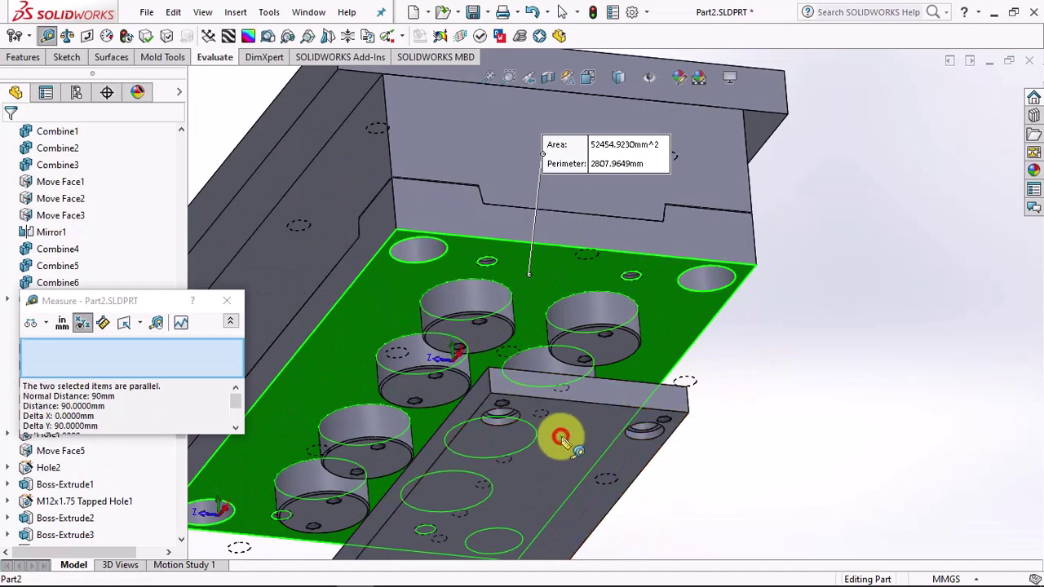
{"action": "left_click", "coordinate": [753, 399]}
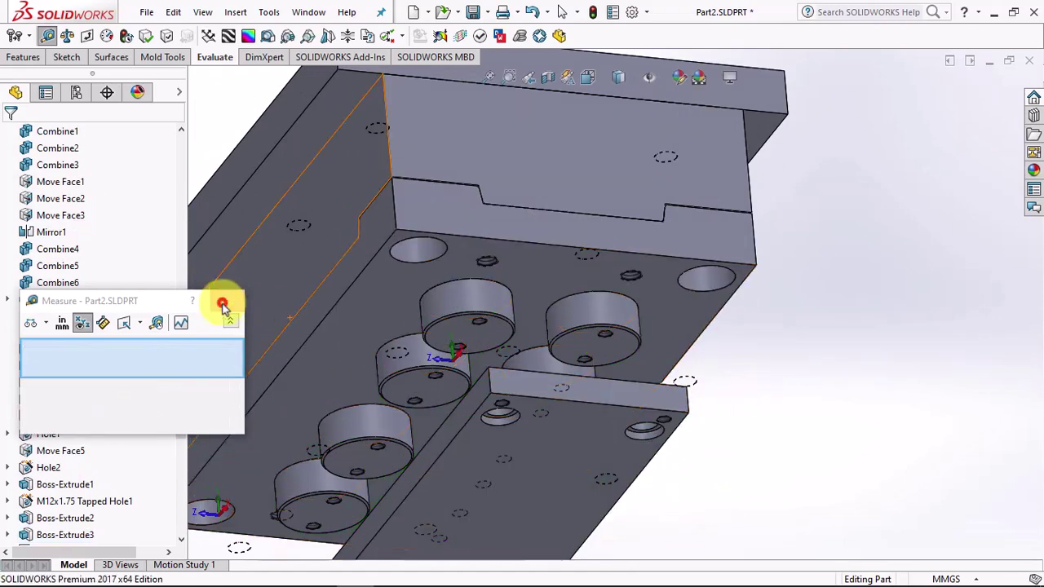
{"action": "left_click", "coordinate": [227, 300]}
{"action": "scroll", "coordinate": [527, 422], "scroll_direction": "down", "scroll_amount": 5}
{"action": "scroll", "coordinate": [558, 263], "scroll_direction": "down", "scroll_amount": 3}
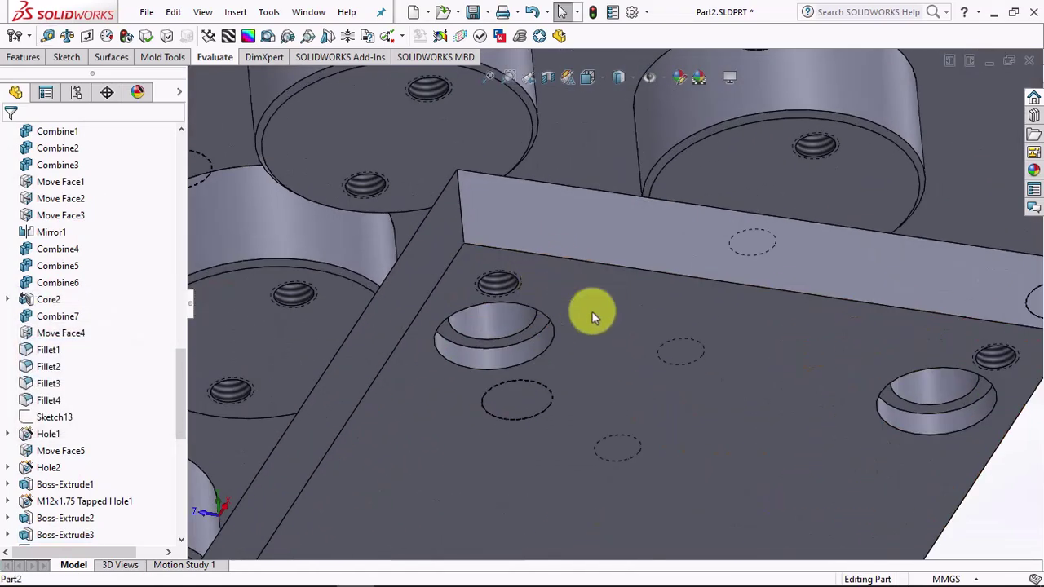
Step: Sketch on the plate face, converting the counterbored hole edge into a 15 mm circle
{"action": "left_click", "coordinate": [596, 310]}
{"action": "left_click", "coordinate": [665, 274]}
{"action": "middle_click_drag", "start_coordinate": [936, 257], "coordinate": [887, 333]}
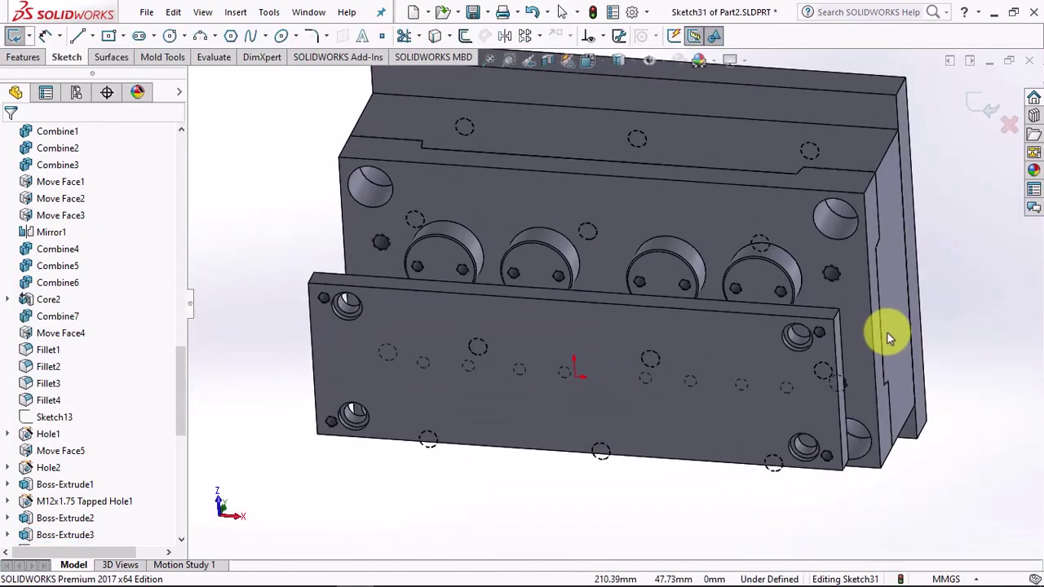
{"action": "scroll", "coordinate": [816, 335], "scroll_direction": "down", "scroll_amount": 5}
{"action": "scroll", "coordinate": [734, 347], "scroll_direction": "down", "scroll_amount": 2}
{"action": "left_click", "coordinate": [706, 355]}
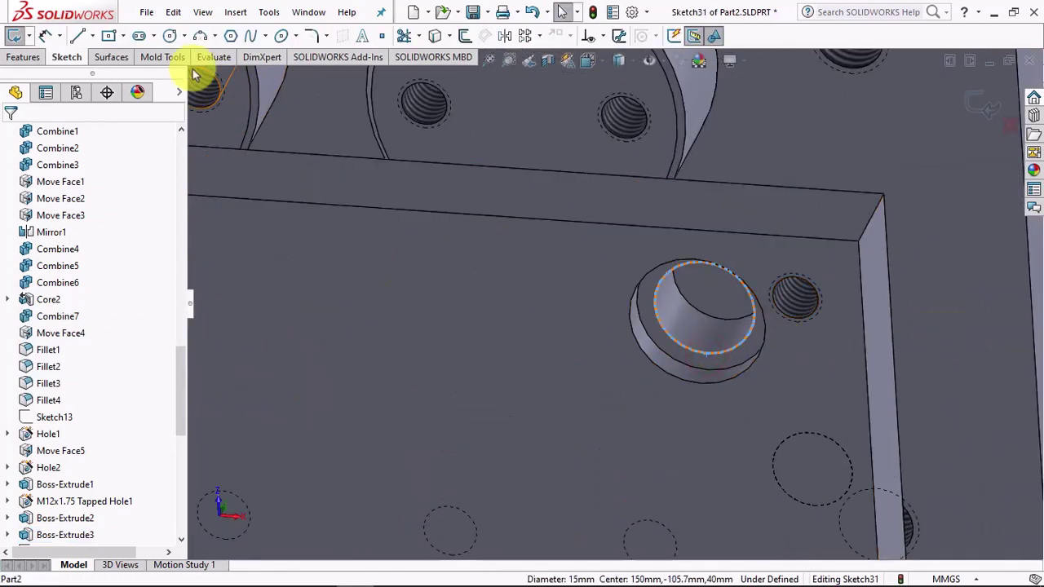
{"action": "left_click", "coordinate": [433, 36]}
Step: Extrude the circle reversed, Up To Surface, ending at the facing plate face
{"action": "left_click", "coordinate": [23, 56]}
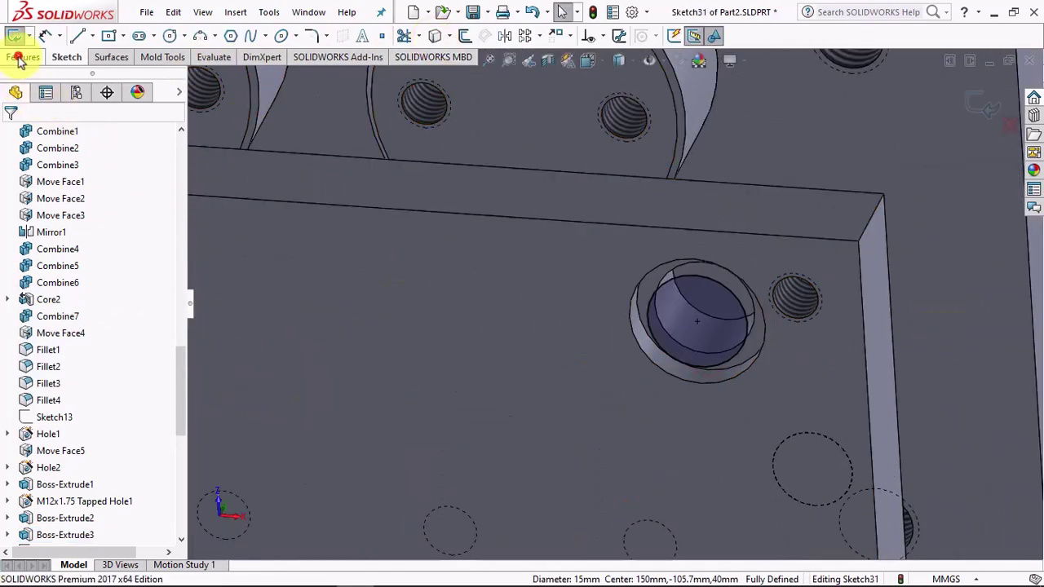
{"action": "left_click", "coordinate": [14, 36]}
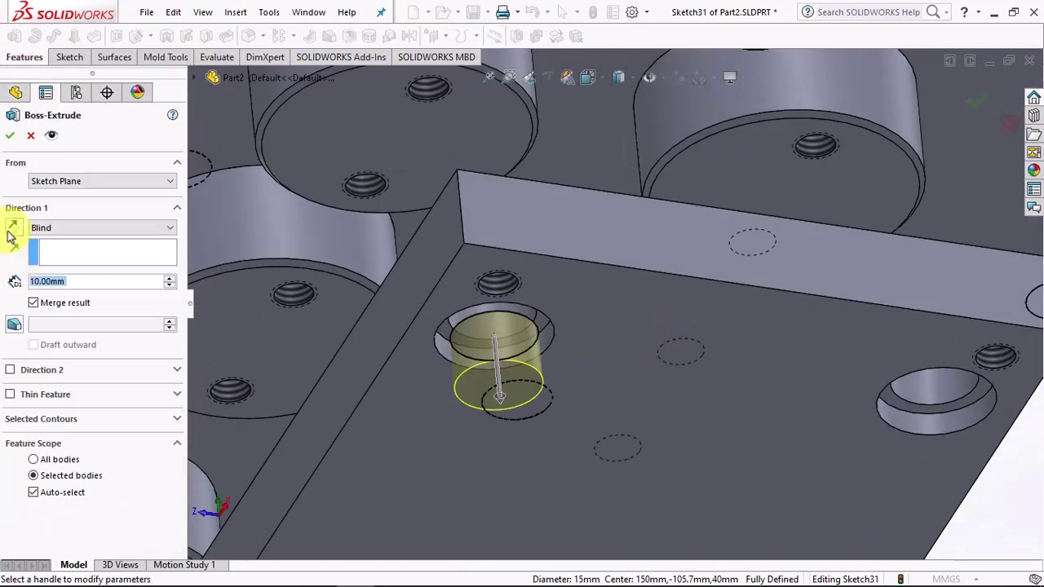
{"action": "left_click", "coordinate": [12, 232]}
{"action": "left_click", "coordinate": [70, 227]}
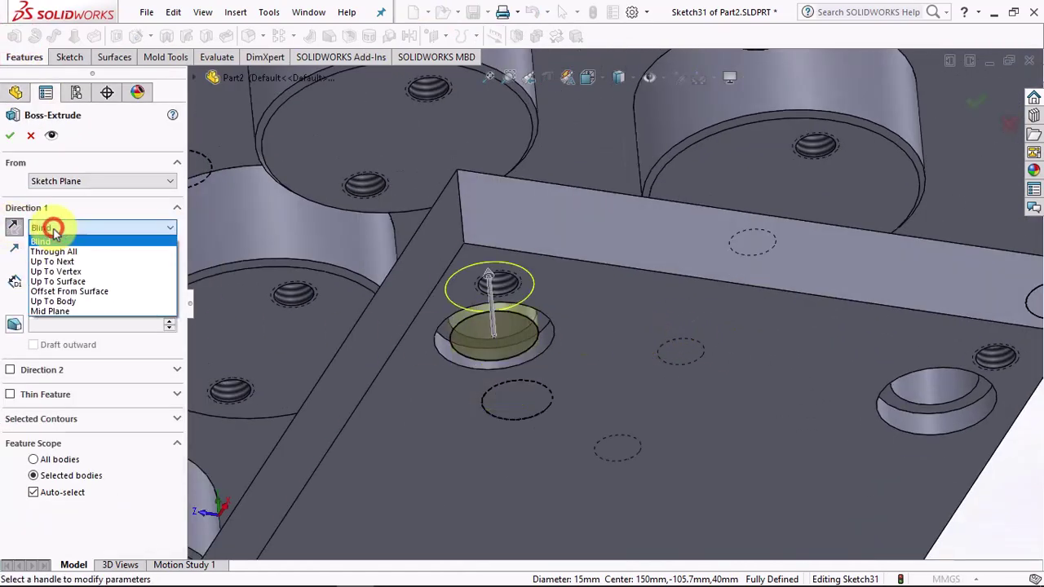
{"action": "left_click", "coordinate": [70, 283]}
{"action": "middle_click_drag", "start_coordinate": [563, 322], "coordinate": [601, 158]}
{"action": "left_click", "coordinate": [601, 158]}
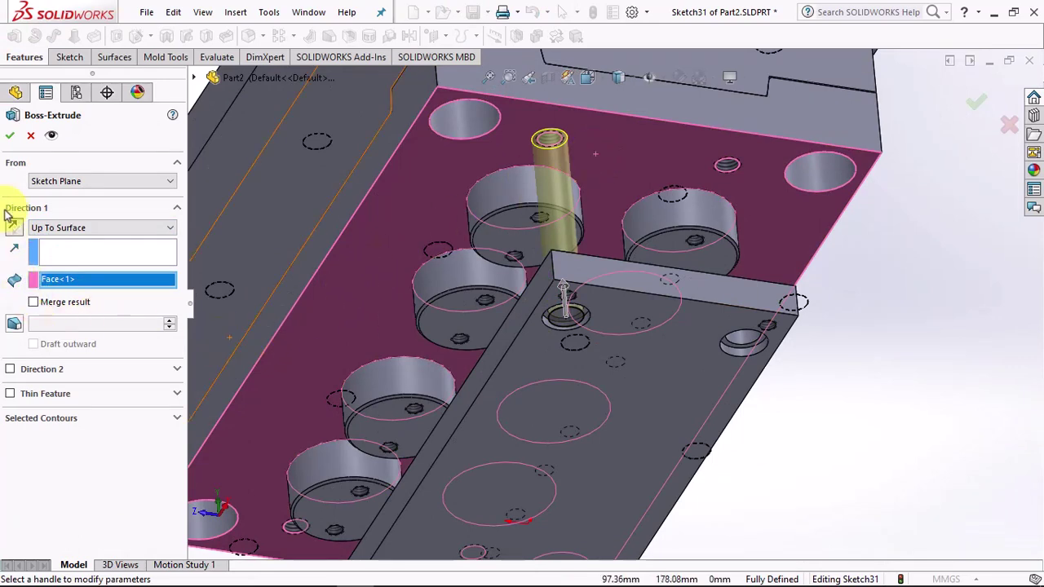
{"action": "left_click", "coordinate": [10, 137]}
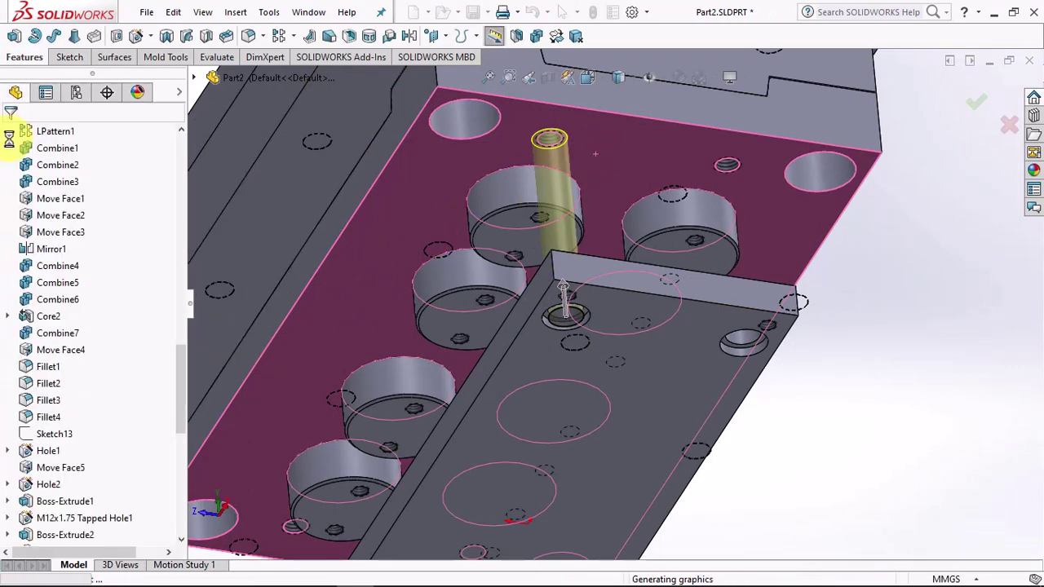
{"action": "scroll", "coordinate": [625, 333], "scroll_direction": "down", "scroll_amount": 3}
{"action": "scroll", "coordinate": [596, 314], "scroll_direction": "down", "scroll_amount": 2}
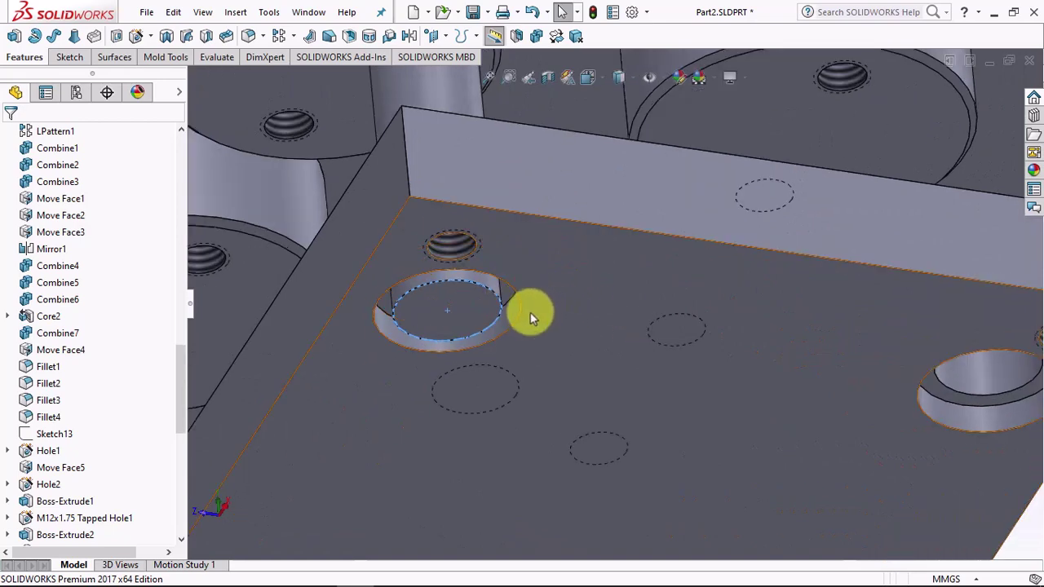
{"action": "left_click", "coordinate": [502, 305]}
Step: Sketch a 20 mm diameter circle on the pin's end face in the bore
{"action": "left_click", "coordinate": [516, 279]}
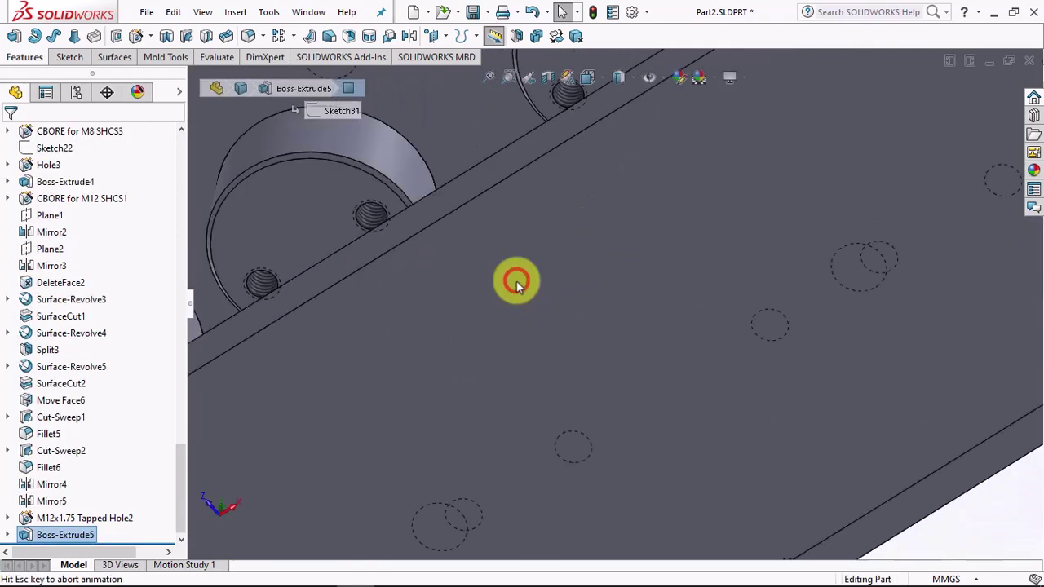
{"action": "scroll", "coordinate": [870, 252], "scroll_direction": "down", "scroll_amount": 3}
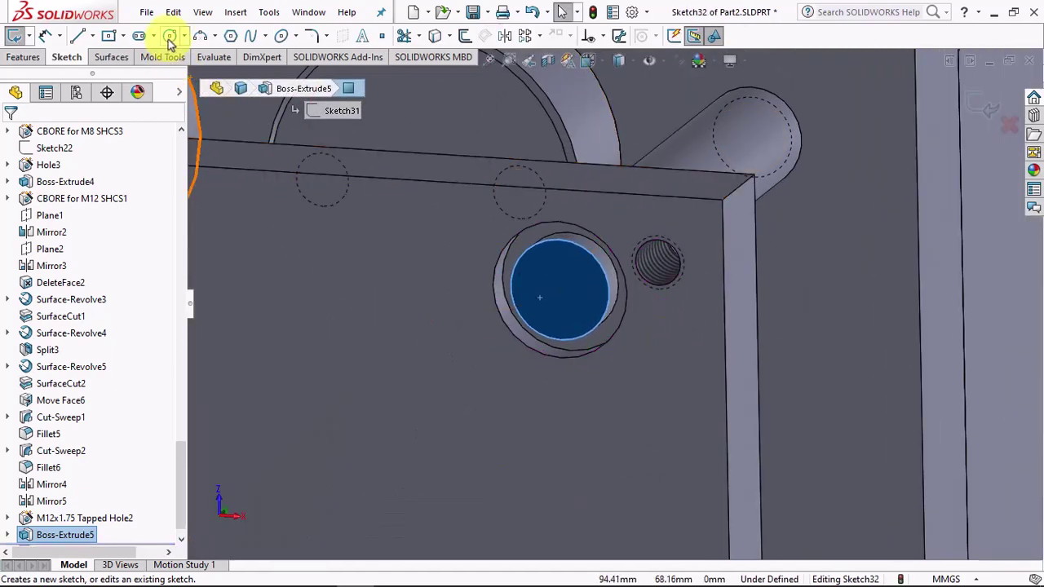
{"action": "left_click", "coordinate": [170, 35]}
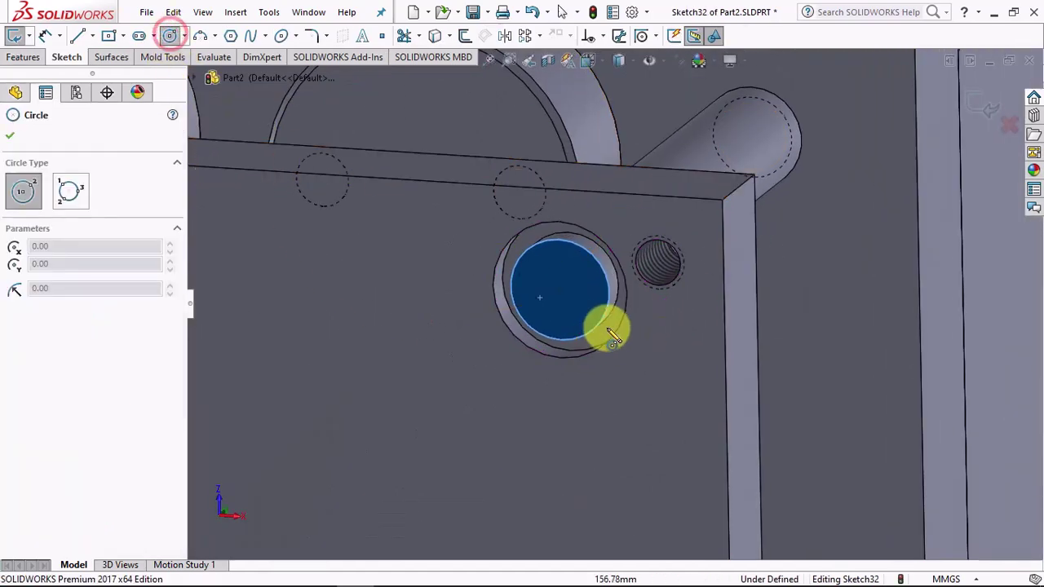
{"action": "left_click", "coordinate": [559, 290]}
{"action": "left_click", "coordinate": [541, 346]}
{"action": "left_click", "coordinate": [45, 36]}
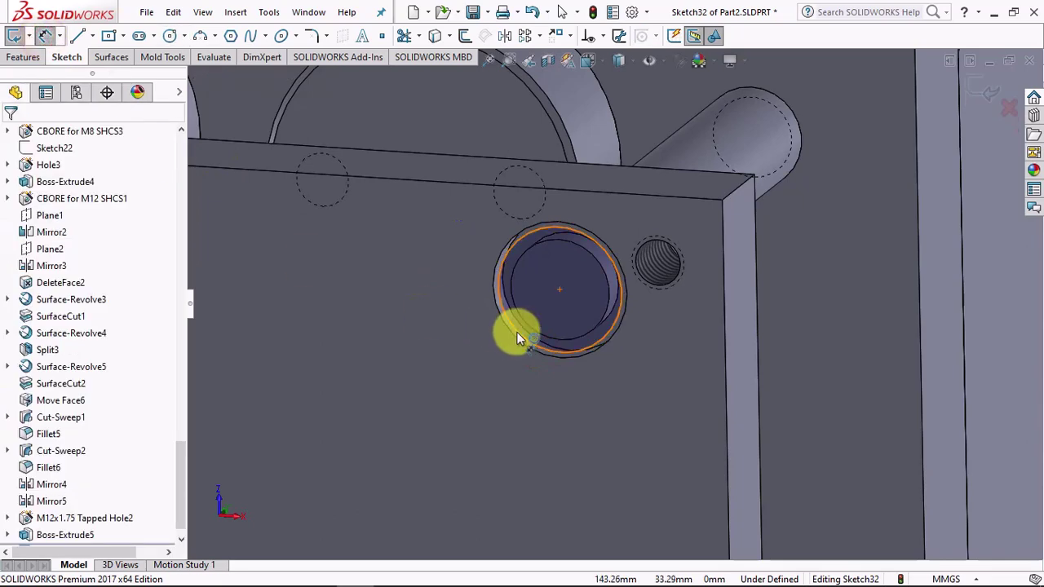
{"action": "left_click", "coordinate": [514, 334]}
{"action": "left_click", "coordinate": [463, 350]}
{"action": "type", "text": "20"}
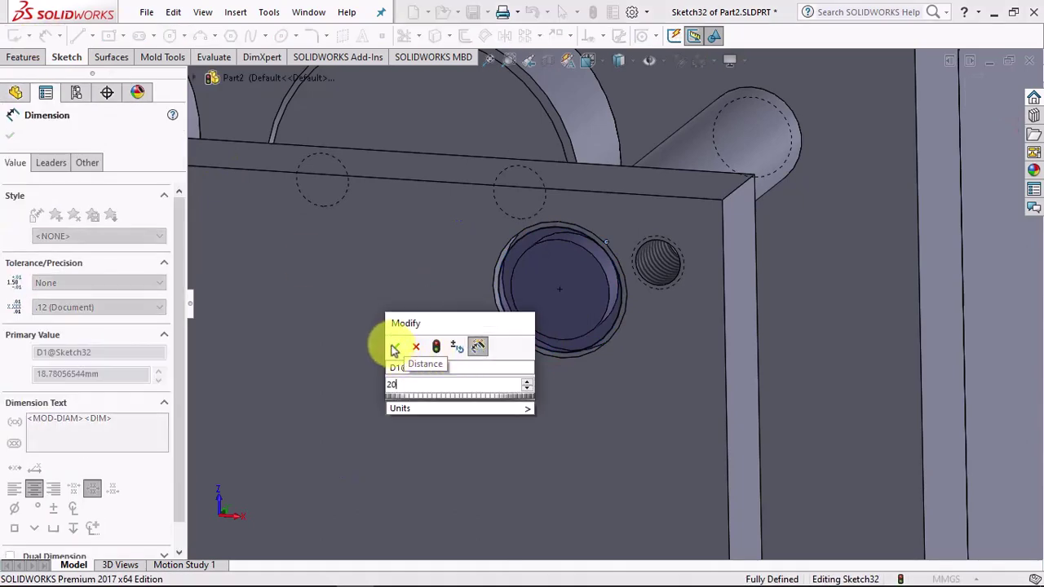
{"action": "left_click", "coordinate": [394, 347]}
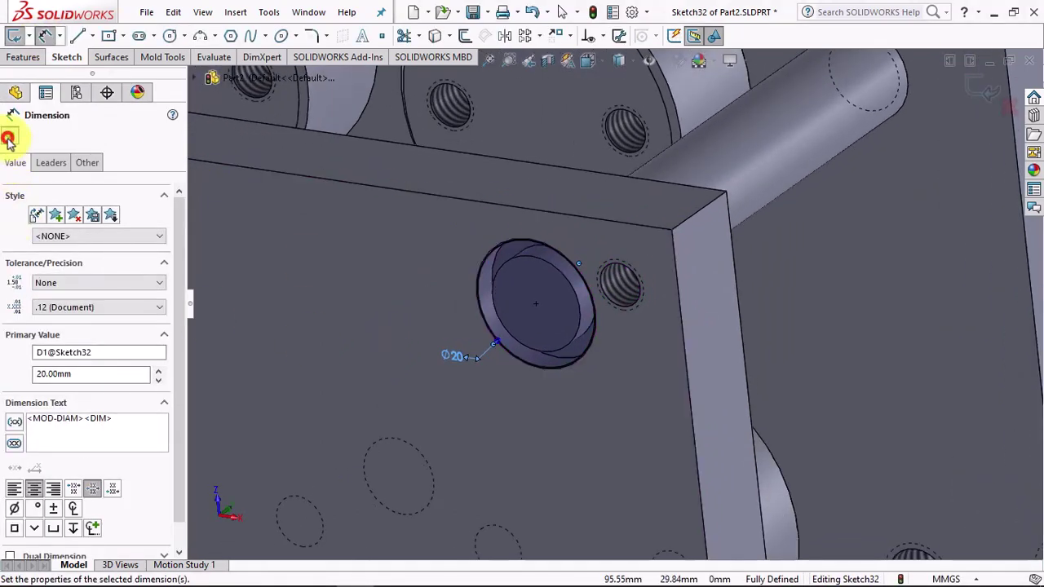
{"action": "left_click", "coordinate": [8, 139]}
Step: Extrude the circle reversed 4 mm, merging it into the selected pin body
{"action": "left_click", "coordinate": [23, 57]}
{"action": "left_click", "coordinate": [15, 36]}
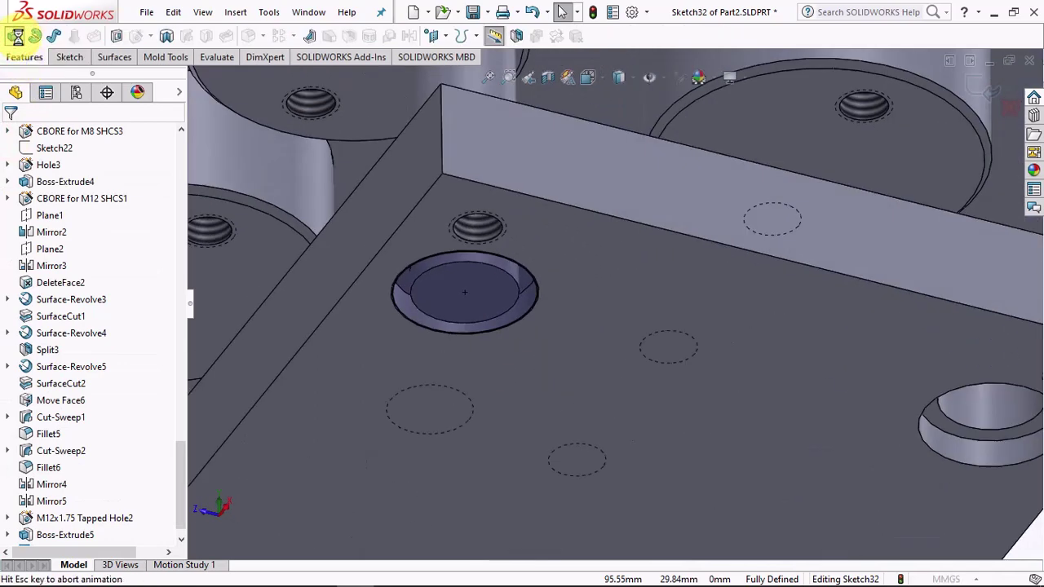
{"action": "left_click", "coordinate": [14, 227]}
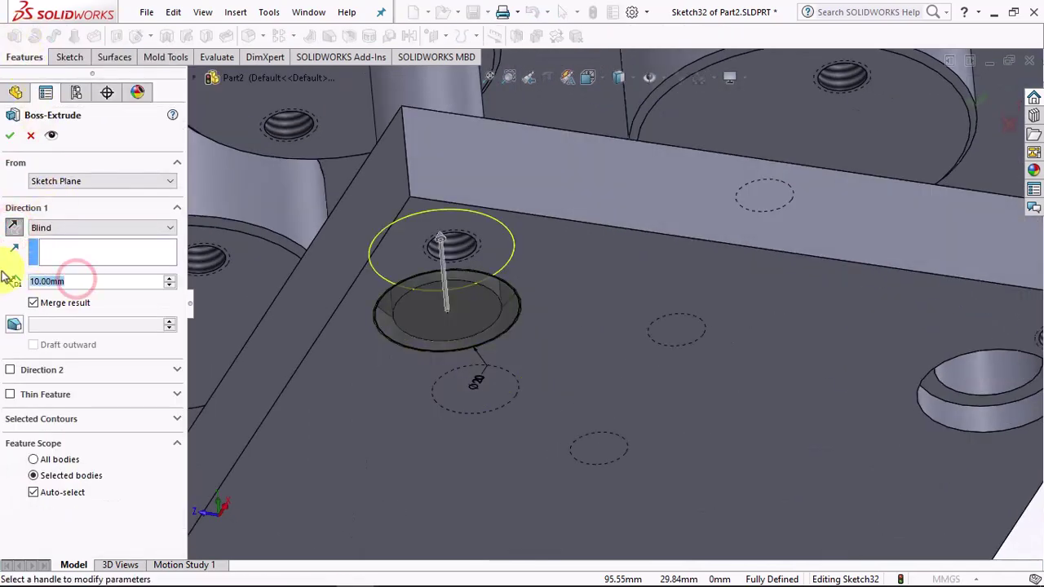
{"action": "type", "text": "4"}
{"action": "key", "text": "Return"}
{"action": "left_click", "coordinate": [32, 493]}
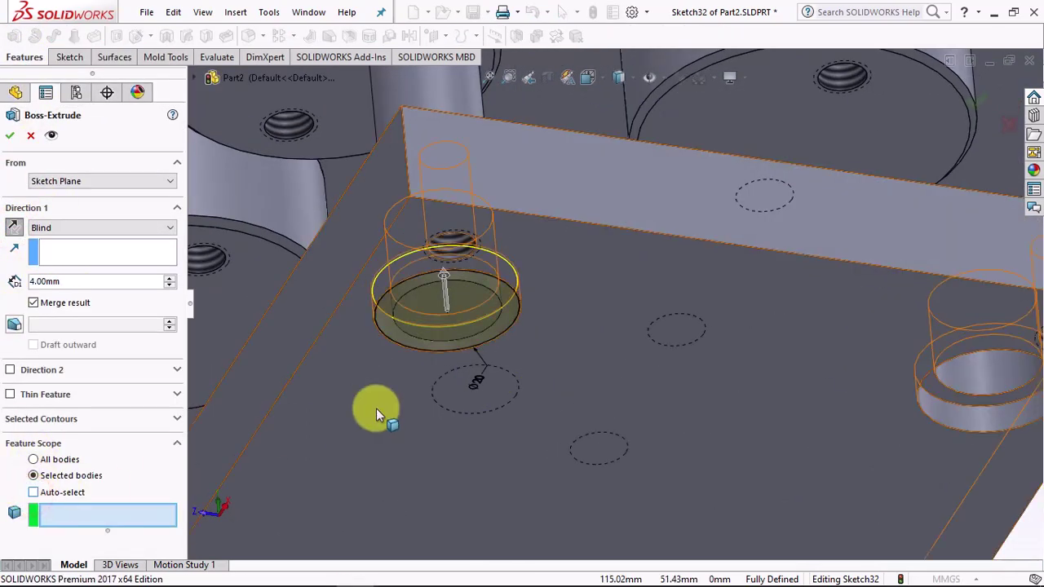
{"action": "left_click", "coordinate": [472, 300]}
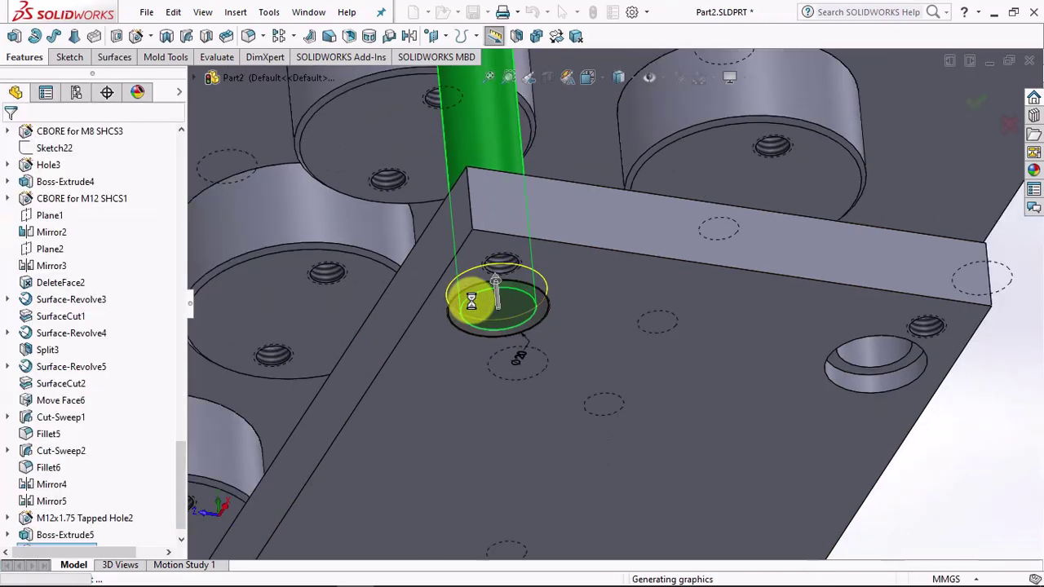
{"action": "mouse_move", "coordinate": [472, 300]}
{"action": "middle_mouse_down"}
{"action": "mouse_move", "coordinate": [609, 241]}
{"action": "mouse_move", "coordinate": [625, 273]}
{"action": "mouse_move", "coordinate": [693, 315]}
{"action": "mouse_move", "coordinate": [625, 280]}
{"action": "mouse_move", "coordinate": [584, 170]}
{"action": "mouse_move", "coordinate": [680, 209]}
{"action": "mouse_move", "coordinate": [685, 253]}
{"action": "mouse_move", "coordinate": [739, 298]}
{"action": "middle_mouse_up"}
Step: Uncheck Auto-rotate view normal to sketch plane under System Options > Sketch
{"action": "left_click", "coordinate": [584, 169]}
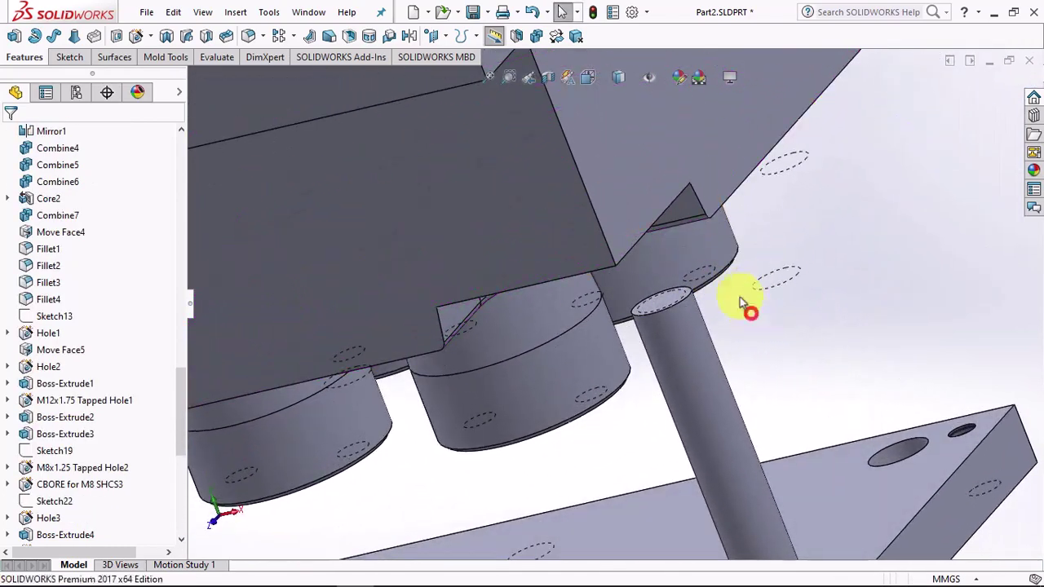
{"action": "scroll", "coordinate": [758, 329], "scroll_direction": "down", "scroll_amount": 3}
{"action": "left_click", "coordinate": [631, 12]}
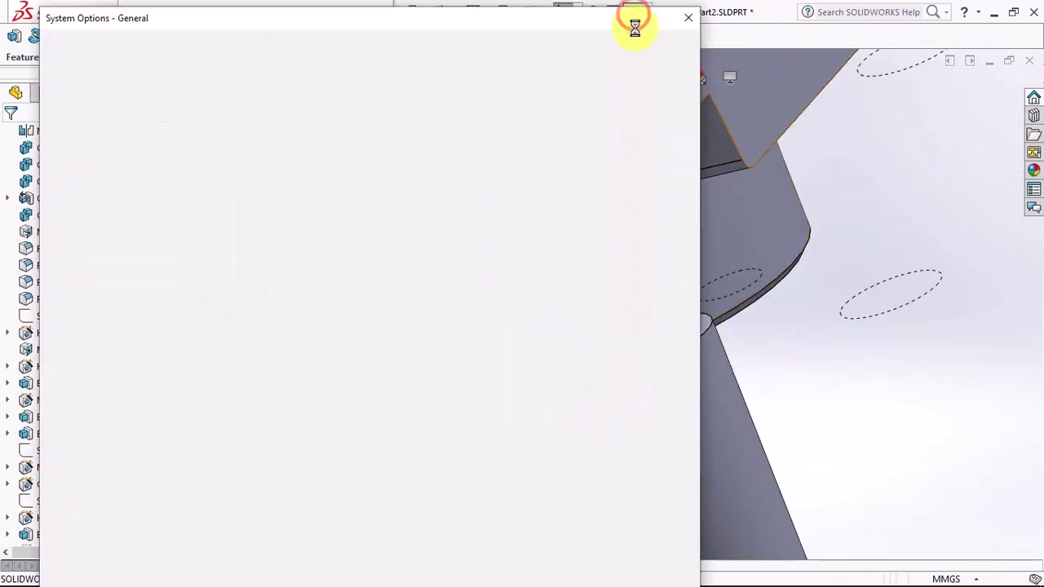
{"action": "left_click", "coordinate": [70, 150]}
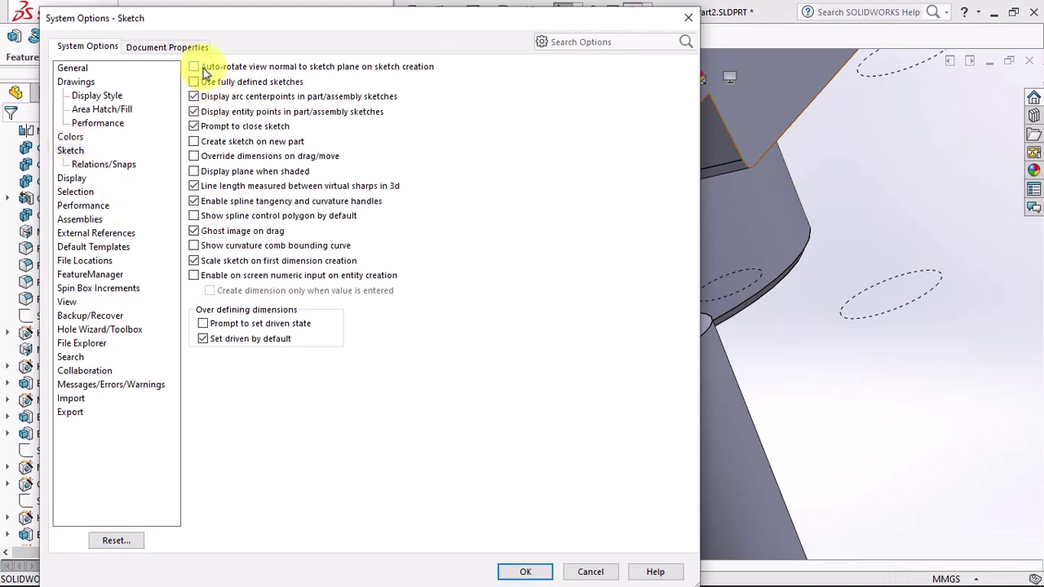
{"action": "left_click", "coordinate": [526, 571]}
Step: Sketch a 12 mm diameter circle on the cylinder's end face
{"action": "left_click", "coordinate": [660, 358]}
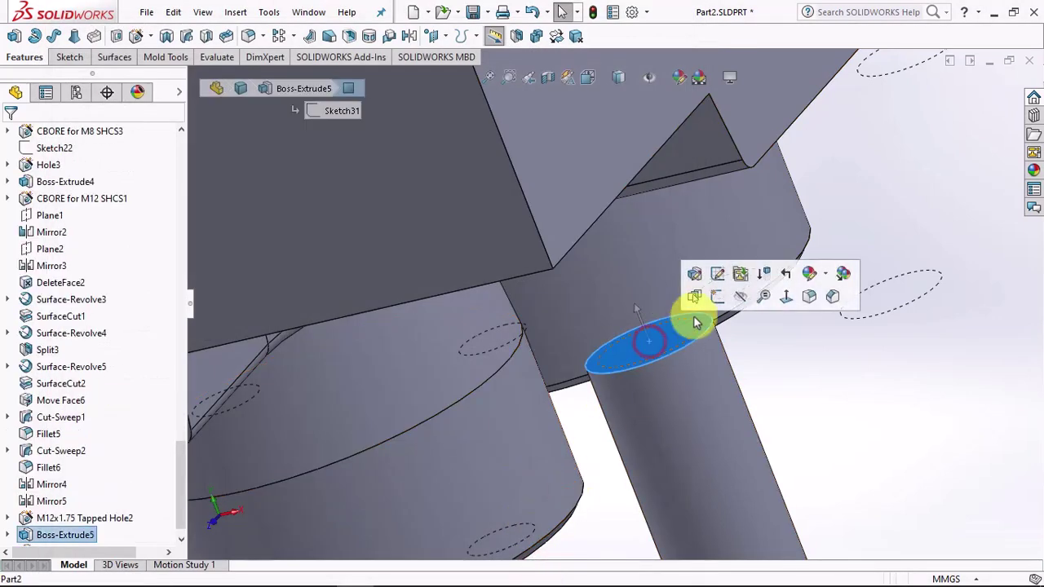
{"action": "left_click", "coordinate": [716, 298]}
{"action": "left_click", "coordinate": [170, 36]}
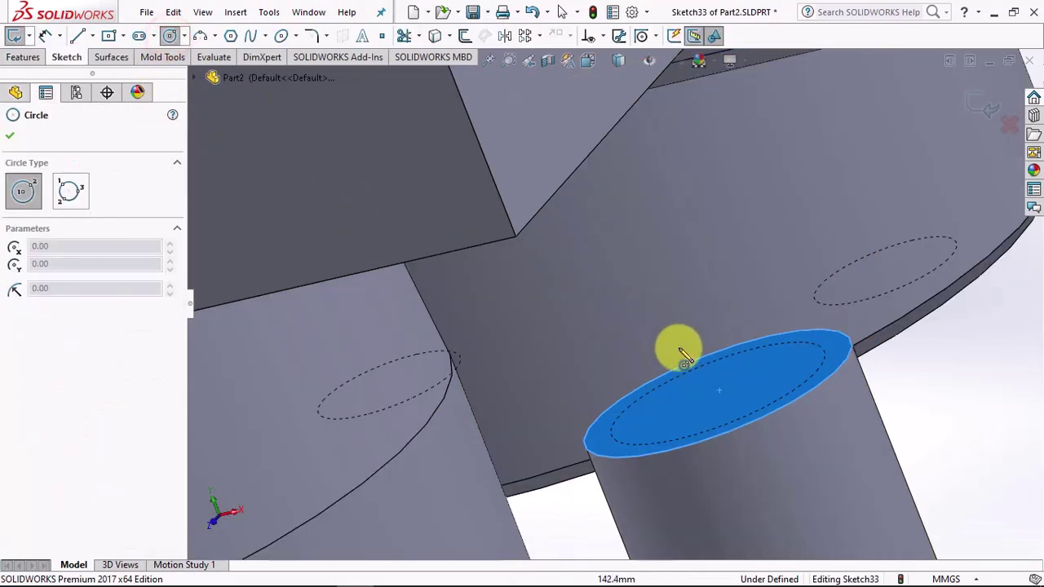
{"action": "left_click", "coordinate": [718, 394]}
{"action": "left_click", "coordinate": [770, 354]}
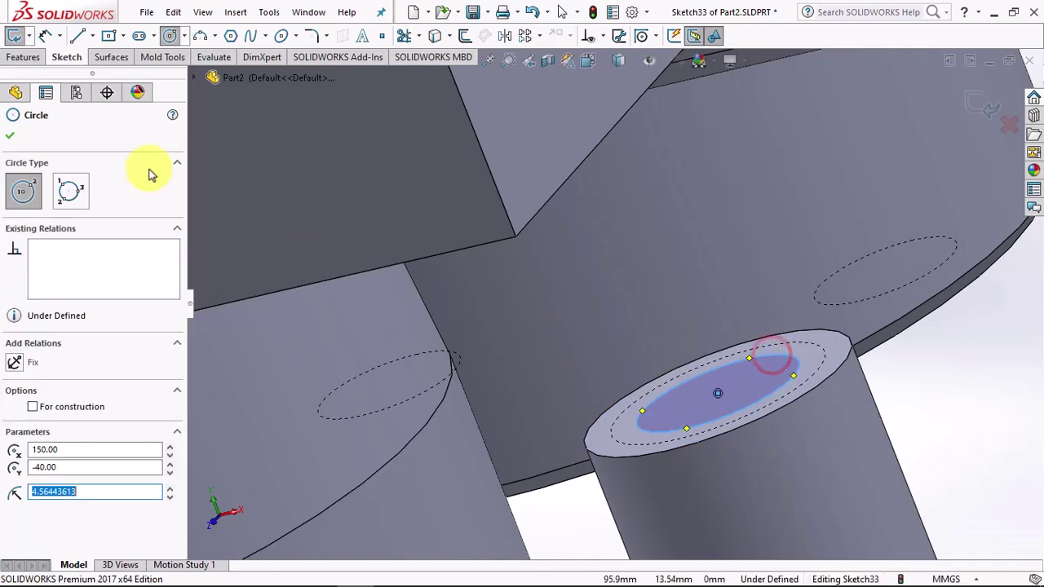
{"action": "key", "text": "Escape"}
{"action": "left_click", "coordinate": [765, 350]}
{"action": "left_click", "coordinate": [728, 308]}
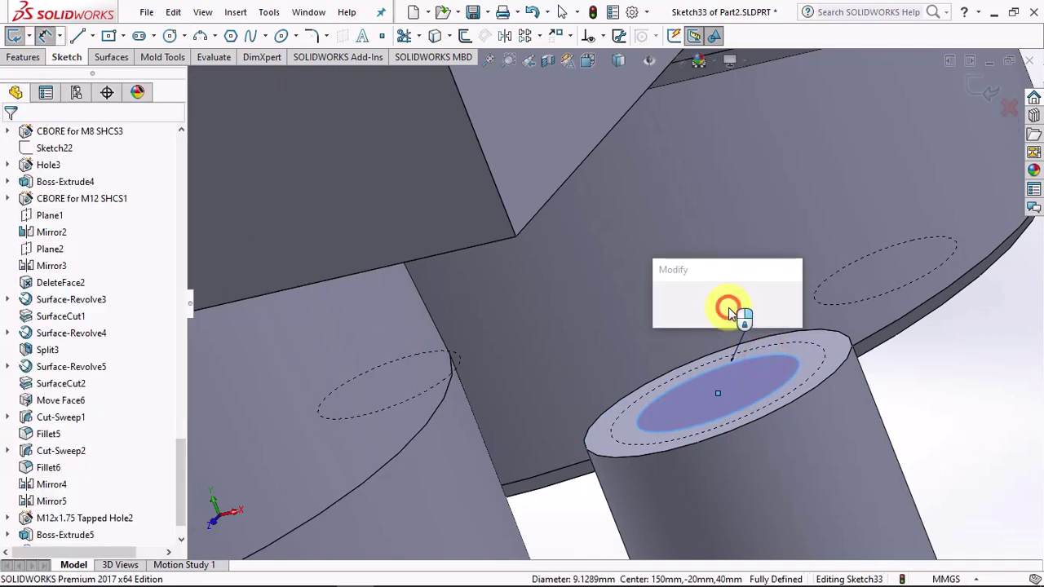
{"action": "type", "text": "12"}
{"action": "left_click", "coordinate": [661, 307]}
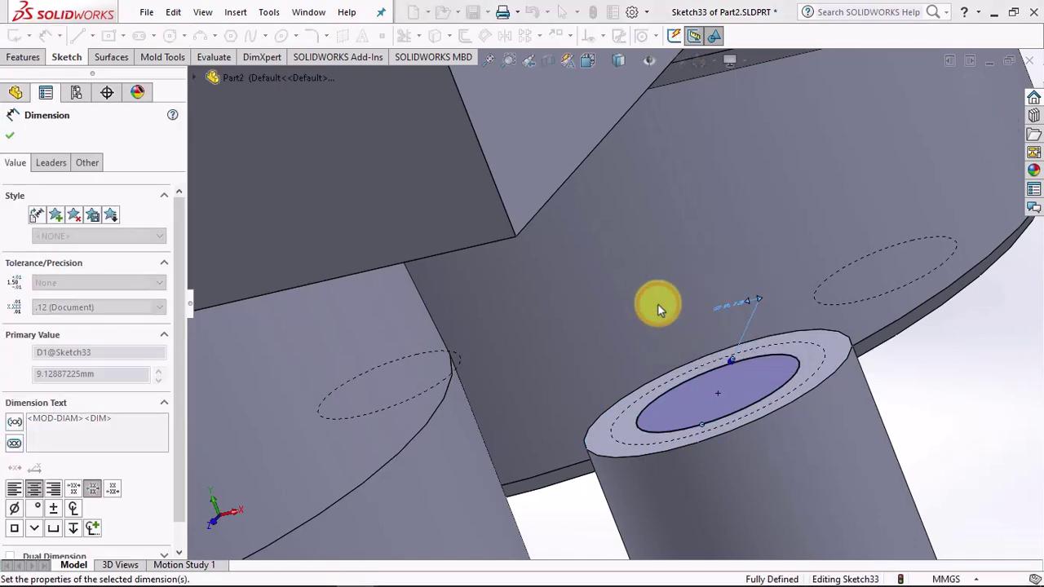
{"action": "mouse_move", "coordinate": [657, 304]}
{"action": "middle_mouse_down"}
{"action": "mouse_move", "coordinate": [654, 328]}
{"action": "mouse_move", "coordinate": [545, 342]}
{"action": "middle_mouse_up"}
{"action": "left_click", "coordinate": [9, 137]}
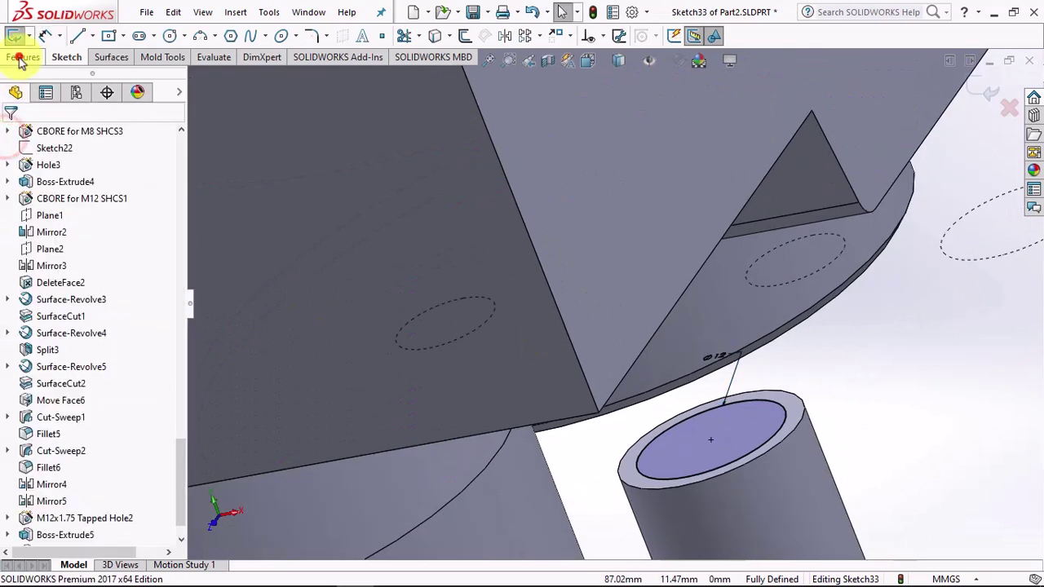
Step: Extrude the circle 17 mm as a boss merged into the cylinder body
{"action": "left_click", "coordinate": [23, 57]}
{"action": "left_click", "coordinate": [16, 37]}
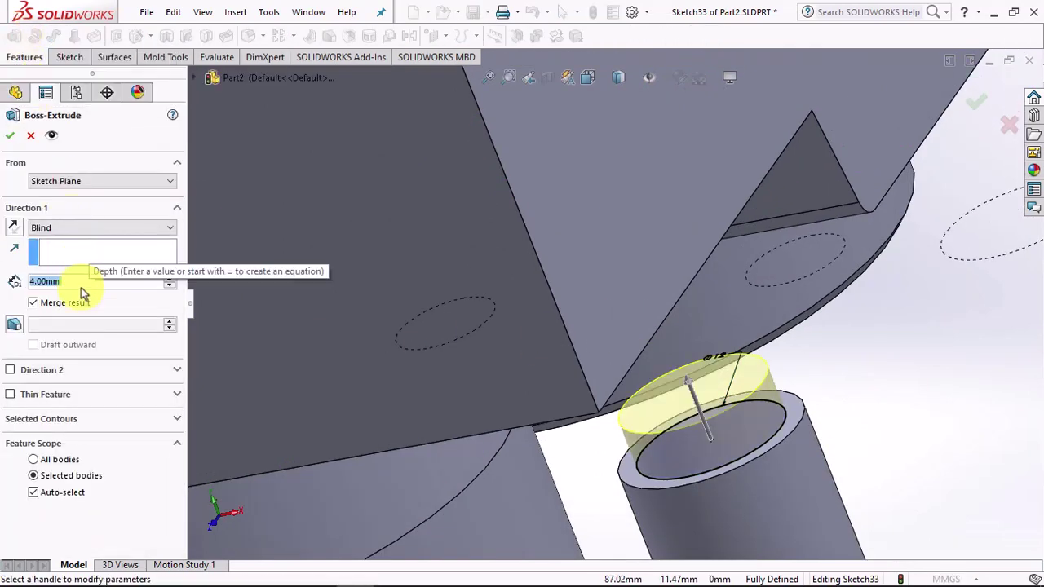
{"action": "type", "text": "17"}
{"action": "key", "text": "Return"}
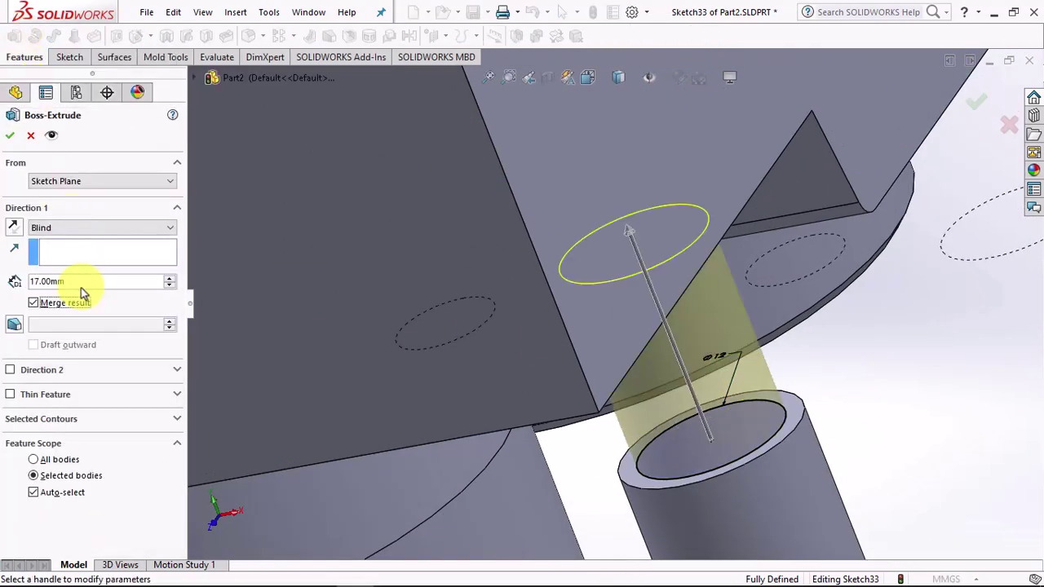
{"action": "left_click", "coordinate": [34, 492]}
{"action": "left_click", "coordinate": [709, 530]}
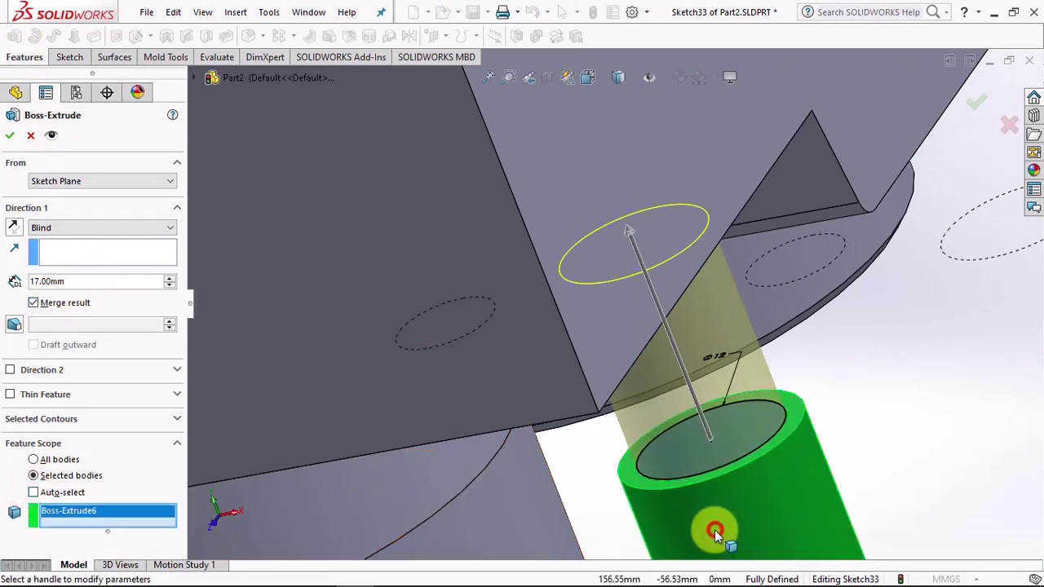
{"action": "left_click", "coordinate": [9, 135]}
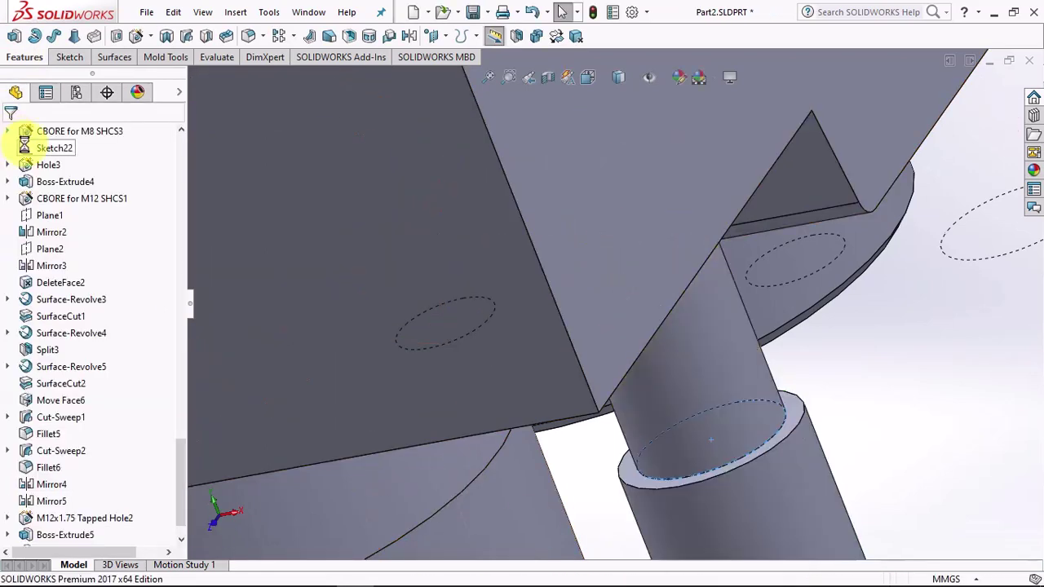
Step: Chamfer the pin's top edge 1 mm at 45 degrees with direction flipped
{"action": "middle_click_drag", "start_coordinate": [486, 303], "coordinate": [524, 316]}
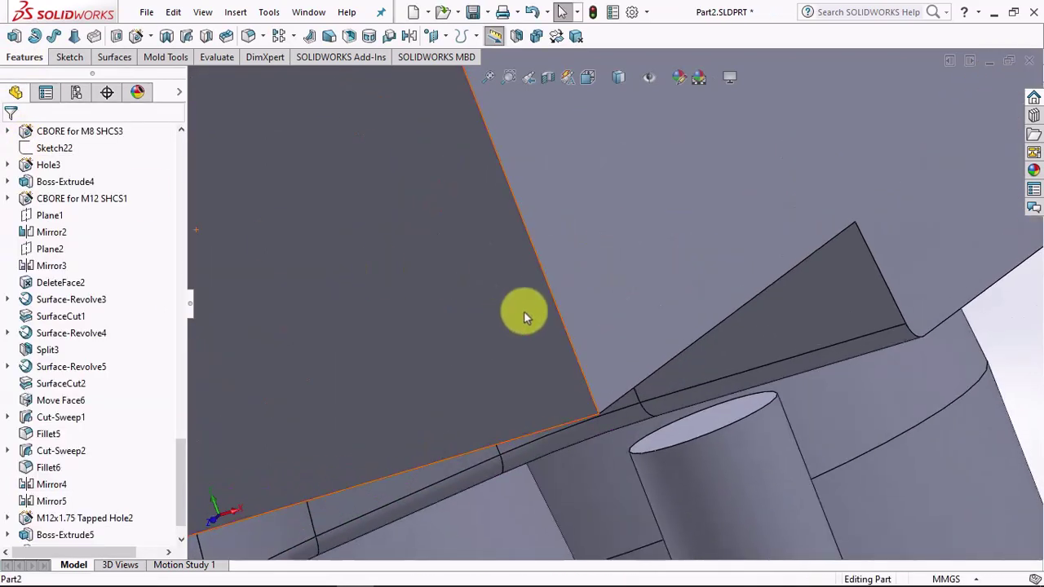
{"action": "left_click", "coordinate": [262, 35]}
{"action": "left_click", "coordinate": [259, 72]}
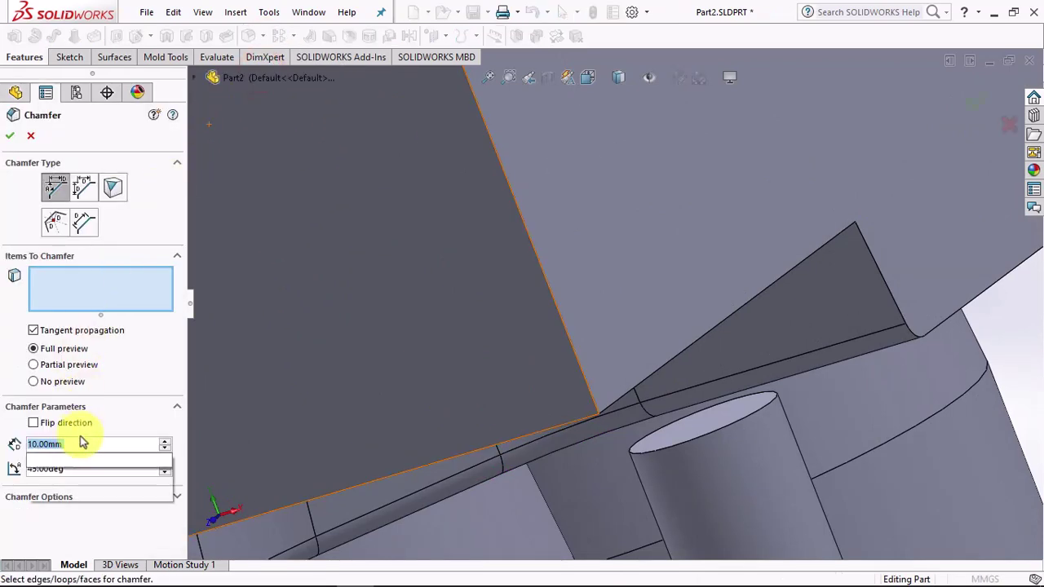
{"action": "type", "text": "1"}
{"action": "left_click", "coordinate": [139, 422]}
{"action": "left_click", "coordinate": [704, 437]}
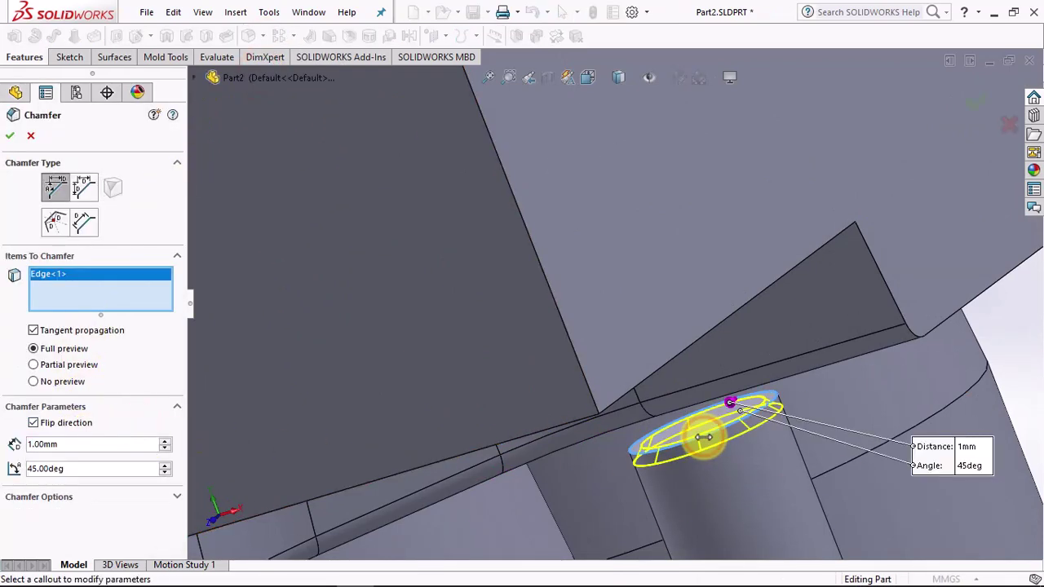
{"action": "right_click", "coordinate": [703, 437]}
{"action": "left_click", "coordinate": [734, 310]}
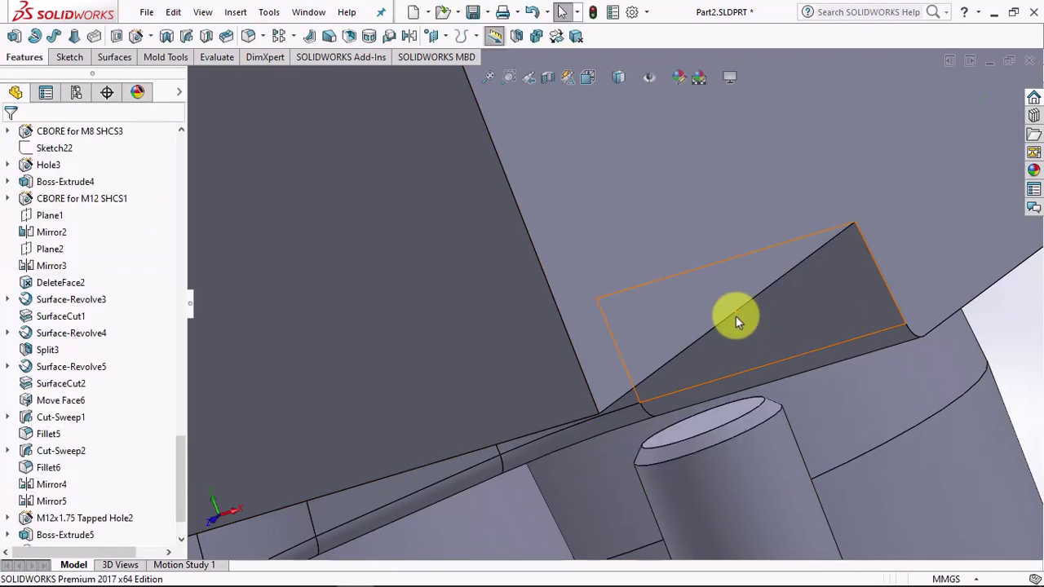
{"action": "scroll", "coordinate": [726, 294], "scroll_direction": "up", "scroll_amount": 1}
{"action": "scroll", "coordinate": [725, 299], "scroll_direction": "up", "scroll_amount": 1}
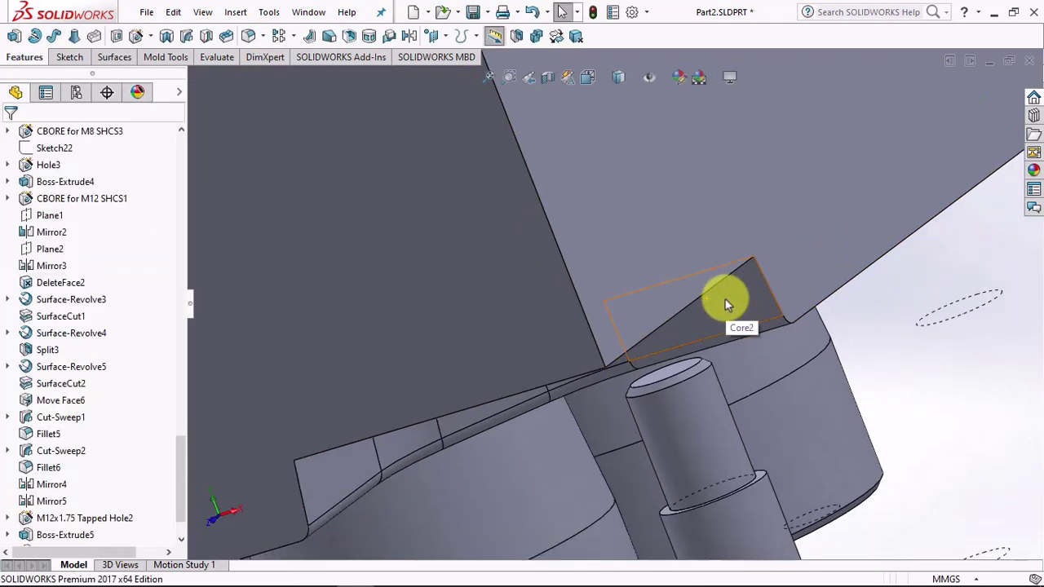
{"action": "scroll", "coordinate": [725, 299], "scroll_direction": "down", "scroll_amount": 1}
{"action": "scroll", "coordinate": [730, 305], "scroll_direction": "down", "scroll_amount": 1}
{"action": "scroll", "coordinate": [726, 326], "scroll_direction": "down", "scroll_amount": 1}
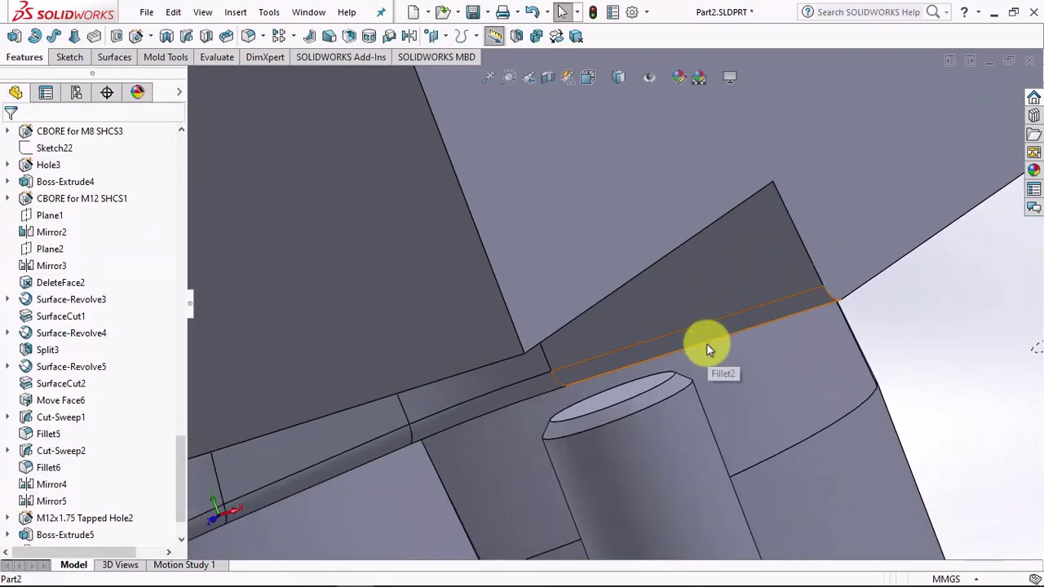
Step: Start a Hole Wizard thread and set it to end Up To Selection at the chosen end face
{"action": "left_click", "coordinate": [150, 35]}
{"action": "left_click", "coordinate": [165, 93]}
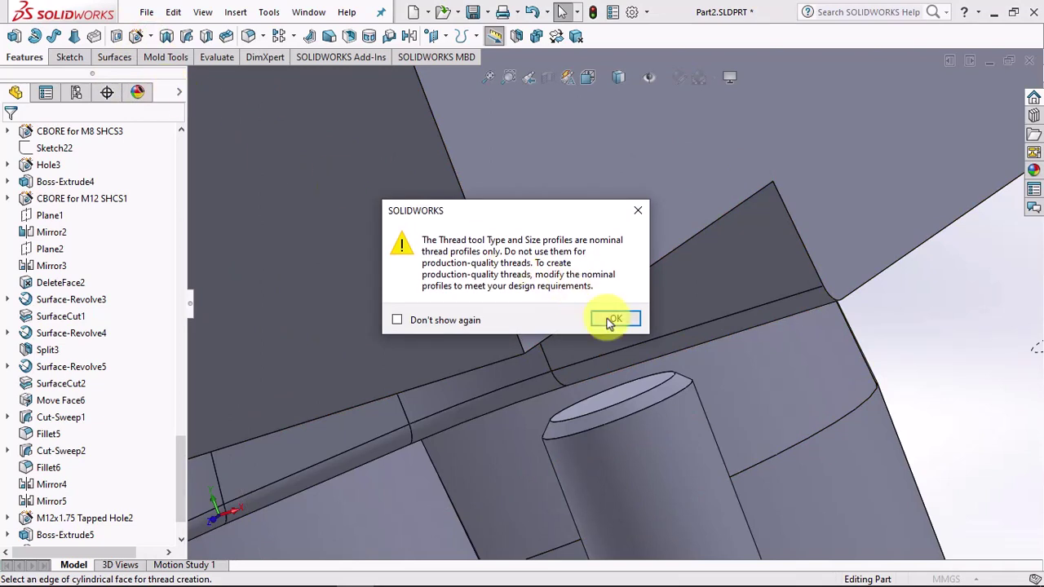
{"action": "left_click", "coordinate": [611, 320]}
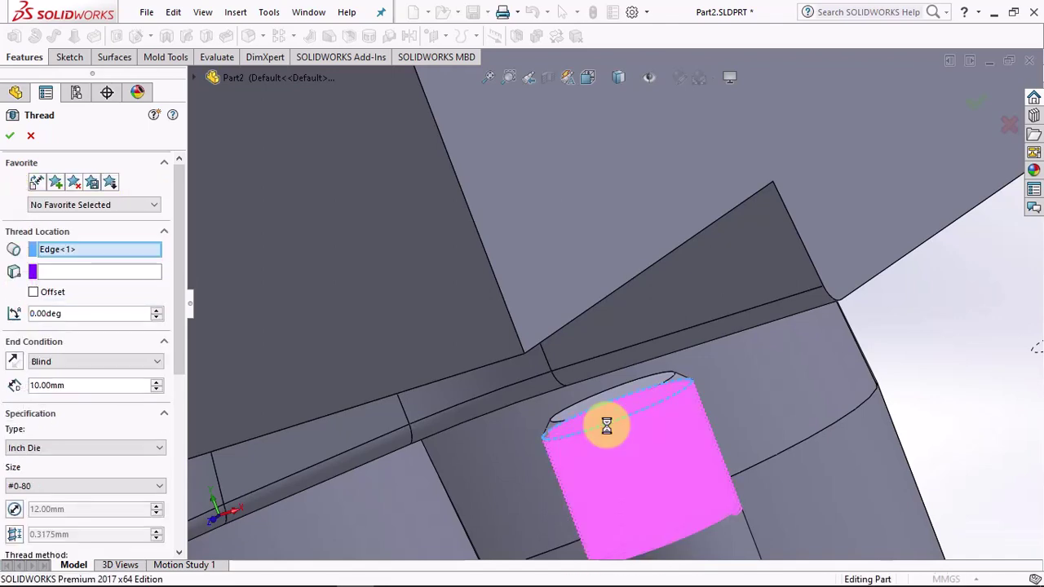
{"action": "left_click", "coordinate": [112, 362]}
{"action": "left_click", "coordinate": [112, 395]}
{"action": "mouse_move", "coordinate": [497, 399]}
{"action": "middle_mouse_down"}
{"action": "mouse_move", "coordinate": [579, 438]}
{"action": "mouse_move", "coordinate": [674, 428]}
{"action": "middle_mouse_up"}
{"action": "left_click", "coordinate": [678, 417]}
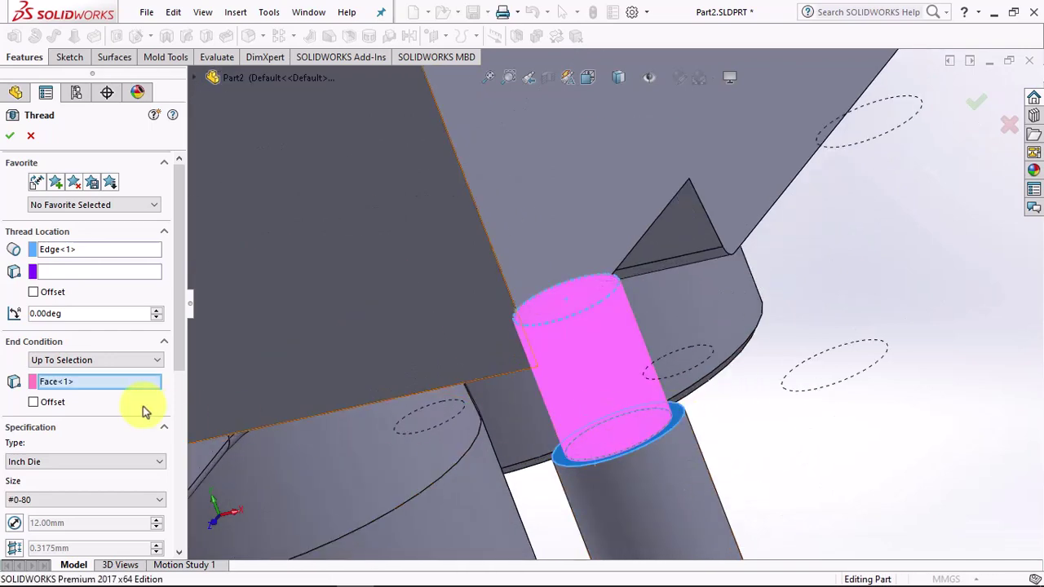
Step: Set the thread to Metric Tap, size M12x1.75, with Mirror Profile checked
{"action": "left_click", "coordinate": [82, 462]}
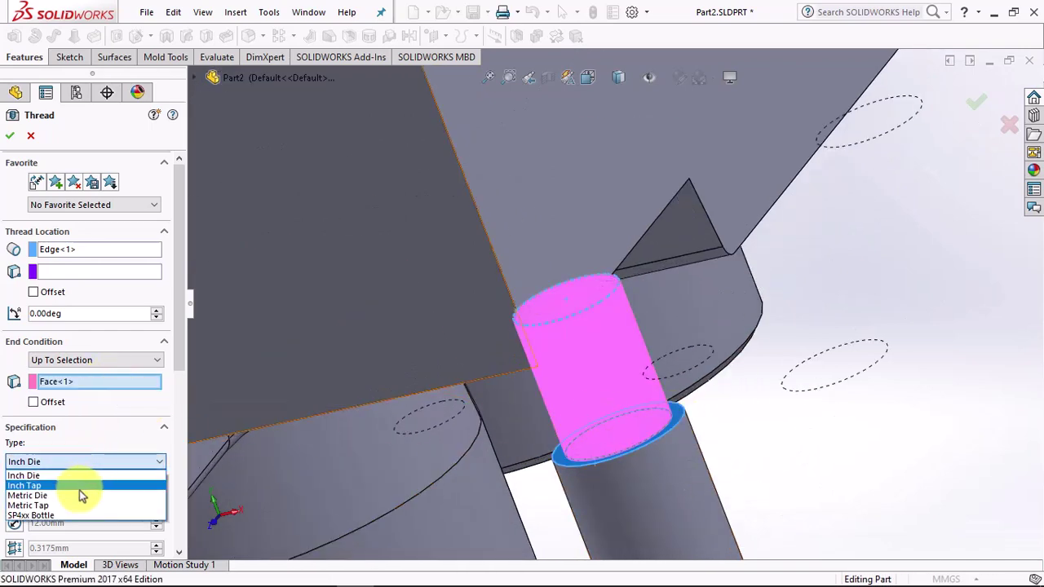
{"action": "left_click", "coordinate": [77, 505]}
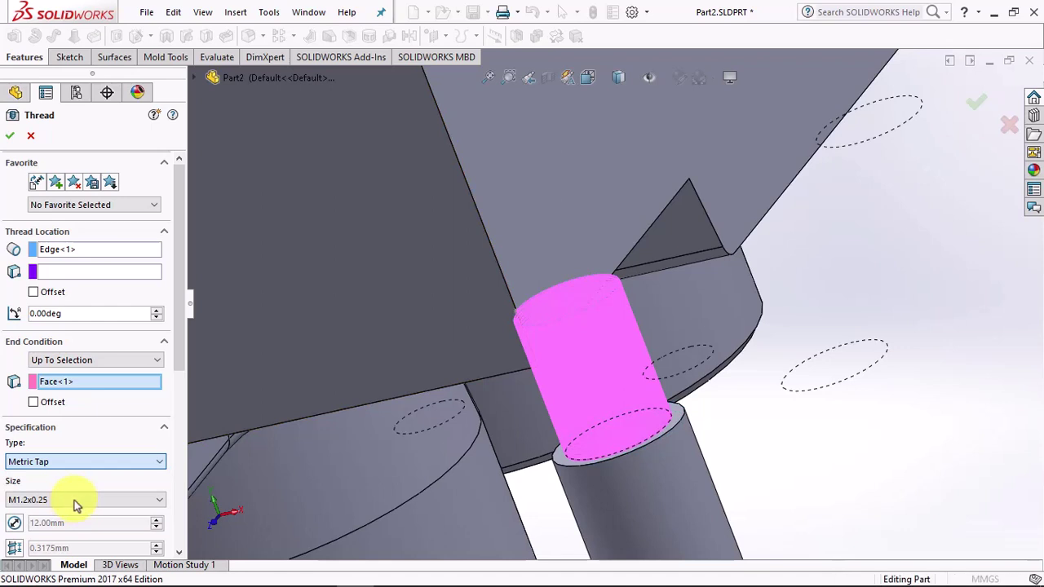
{"action": "left_click", "coordinate": [73, 500]}
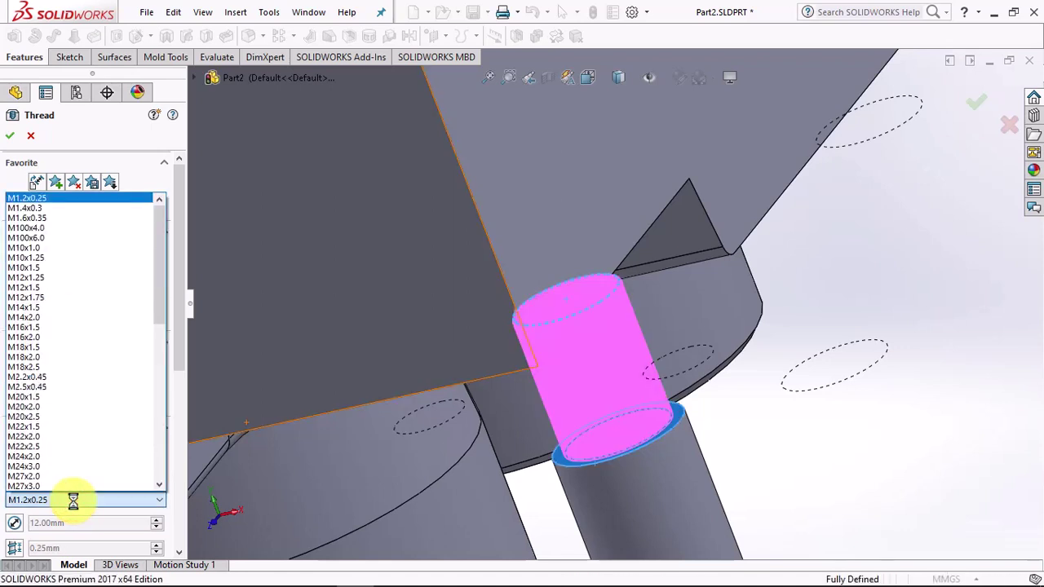
{"action": "left_click", "coordinate": [42, 297]}
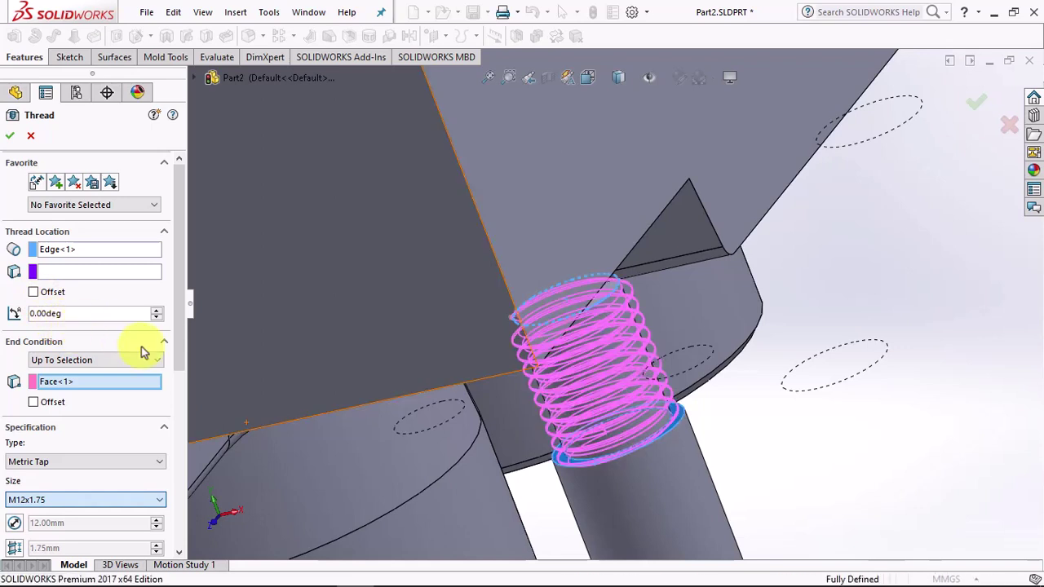
{"action": "left_click_drag", "start_coordinate": [183, 360], "coordinate": [183, 455]}
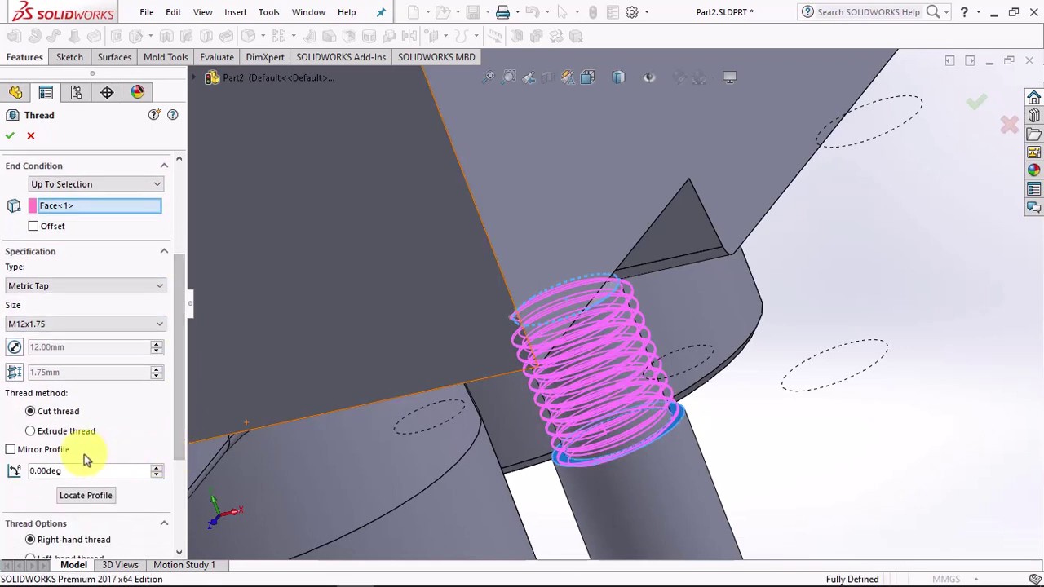
{"action": "left_click", "coordinate": [11, 451]}
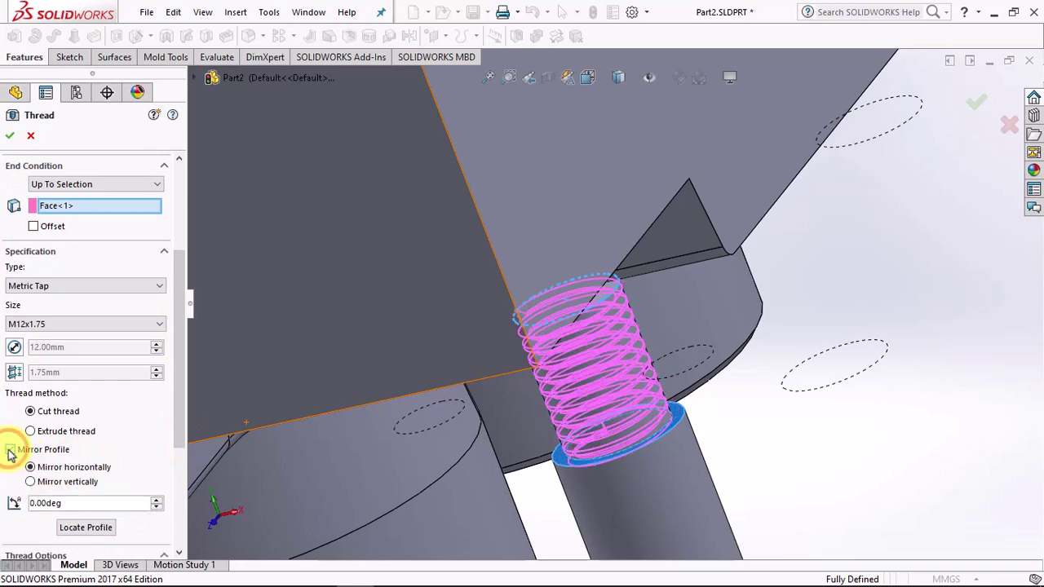
{"action": "left_click_drag", "start_coordinate": [181, 371], "coordinate": [172, 289]}
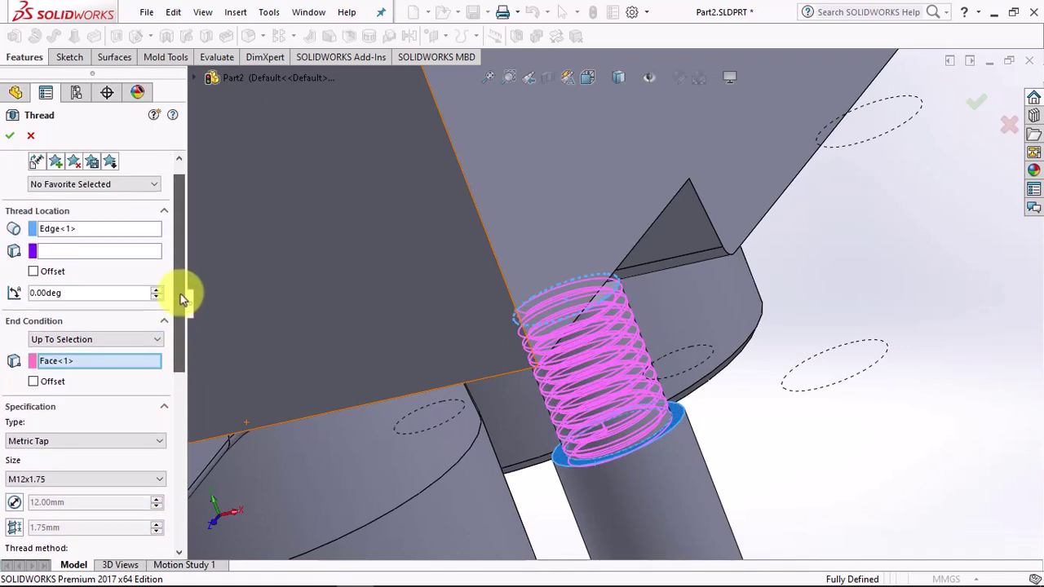
Step: Pick the cylinder's top face as the thread start and create the thread
{"action": "left_click", "coordinate": [110, 251]}
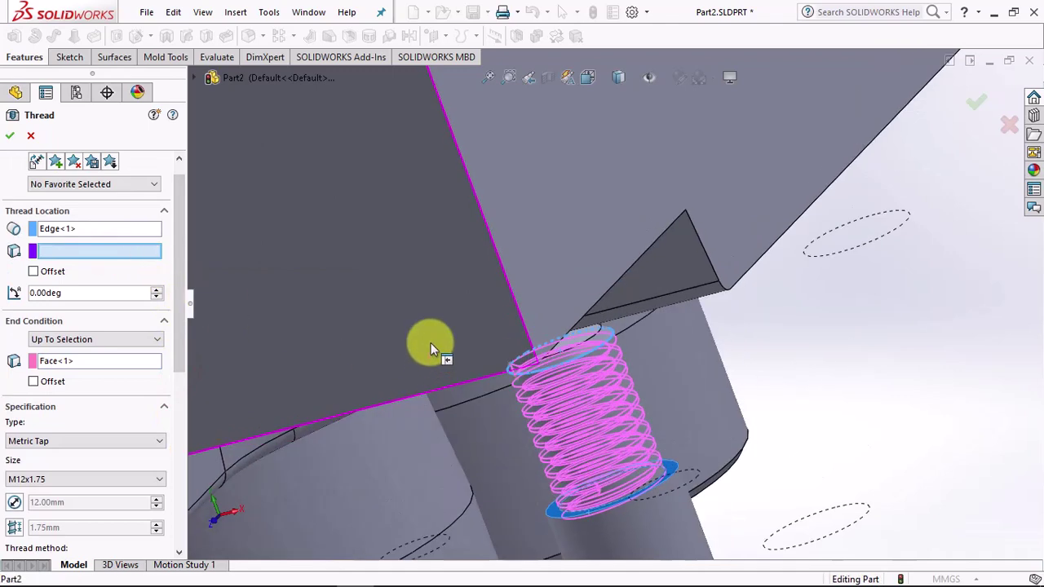
{"action": "middle_click_drag", "start_coordinate": [431, 343], "coordinate": [631, 370]}
{"action": "scroll", "coordinate": [510, 280], "scroll_direction": "down", "scroll_amount": 3}
{"action": "left_click", "coordinate": [511, 280]}
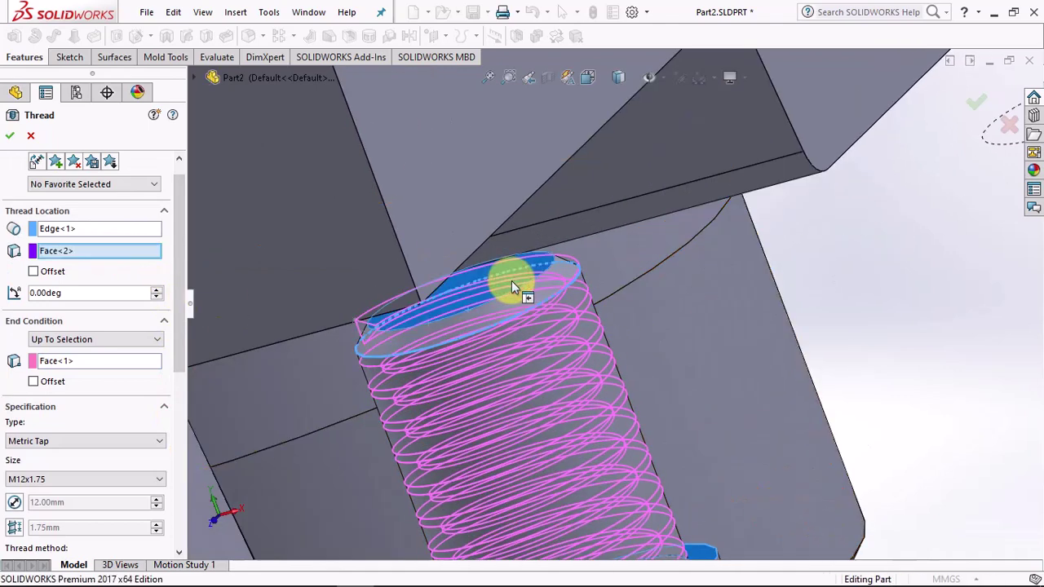
{"action": "scroll", "coordinate": [511, 281], "scroll_direction": "up", "scroll_amount": 3}
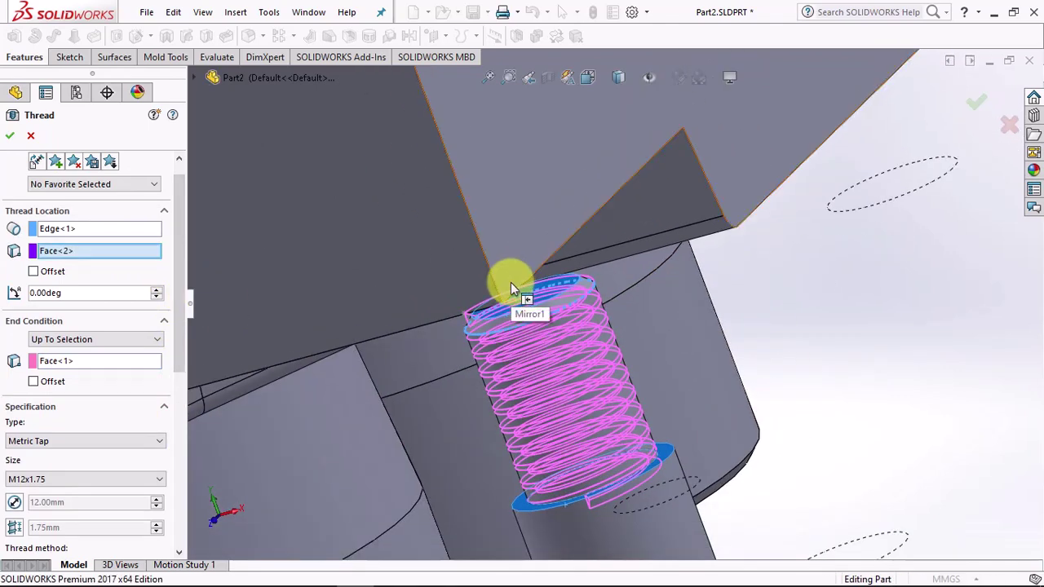
{"action": "left_click", "coordinate": [14, 137]}
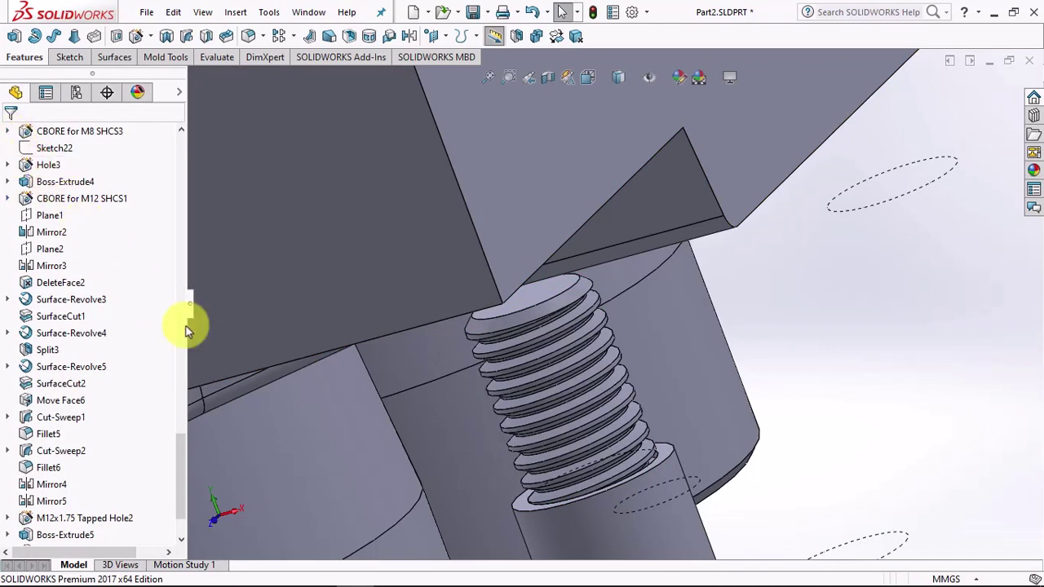
Step: Edit Thread1 so its end condition has a 1.00 mm offset from the end face
{"action": "scroll", "coordinate": [629, 508], "scroll_direction": "down", "scroll_amount": 3}
{"action": "scroll", "coordinate": [653, 470], "scroll_direction": "down", "scroll_amount": 5}
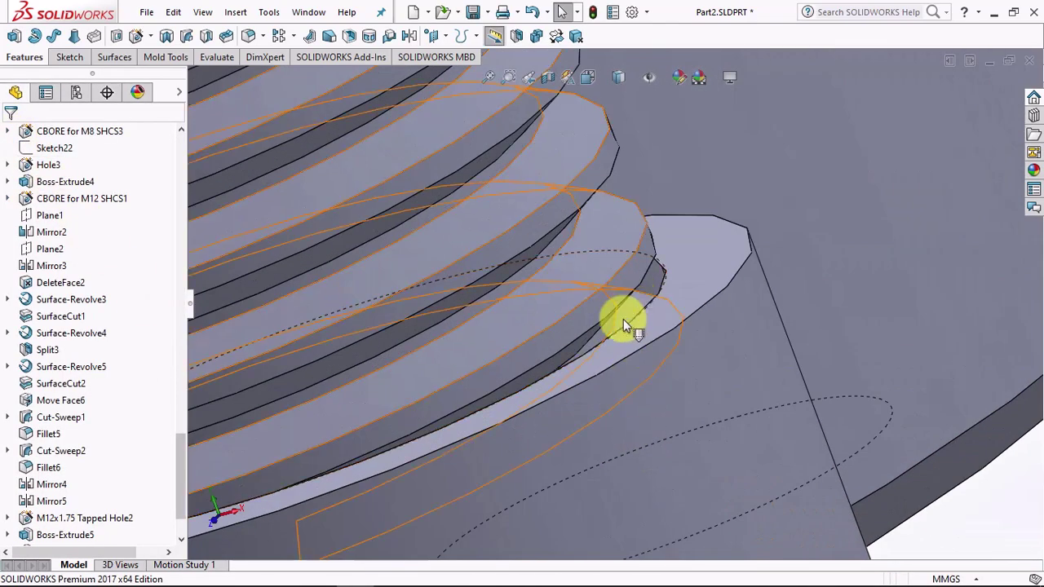
{"action": "left_click", "coordinate": [529, 79]}
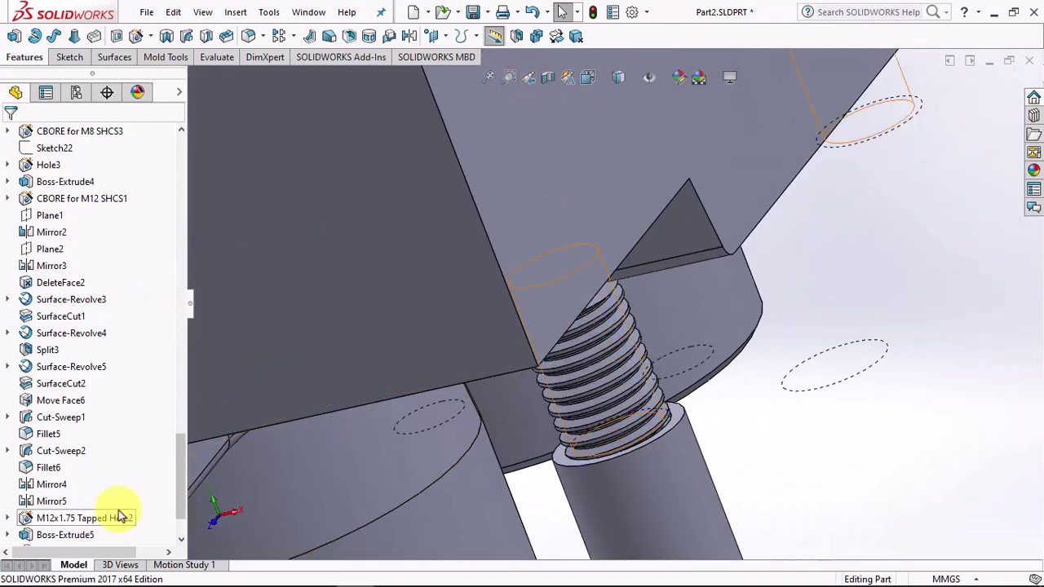
{"action": "scroll", "coordinate": [183, 500], "scroll_direction": "down", "scroll_amount": 4}
{"action": "left_click", "coordinate": [37, 535]}
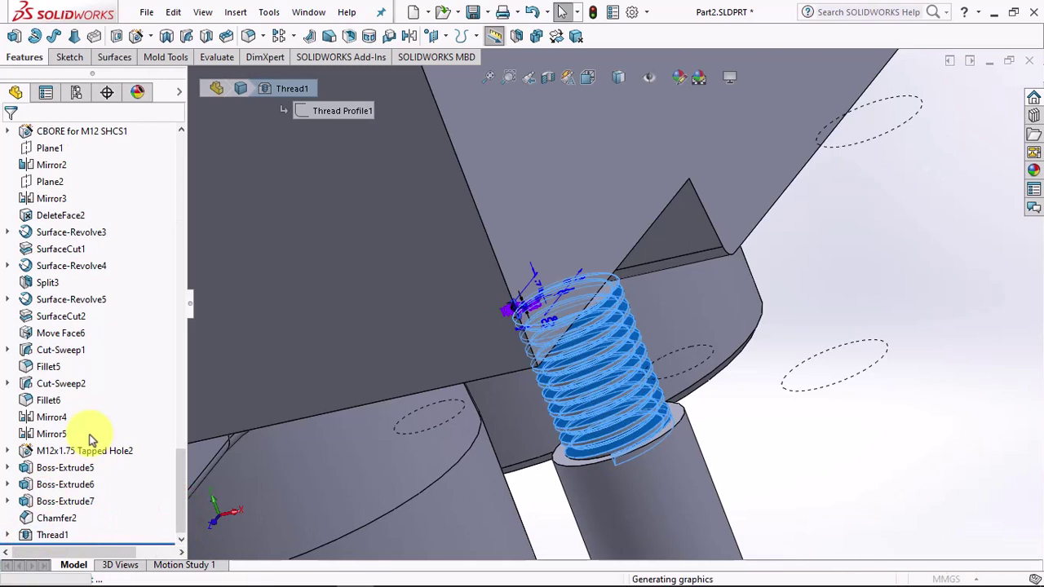
{"action": "left_click", "coordinate": [33, 403]}
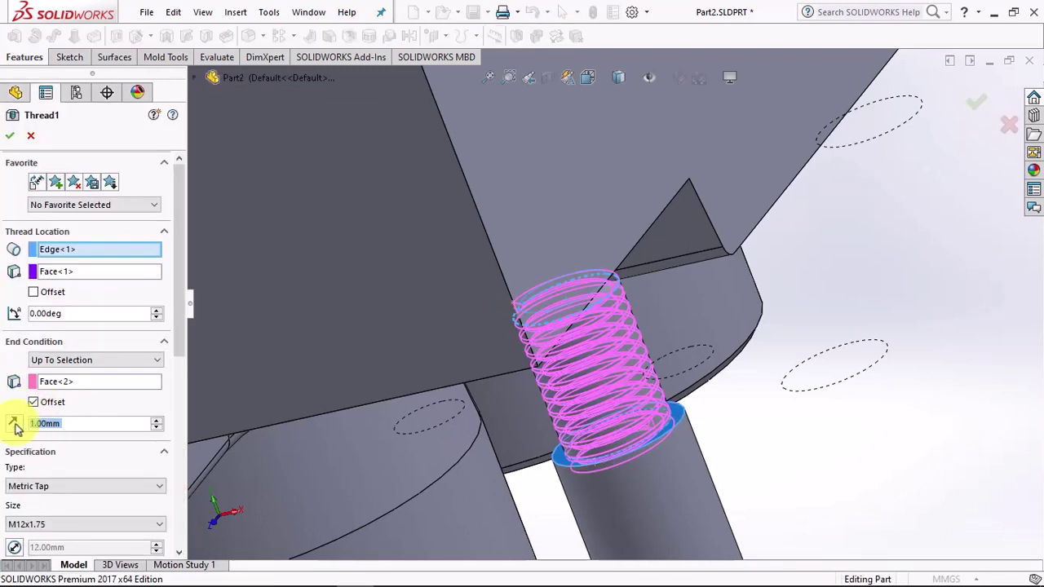
{"action": "left_click", "coordinate": [12, 136]}
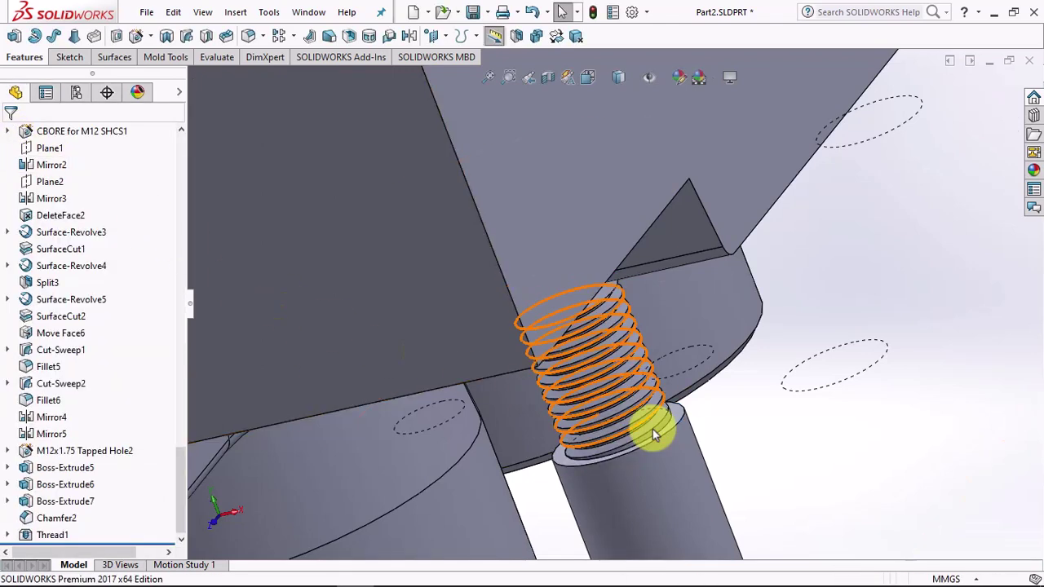
{"action": "mouse_move", "coordinate": [710, 427]}
{"action": "middle_mouse_down"}
{"action": "mouse_move", "coordinate": [641, 408]}
{"action": "mouse_move", "coordinate": [628, 368]}
{"action": "mouse_move", "coordinate": [618, 390]}
{"action": "middle_mouse_up"}
Step: Measure between the two plate hole edges: 300 mm in X and 80 mm in Z
{"action": "scroll", "coordinate": [618, 390], "scroll_direction": "up", "scroll_amount": 3}
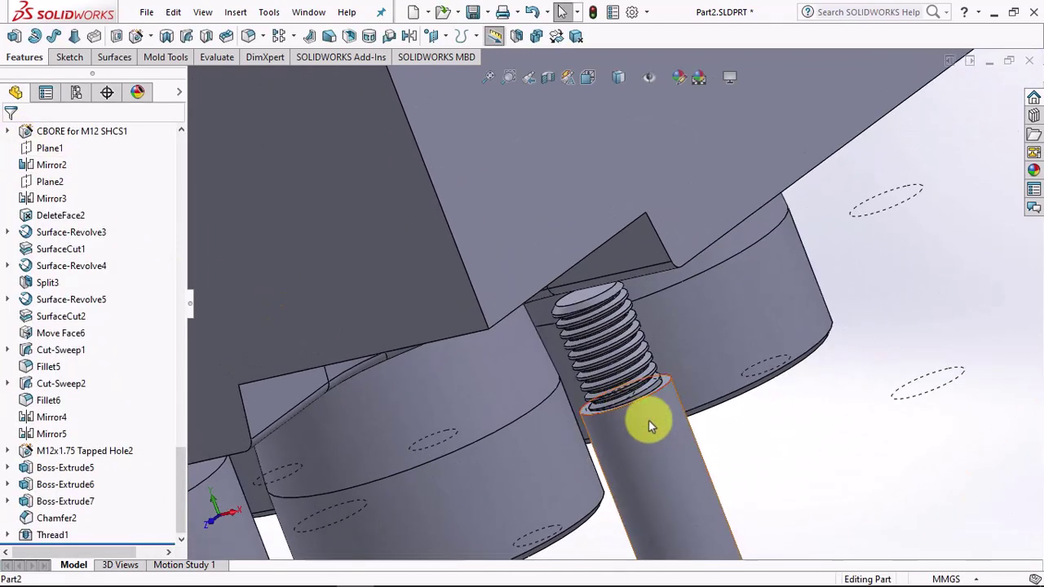
{"action": "scroll", "coordinate": [647, 419], "scroll_direction": "up", "scroll_amount": 3}
{"action": "scroll", "coordinate": [634, 427], "scroll_direction": "up", "scroll_amount": 1}
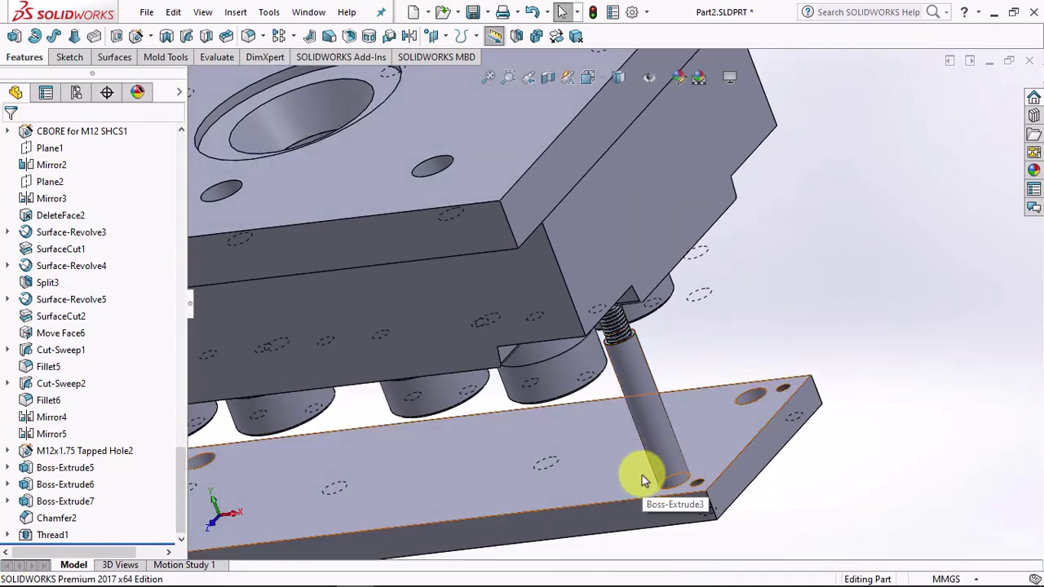
{"action": "scroll", "coordinate": [642, 474], "scroll_direction": "up", "scroll_amount": 1}
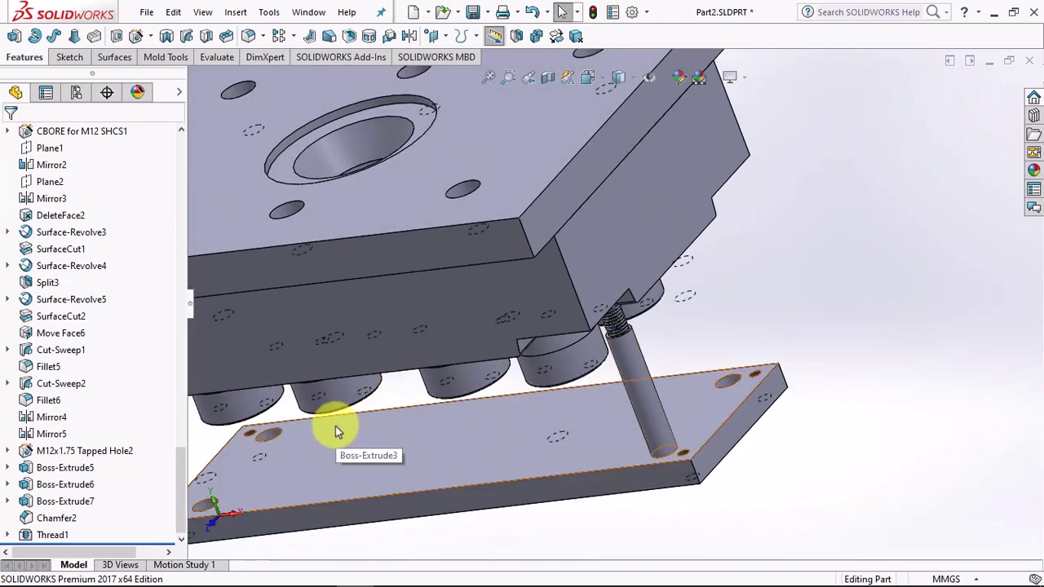
{"action": "left_click", "coordinate": [216, 57]}
{"action": "left_click", "coordinate": [47, 35]}
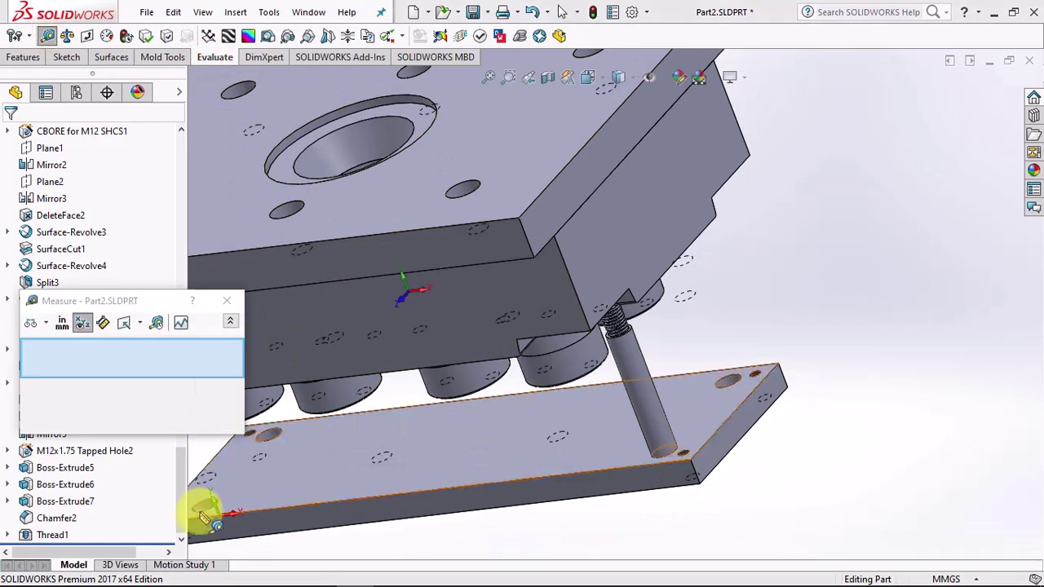
{"action": "left_click", "coordinate": [206, 514]}
{"action": "left_click", "coordinate": [728, 382]}
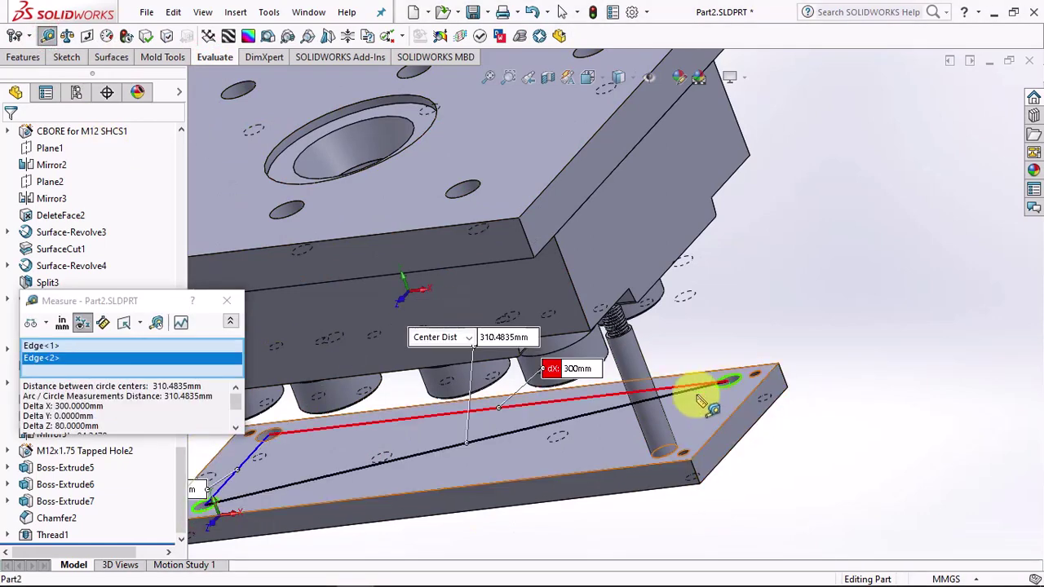
{"action": "middle_click_drag", "start_coordinate": [350, 473], "coordinate": [261, 471]}
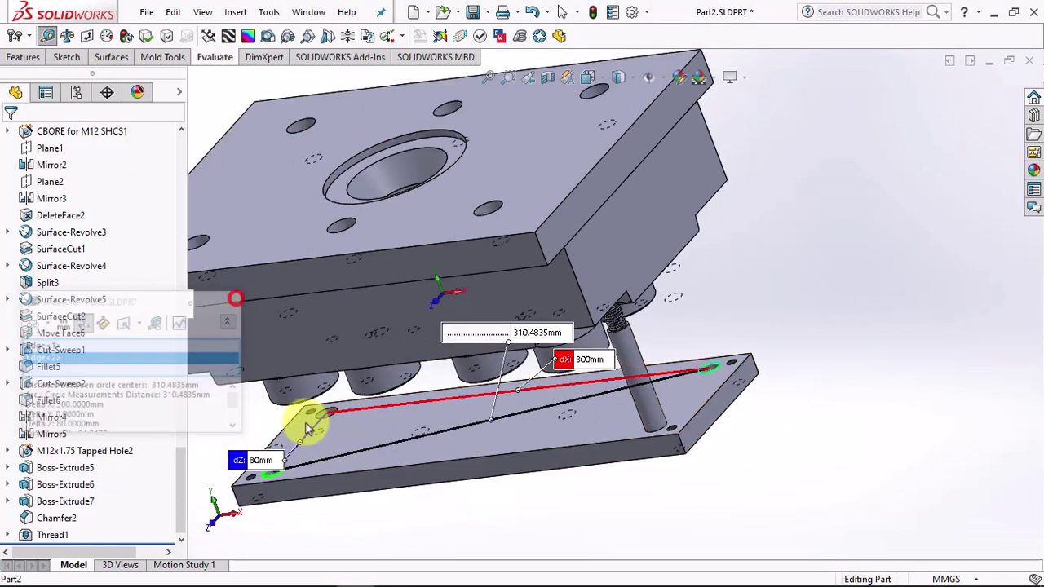
Step: Close the measurement and start a Linear Pattern from the Features tools
{"action": "key", "text": "Escape"}
{"action": "left_click", "coordinate": [23, 57]}
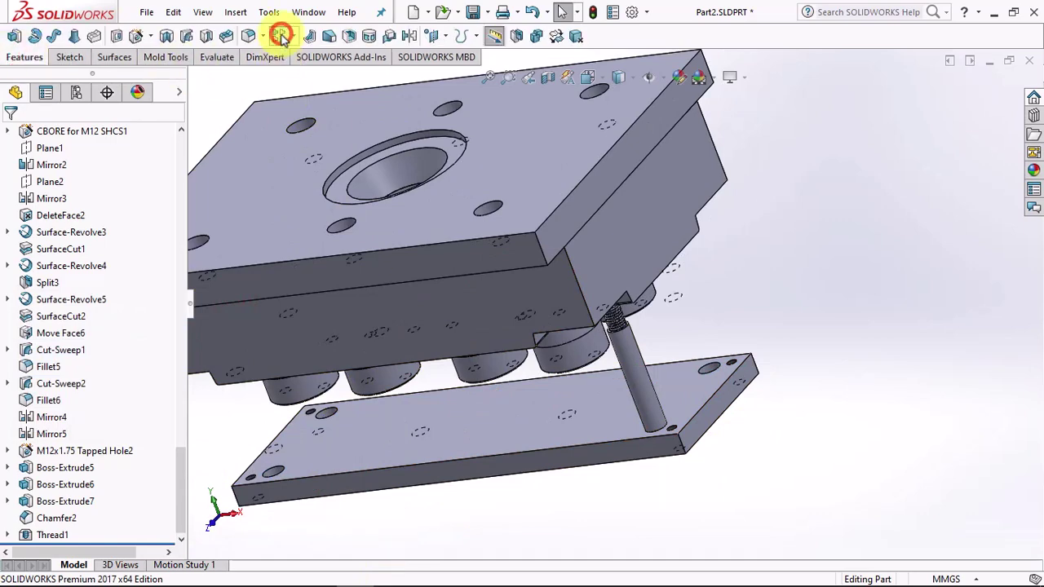
{"action": "left_click", "coordinate": [281, 36]}
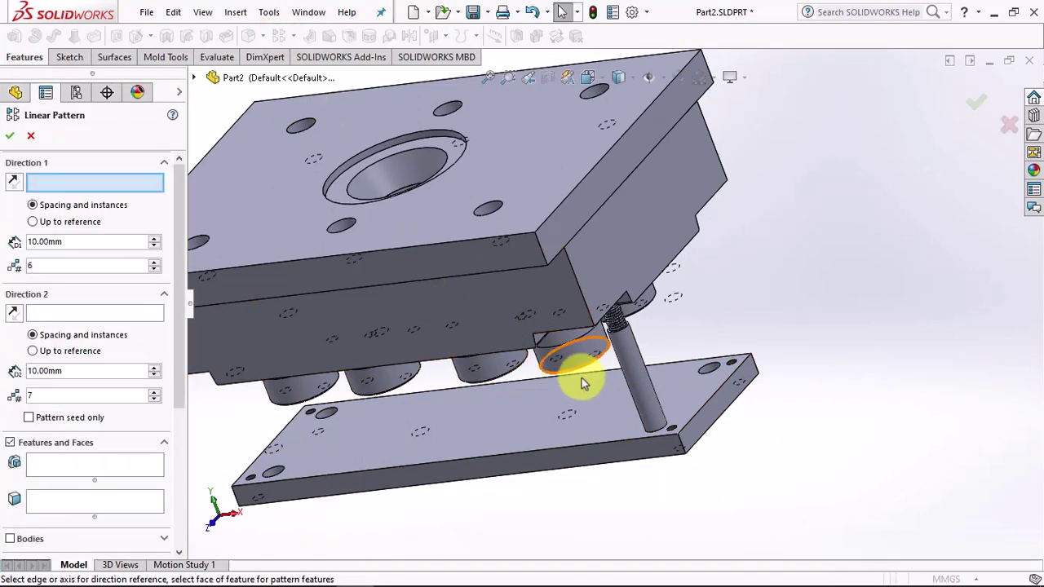
Step: Use two plate edges as pattern directions and choose the Thread1 pin body to pattern
{"action": "left_click", "coordinate": [689, 425]}
{"action": "left_click", "coordinate": [636, 437]}
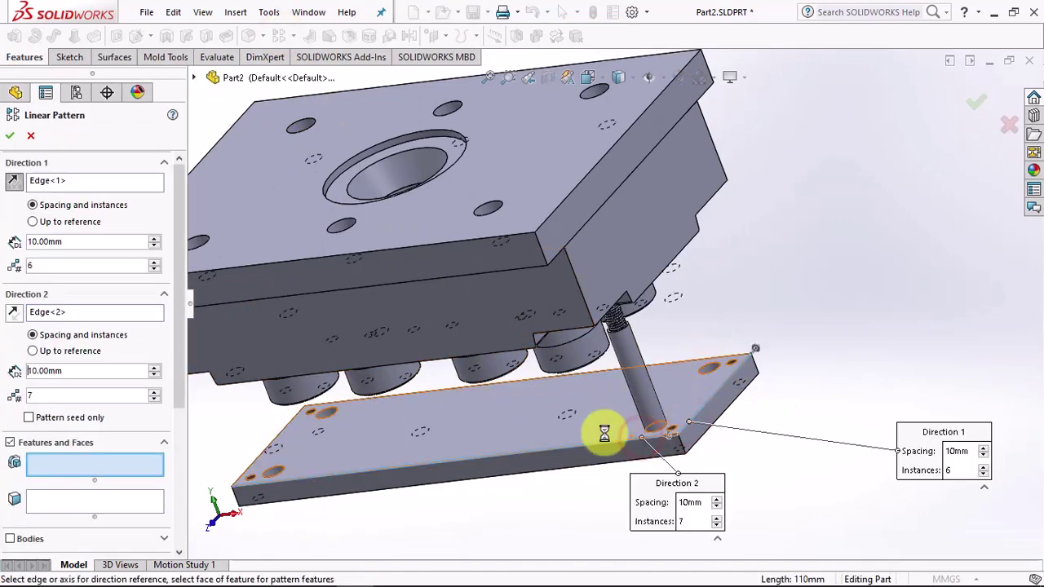
{"action": "left_click", "coordinate": [10, 539]}
{"action": "left_click", "coordinate": [634, 381]}
{"action": "type", "text": "300"}
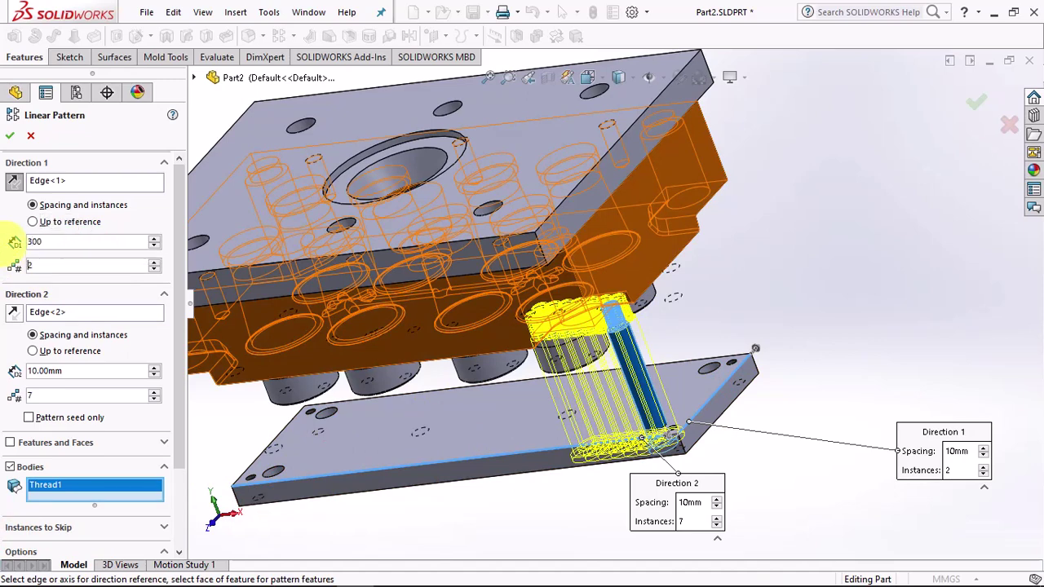
Step: Space the pins 80 mm and 300 mm apart, two instances each way, and accept
{"action": "key", "text": "Tab"}
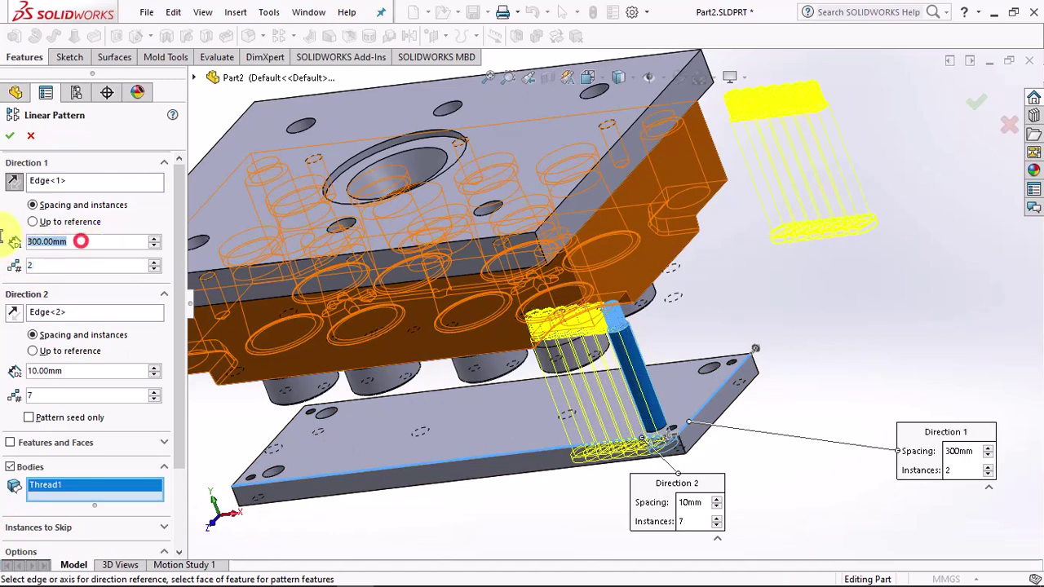
{"action": "type", "text": "0"}
{"action": "key", "text": "Tab"}
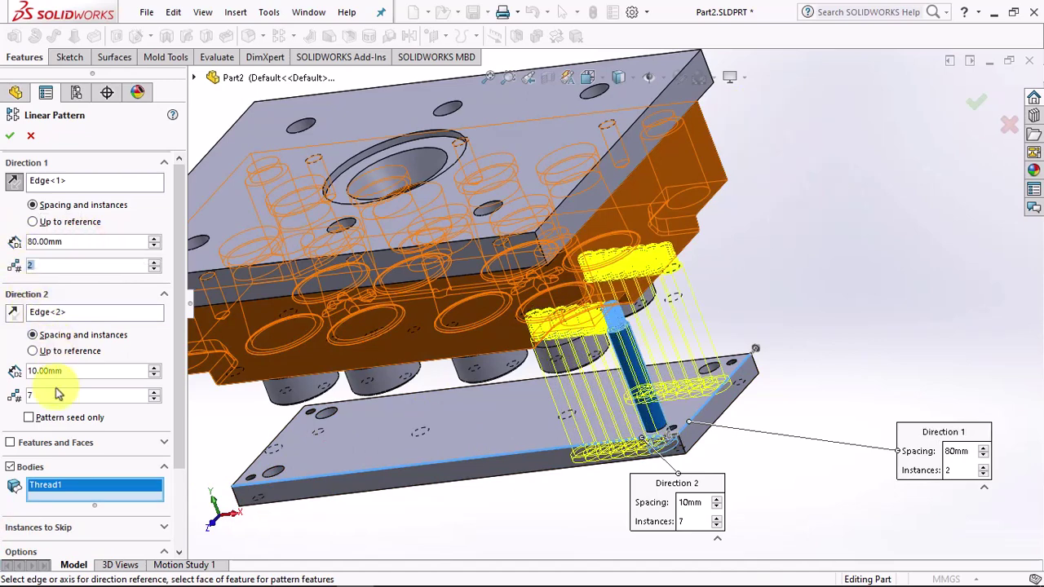
{"action": "type", "text": "2"}
{"action": "key", "text": "Tab"}
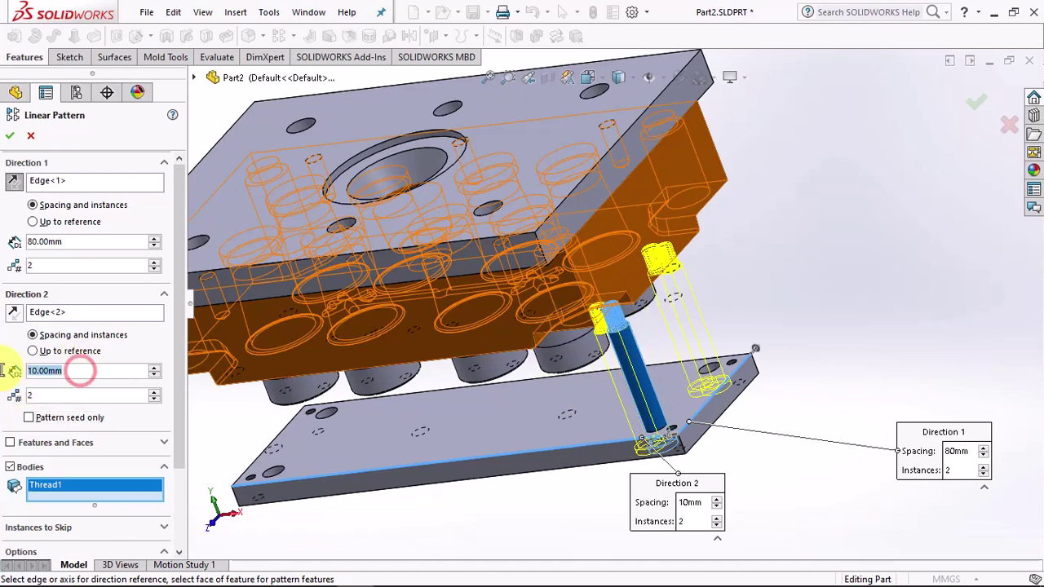
{"action": "type", "text": "300"}
{"action": "key", "text": "Tab"}
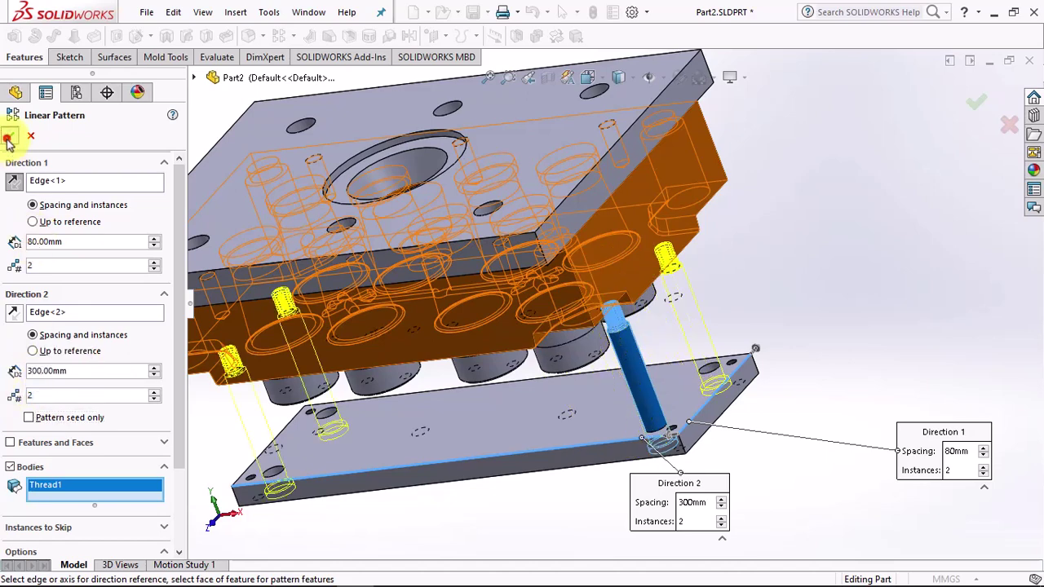
{"action": "left_click", "coordinate": [8, 139]}
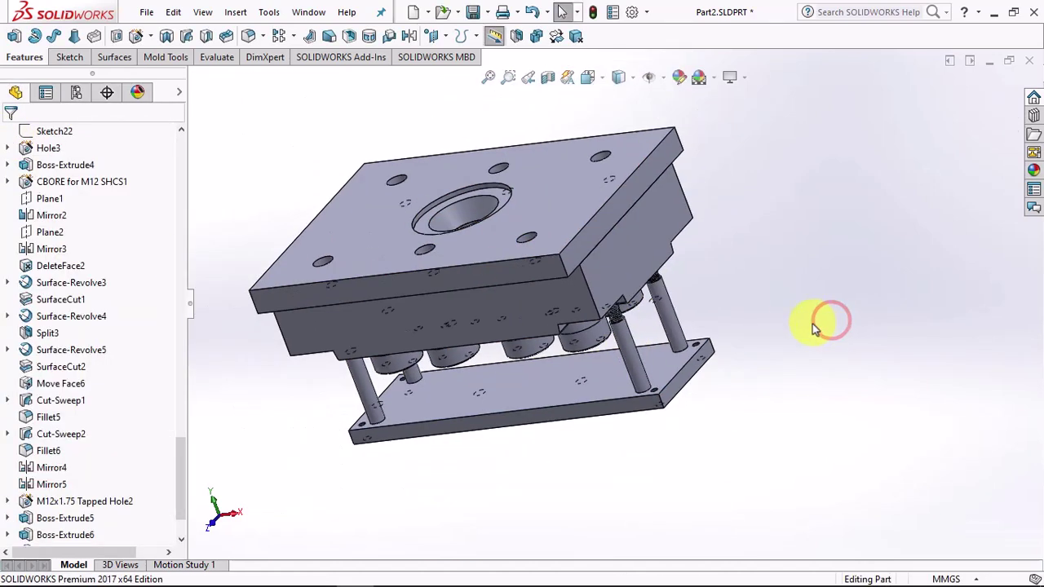
Step: Hide the M12x1.75 Tapped Hole2 body
{"action": "middle_click_drag", "start_coordinate": [814, 324], "coordinate": [729, 256]}
{"action": "mouse_move", "coordinate": [180, 459]}
{"action": "left_mouse_down"}
{"action": "mouse_move", "coordinate": [191, 157]}
{"action": "mouse_move", "coordinate": [193, 196]}
{"action": "left_mouse_up"}
{"action": "left_click", "coordinate": [94, 369]}
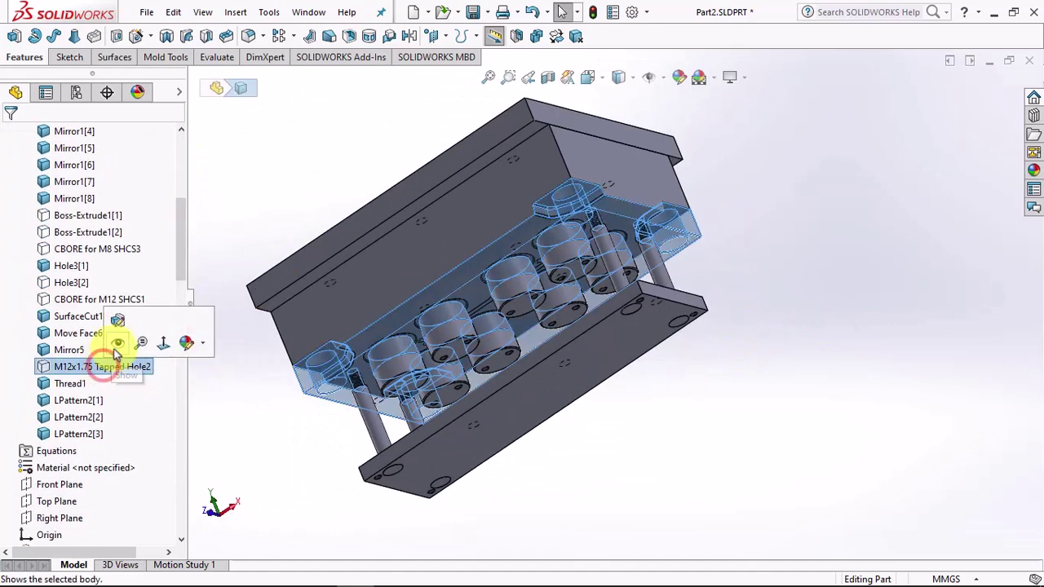
{"action": "left_click", "coordinate": [123, 349]}
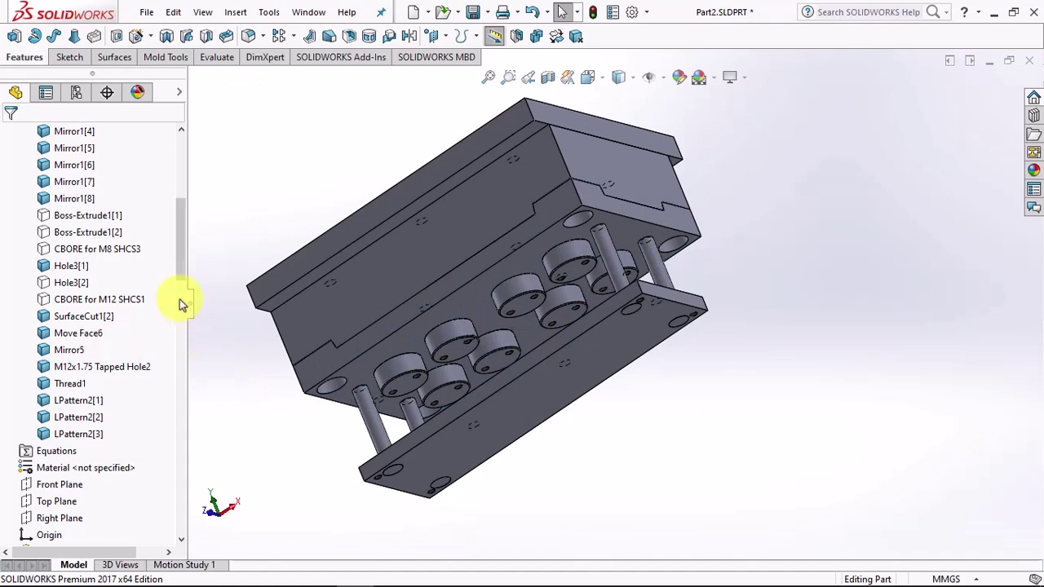
Step: Show the five hidden plate and block bodies from the Solid Bodies folder
{"action": "left_click", "coordinate": [76, 302]}
{"action": "left_click", "coordinate": [47, 282], "text": "ctrl"}
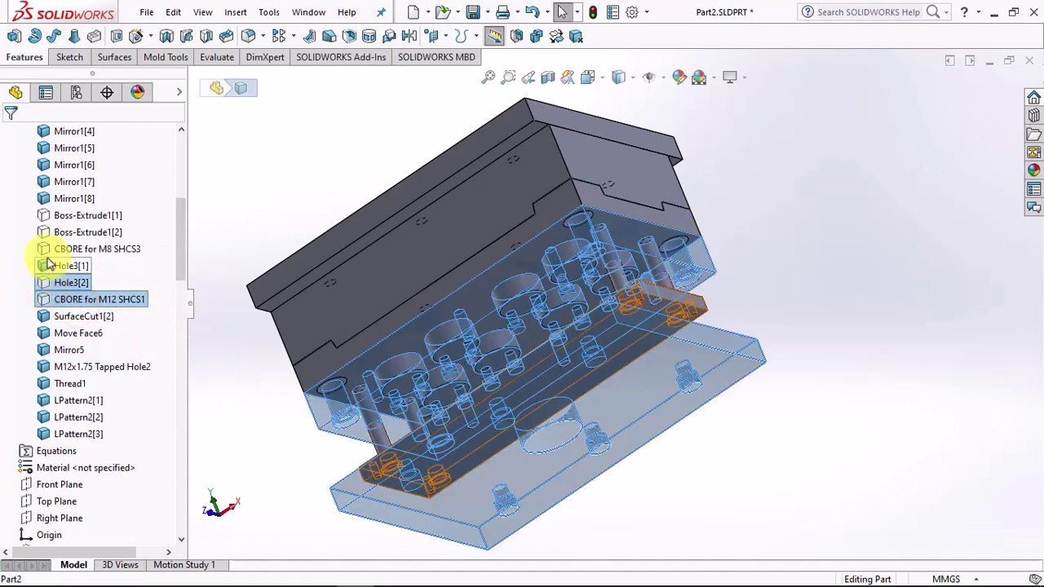
{"action": "left_click", "coordinate": [47, 247], "text": "ctrl"}
{"action": "left_click", "coordinate": [47, 231], "text": "ctrl"}
{"action": "left_click", "coordinate": [51, 214], "text": "ctrl"}
{"action": "left_click", "coordinate": [57, 194]}
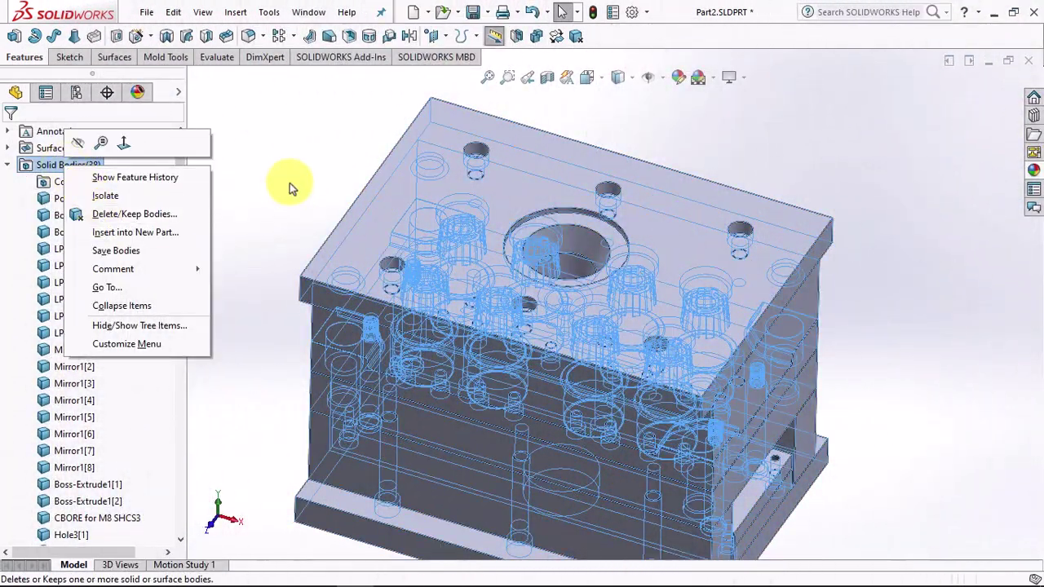
Step: Open Save Bodies from the Solid Bodies folder to split bodies into parts
{"action": "left_click", "coordinate": [291, 182]}
{"action": "right_click", "coordinate": [65, 165]}
{"action": "left_click", "coordinate": [98, 248]}
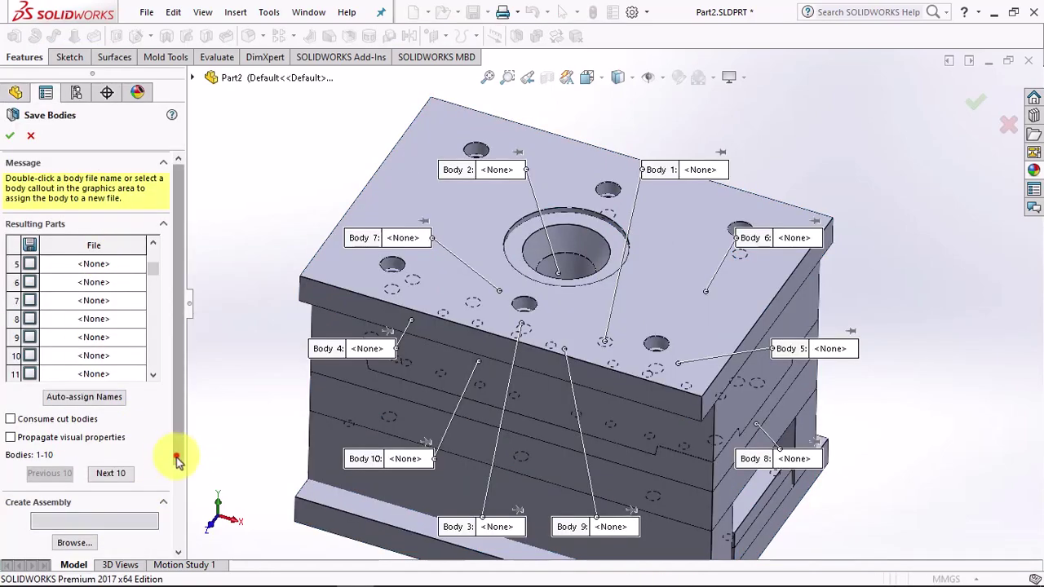
{"action": "scroll", "coordinate": [174, 462], "scroll_direction": "down", "scroll_amount": 1}
Step: Set the assembly to E:\Youtube\November 22\hydroponic product\Hydroponic Pot Assy
{"action": "left_click", "coordinate": [80, 512]}
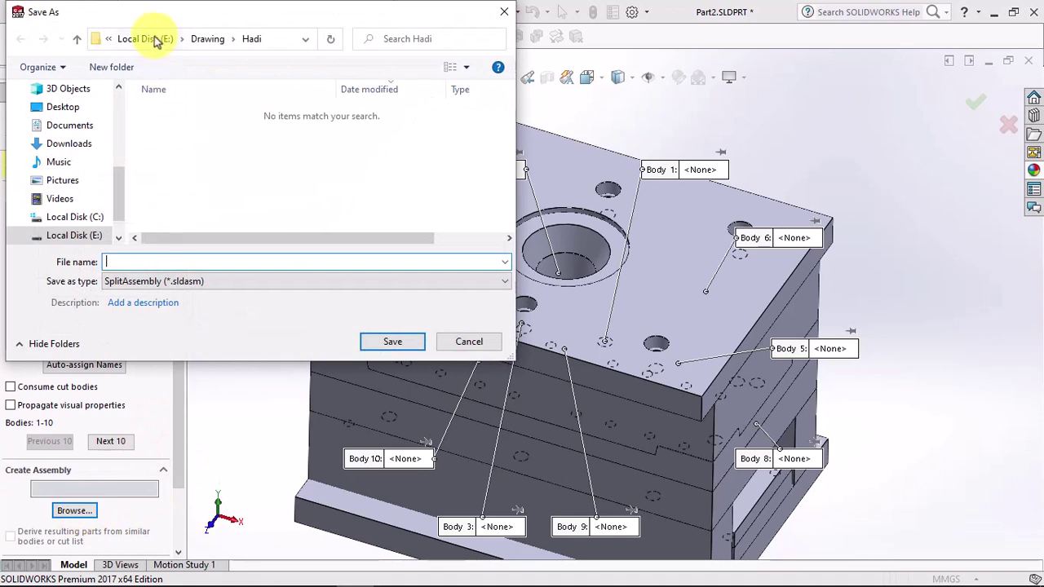
{"action": "left_click", "coordinate": [153, 39]}
{"action": "left_click", "coordinate": [150, 149]}
{"action": "double_click", "coordinate": [149, 149]}
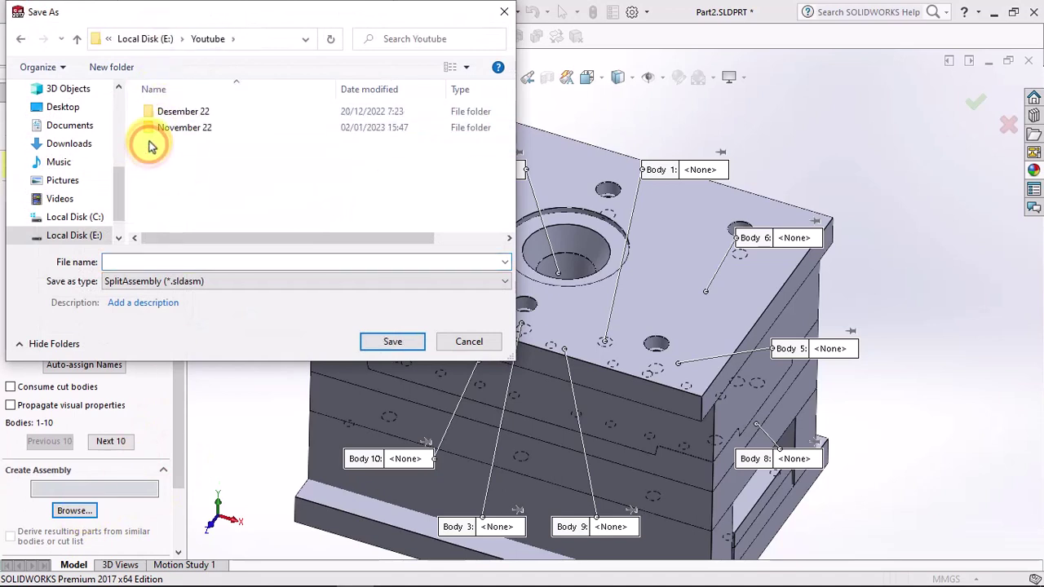
{"action": "double_click", "coordinate": [147, 128]}
{"action": "double_click", "coordinate": [174, 145]}
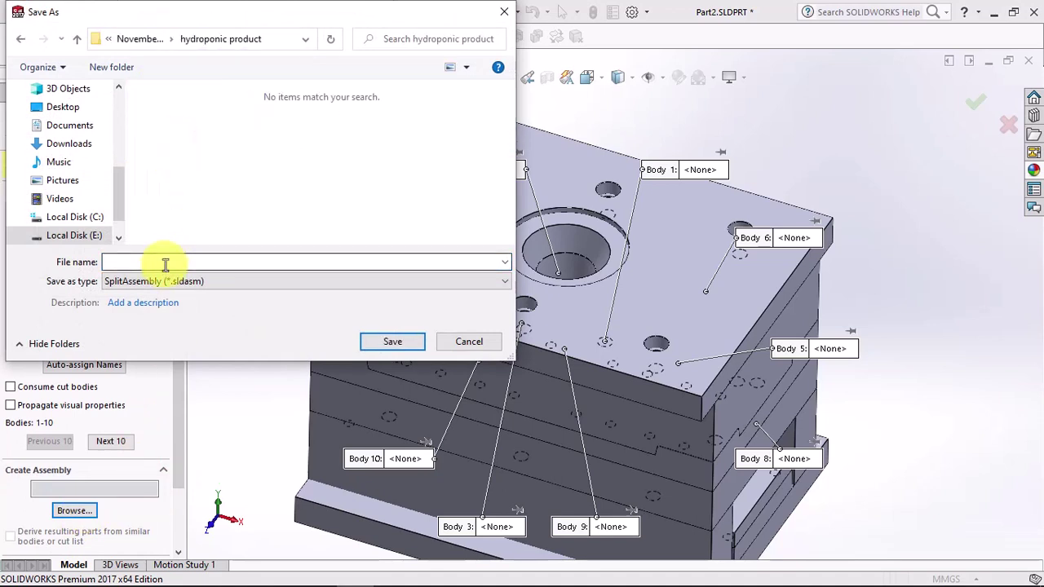
{"action": "type", "text": "h"}
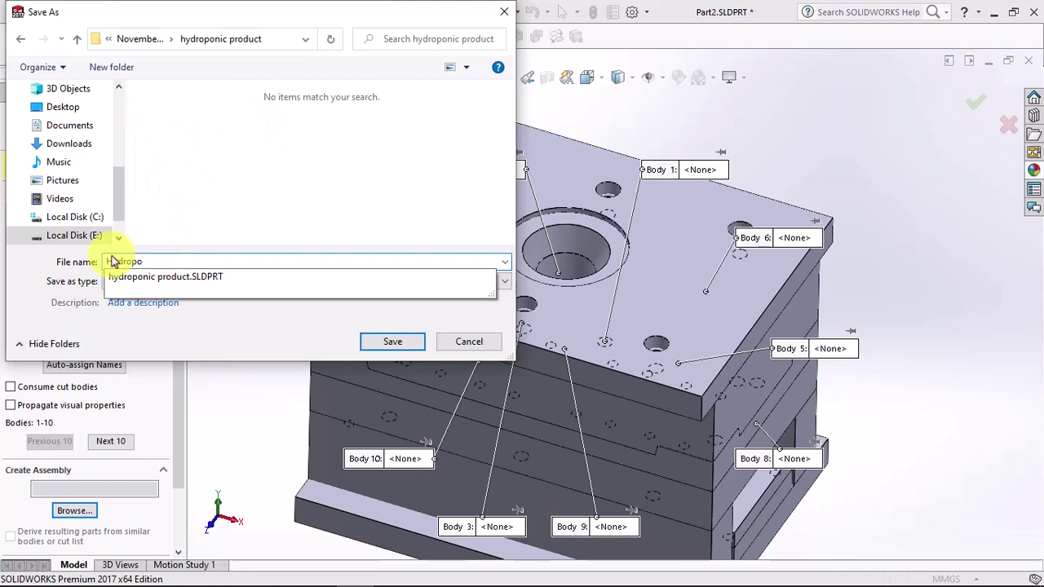
{"action": "type", "text": " Pot Assy"}
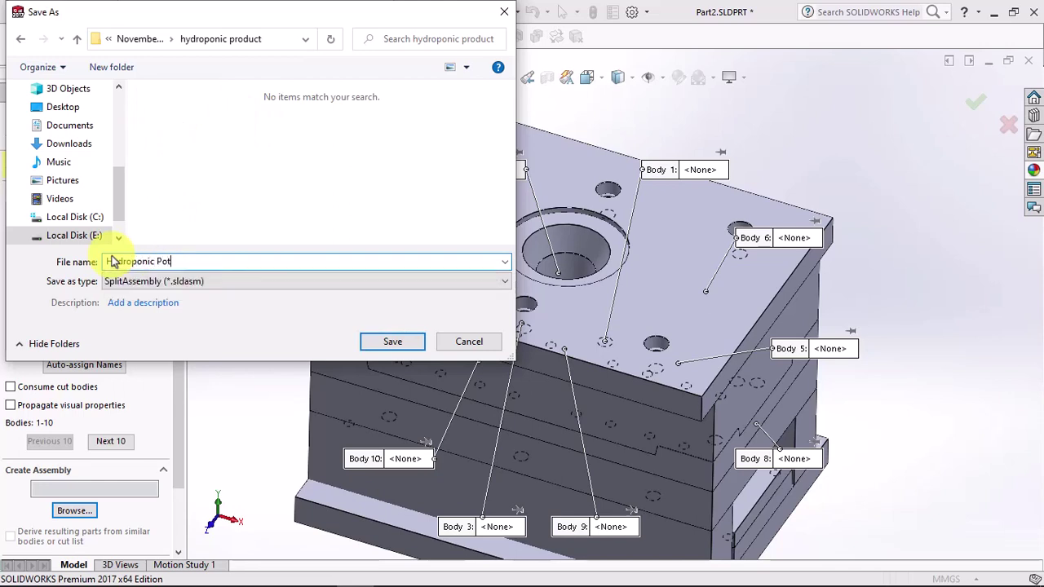
{"action": "left_click", "coordinate": [387, 352]}
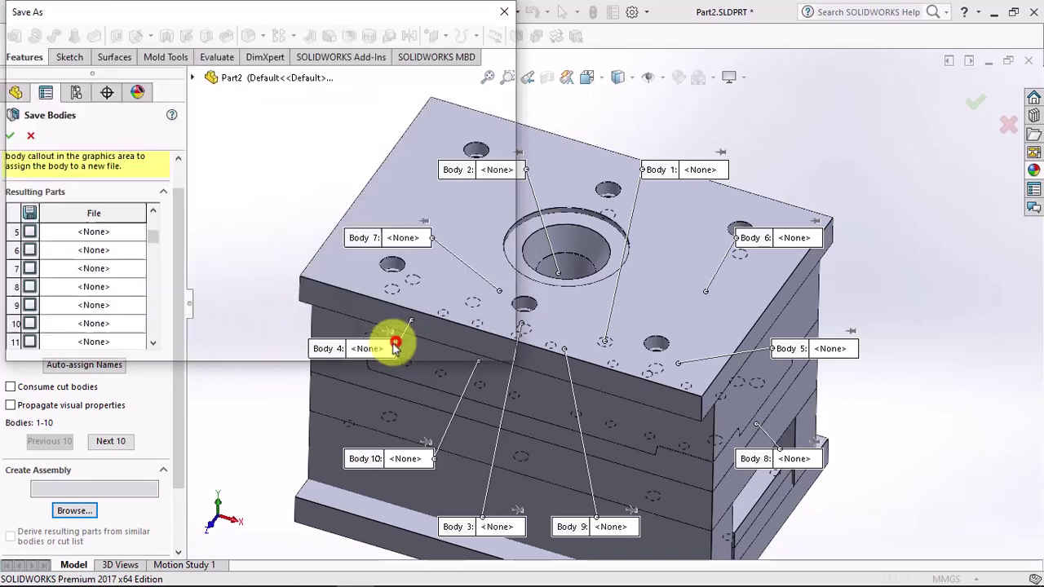
Step: Auto-assign part names and save each body, correcting invalid names such as Body34
{"action": "left_click", "coordinate": [26, 212]}
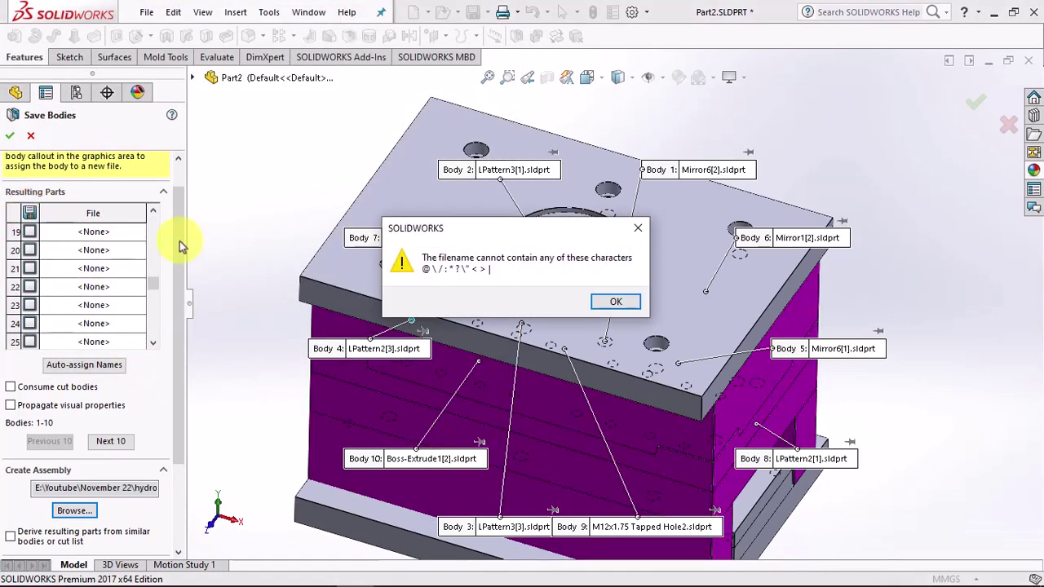
{"action": "left_click", "coordinate": [616, 304]}
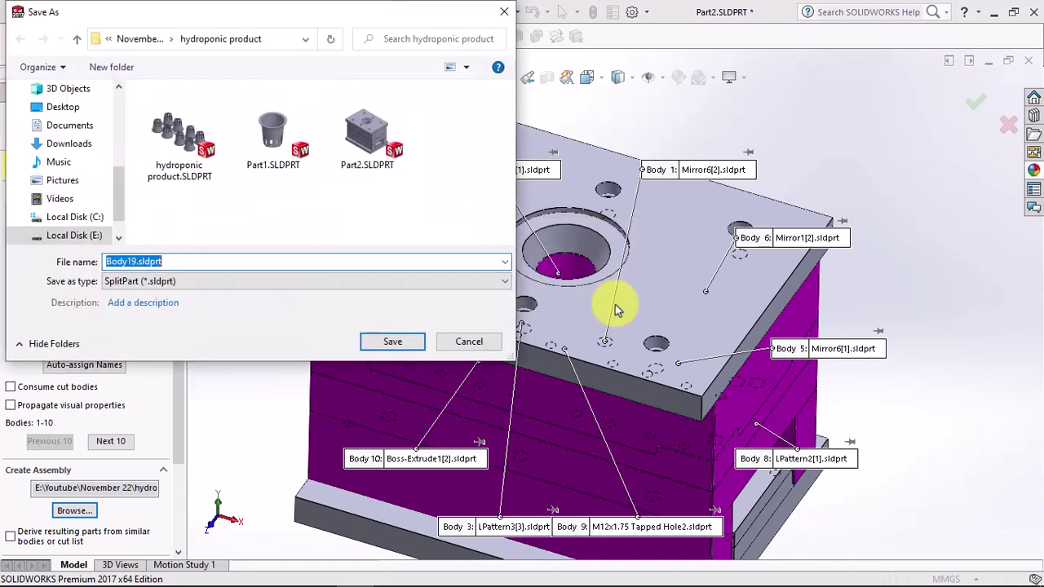
{"action": "left_click", "coordinate": [387, 349]}
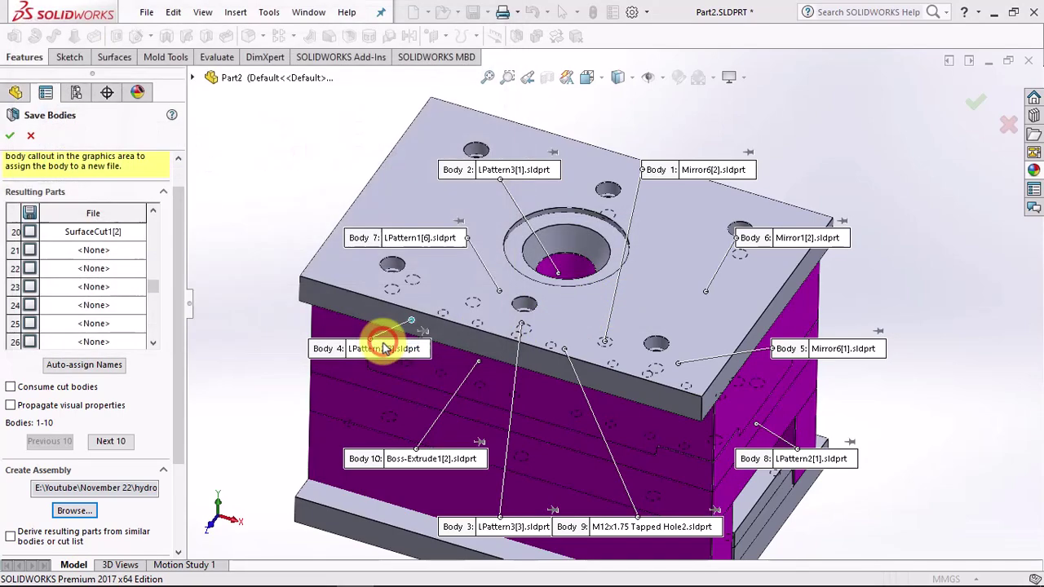
{"action": "left_click", "coordinate": [618, 304]}
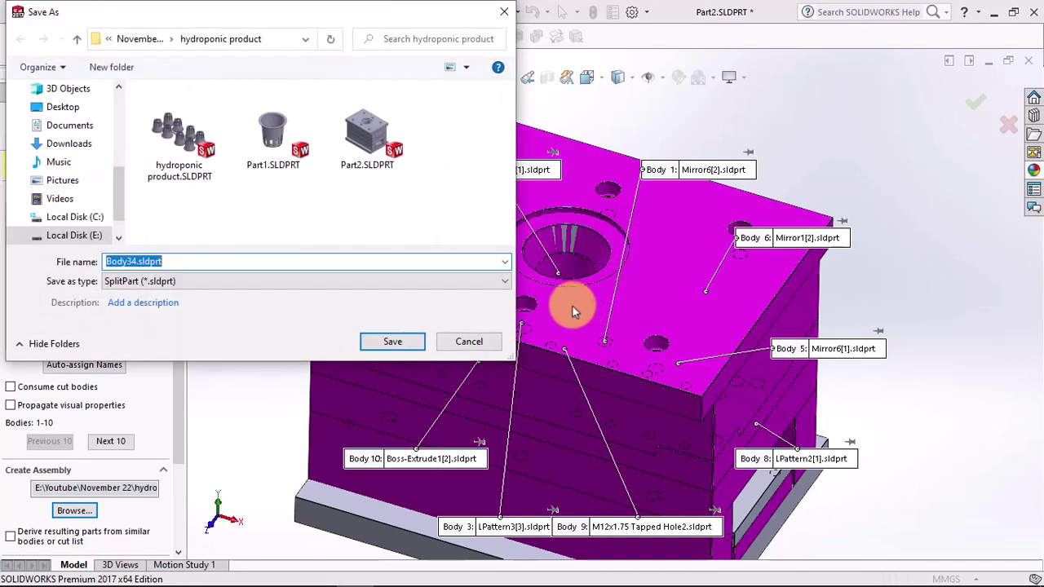
{"action": "left_click", "coordinate": [394, 343]}
{"action": "scroll", "coordinate": [562, 332], "scroll_direction": "up", "scroll_amount": 1}
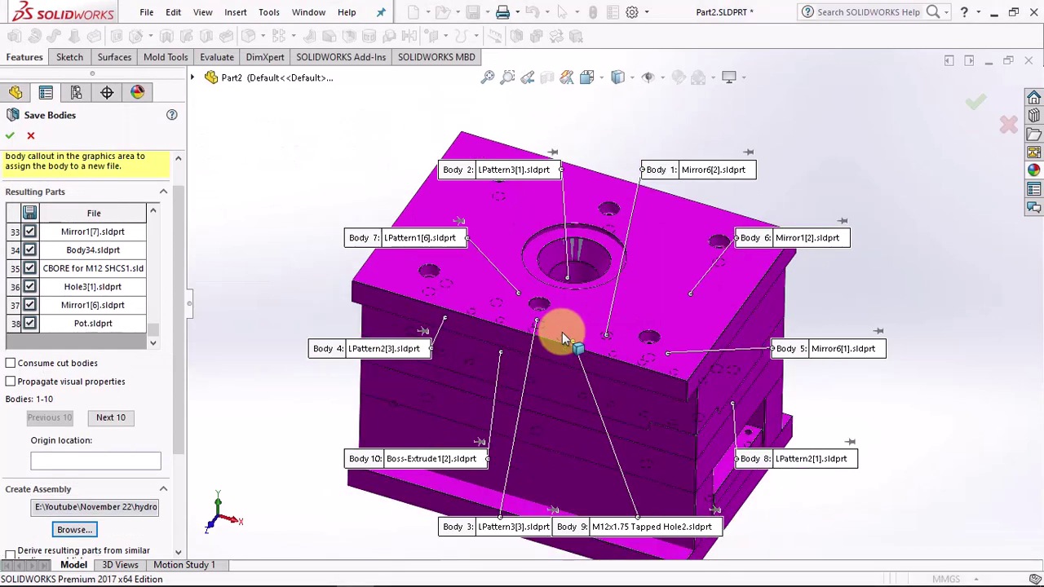
{"action": "scroll", "coordinate": [562, 332], "scroll_direction": "up", "scroll_amount": 2}
{"action": "mouse_move", "coordinate": [176, 385]}
{"action": "left_mouse_down"}
{"action": "mouse_move", "coordinate": [189, 462]}
{"action": "mouse_move", "coordinate": [175, 478]}
{"action": "mouse_move", "coordinate": [173, 354]}
{"action": "left_mouse_up"}
{"action": "scroll", "coordinate": [160, 490], "scroll_direction": "down", "scroll_amount": 1}
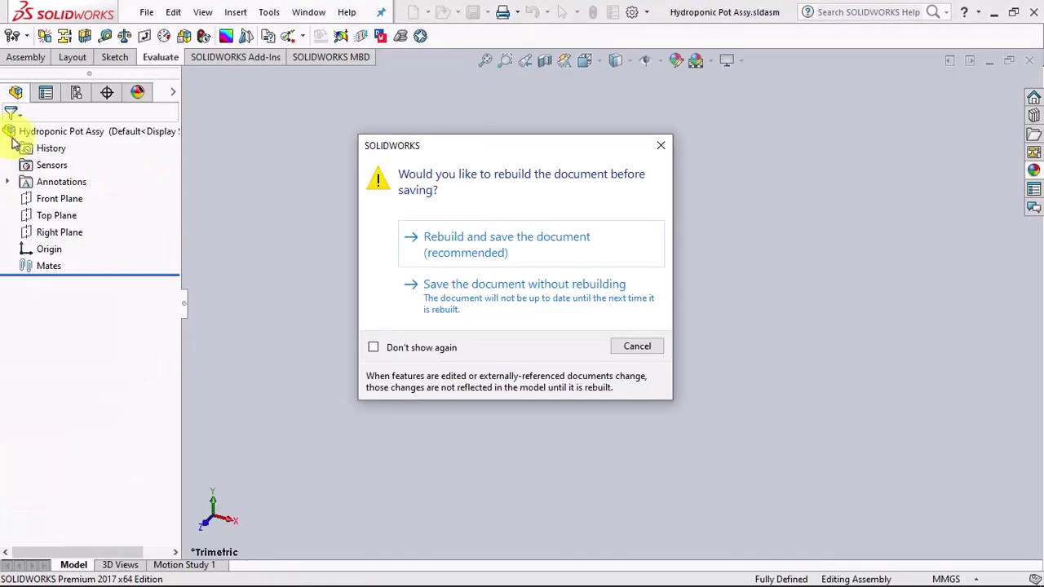
Step: Rebuild and save the new assembly, then switch to the Hydroponic Pot Assy.sldasm window
{"action": "left_click", "coordinate": [517, 303]}
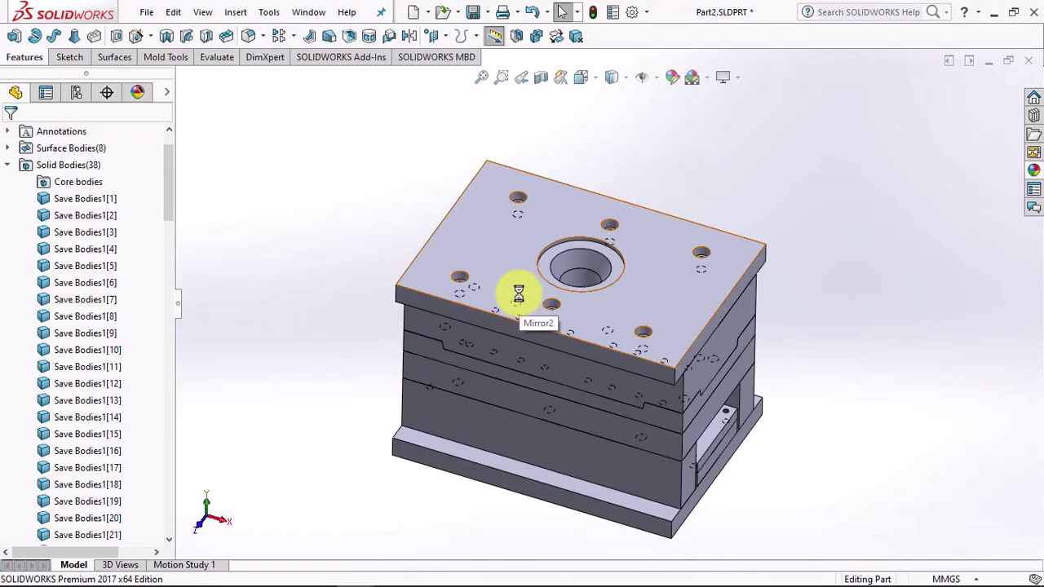
{"action": "left_click", "coordinate": [308, 12]}
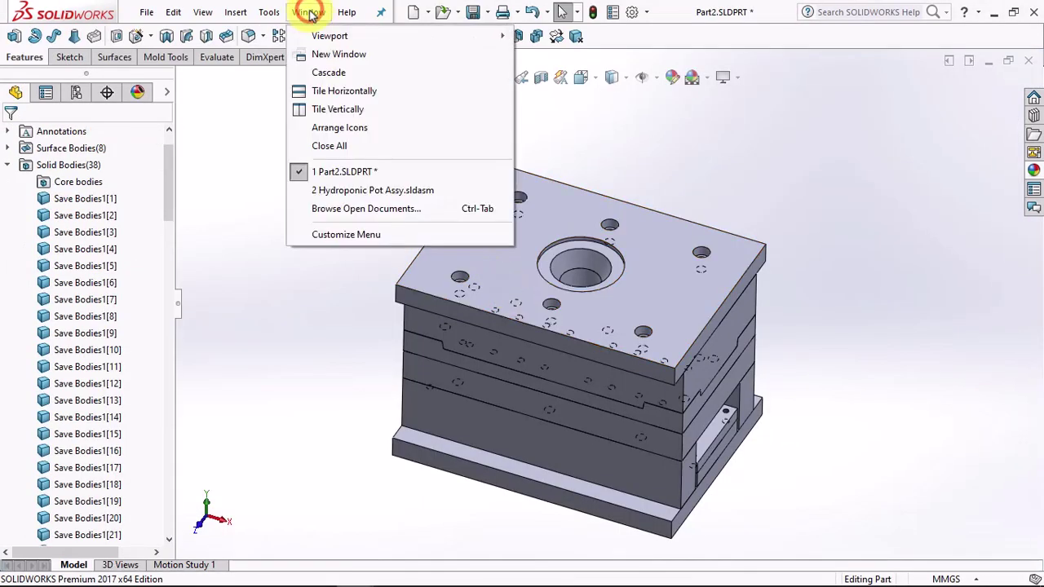
{"action": "left_click", "coordinate": [382, 190]}
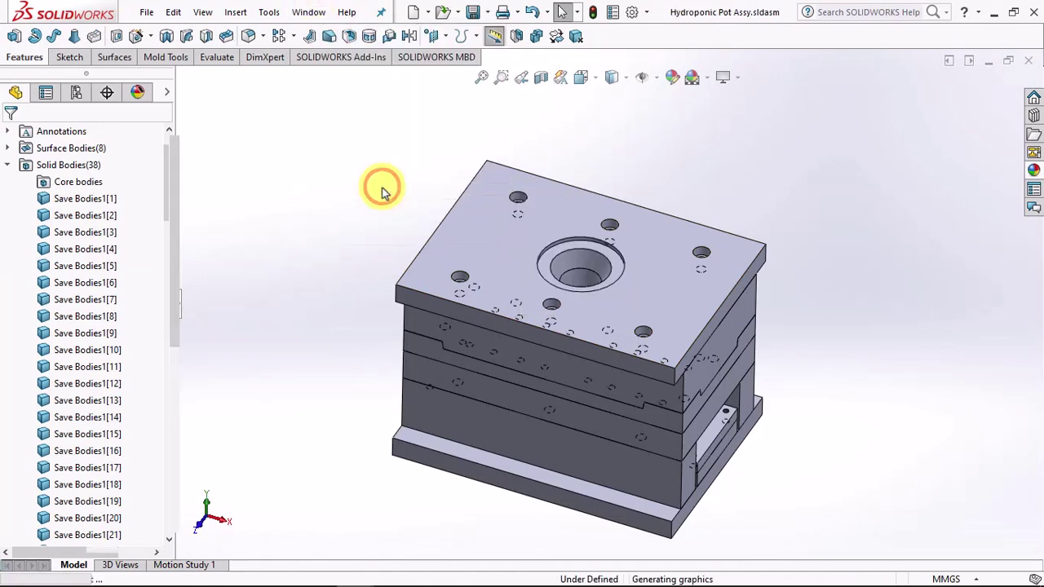
{"action": "scroll", "coordinate": [503, 219], "scroll_direction": "up", "scroll_amount": 5}
{"action": "scroll", "coordinate": [503, 220], "scroll_direction": "up", "scroll_amount": 2}
{"action": "mouse_move", "coordinate": [503, 217]}
{"action": "middle_mouse_down"}
{"action": "mouse_move", "coordinate": [504, 318]}
{"action": "mouse_move", "coordinate": [506, 280]}
{"action": "middle_mouse_up"}
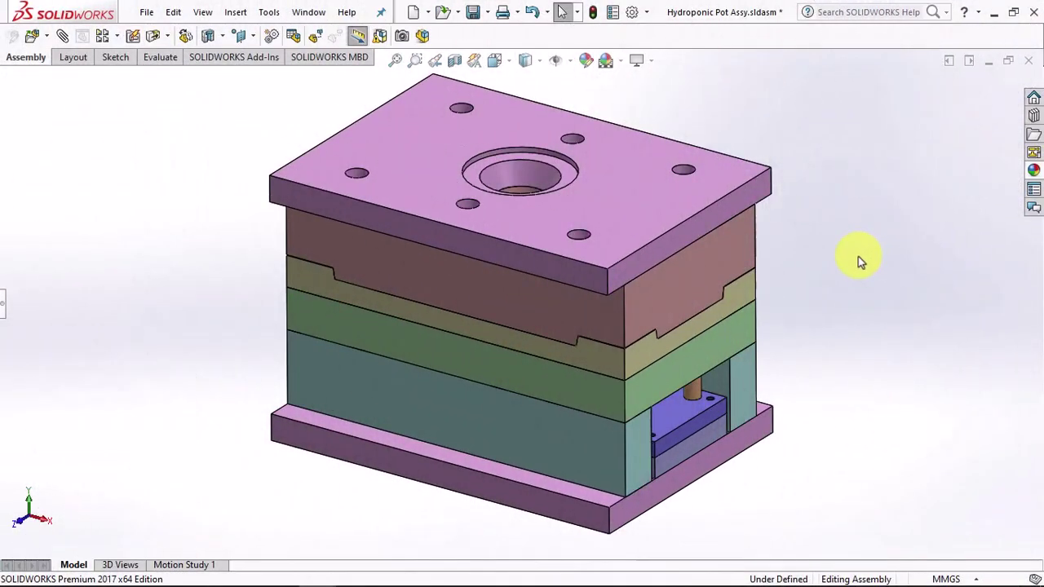
Step: Section the assembly lengthwise through the pot cores and zoom to inspect the cut
{"action": "middle_click_drag", "start_coordinate": [858, 256], "coordinate": [860, 270], "text": "ctrl"}
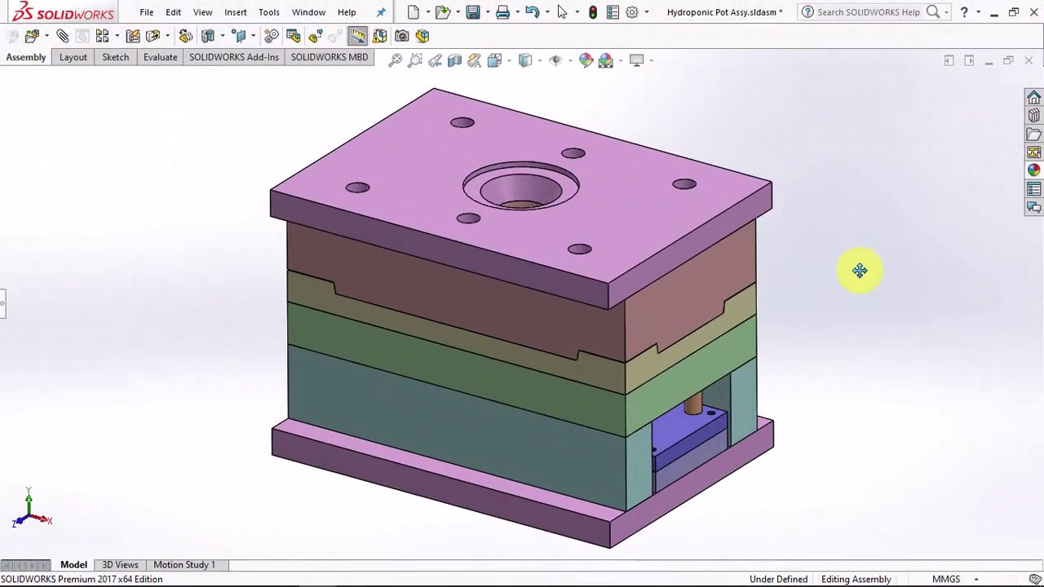
{"action": "left_click", "coordinate": [454, 64]}
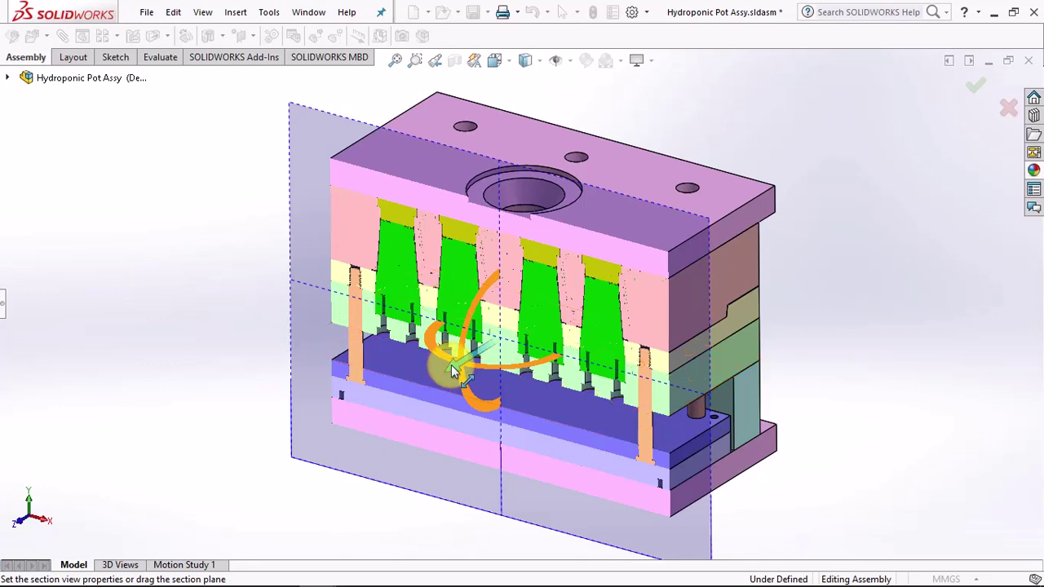
{"action": "left_click_drag", "start_coordinate": [454, 371], "coordinate": [532, 377]}
{"action": "left_click", "coordinate": [970, 87]}
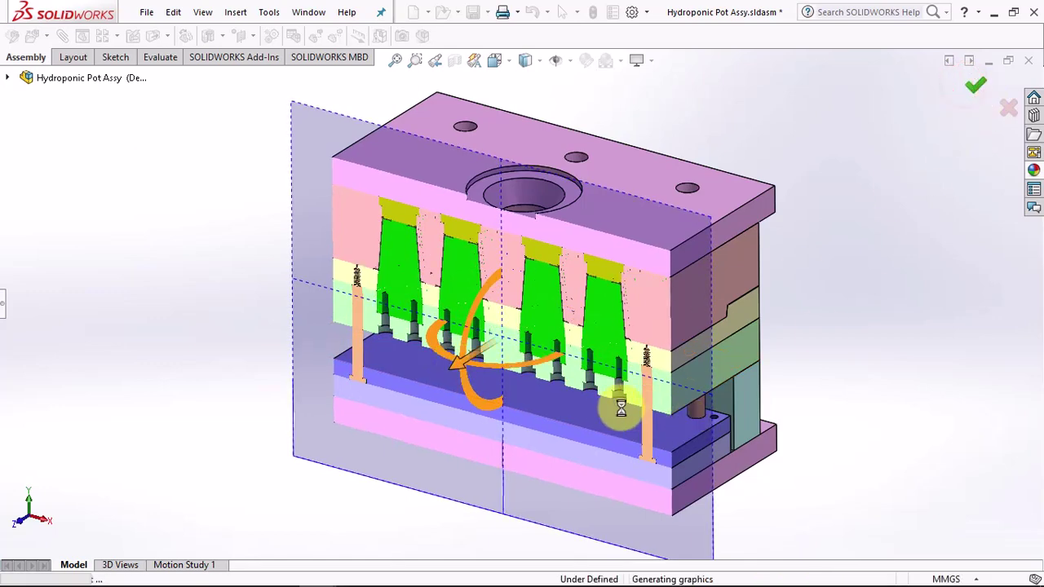
{"action": "scroll", "coordinate": [611, 406], "scroll_direction": "down", "scroll_amount": 2}
{"action": "scroll", "coordinate": [617, 373], "scroll_direction": "down", "scroll_amount": 3}
{"action": "scroll", "coordinate": [631, 284], "scroll_direction": "down", "scroll_amount": 2}
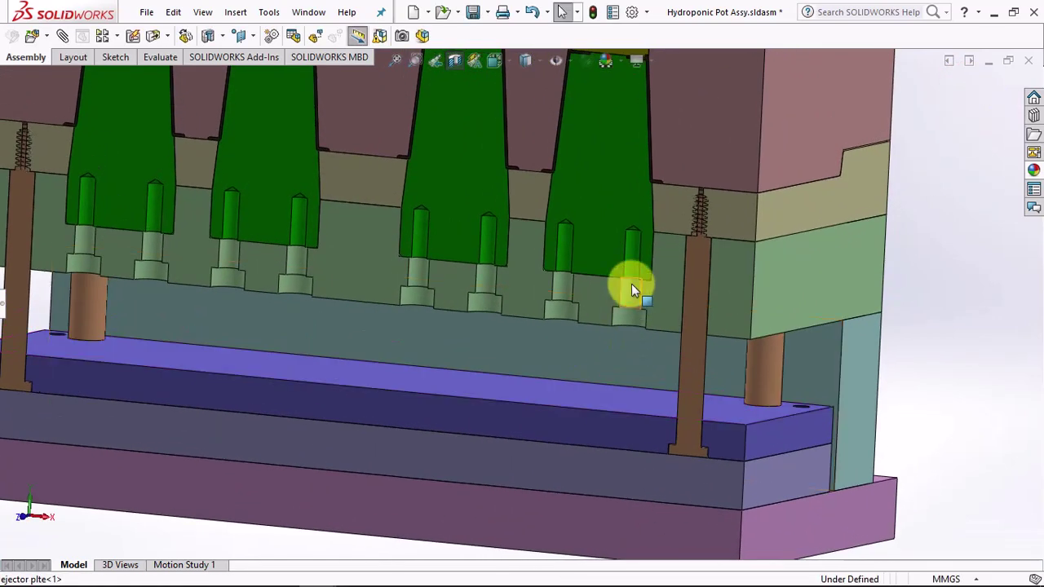
{"action": "scroll", "coordinate": [637, 292], "scroll_direction": "up", "scroll_amount": 3}
{"action": "scroll", "coordinate": [629, 285], "scroll_direction": "up", "scroll_amount": 2}
{"action": "scroll", "coordinate": [616, 297], "scroll_direction": "up", "scroll_amount": 2}
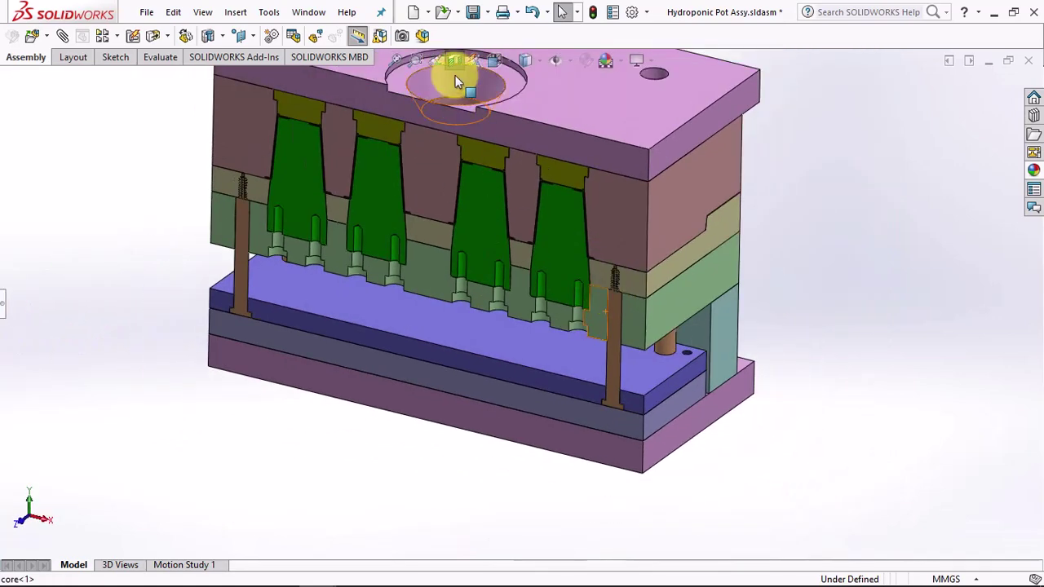
Step: Reapply the section with the plane pushed deeper through the pins, then turn it off
{"action": "left_click", "coordinate": [455, 62]}
{"action": "left_click", "coordinate": [454, 62]}
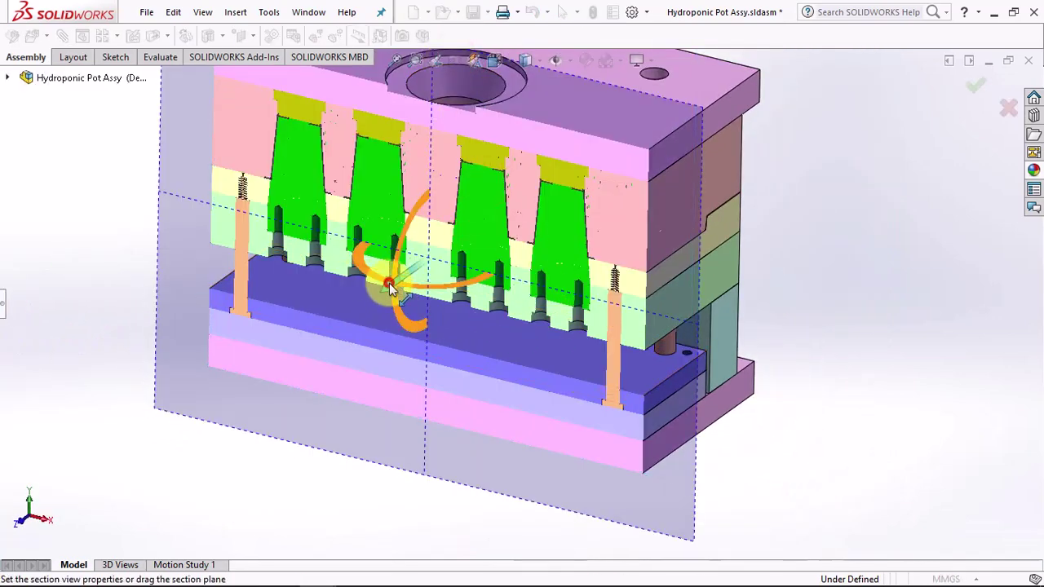
{"action": "left_click_drag", "start_coordinate": [389, 286], "coordinate": [390, 295]}
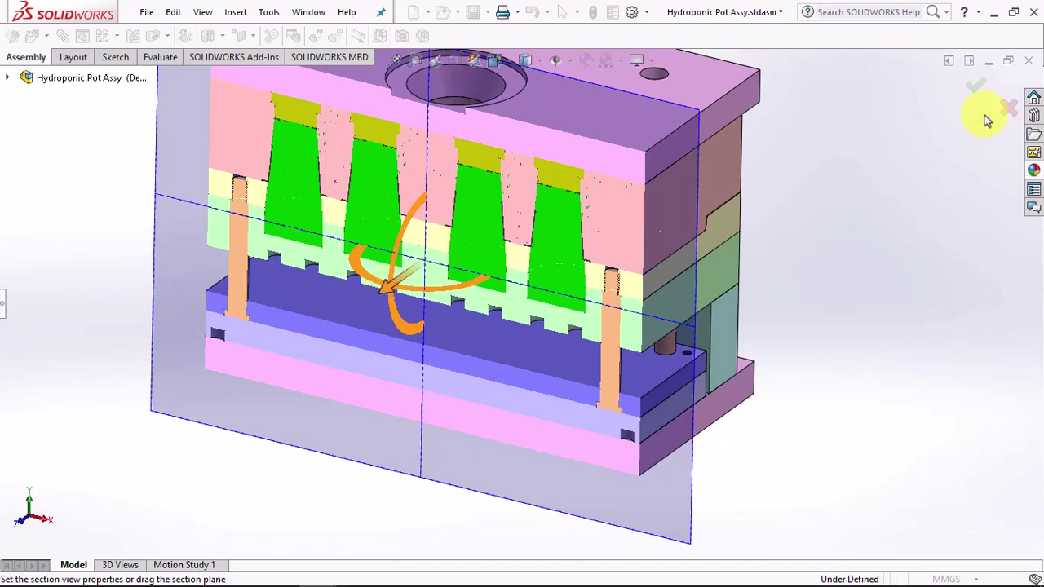
{"action": "left_click", "coordinate": [973, 85]}
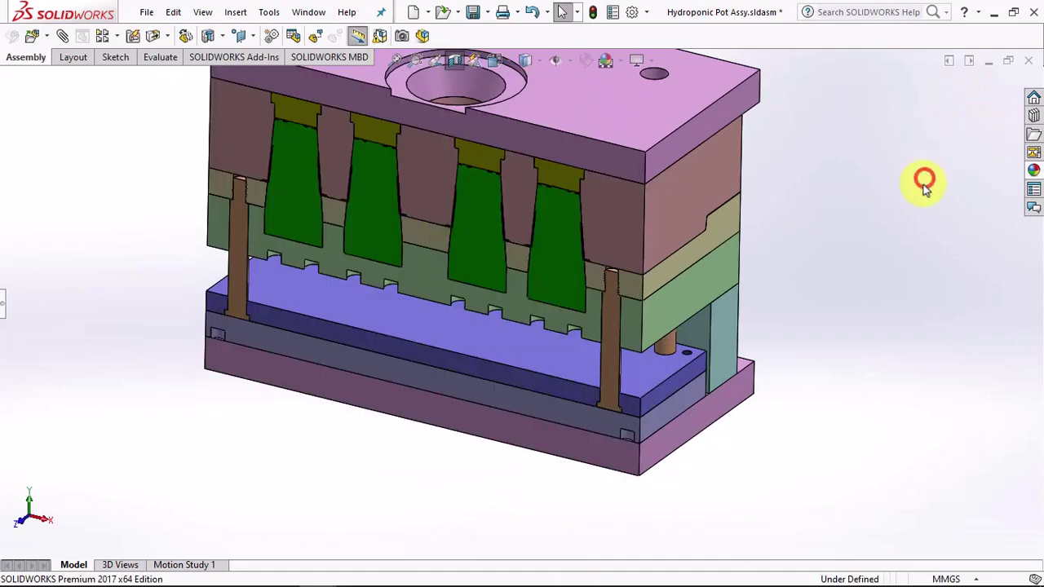
{"action": "scroll", "coordinate": [626, 287], "scroll_direction": "down", "scroll_amount": 3}
{"action": "scroll", "coordinate": [620, 278], "scroll_direction": "down", "scroll_amount": 2}
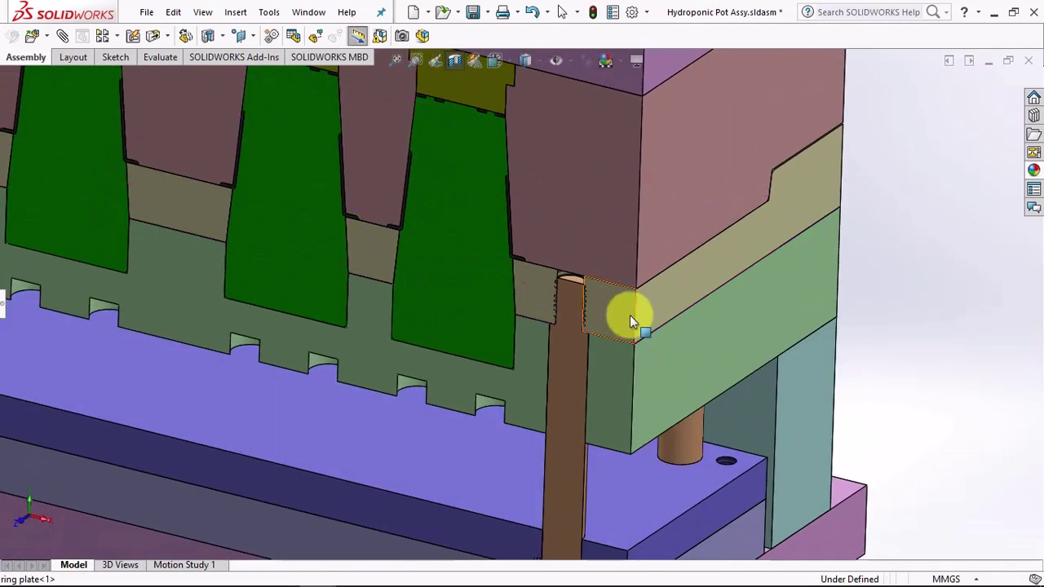
{"action": "scroll", "coordinate": [653, 302], "scroll_direction": "up", "scroll_amount": 5}
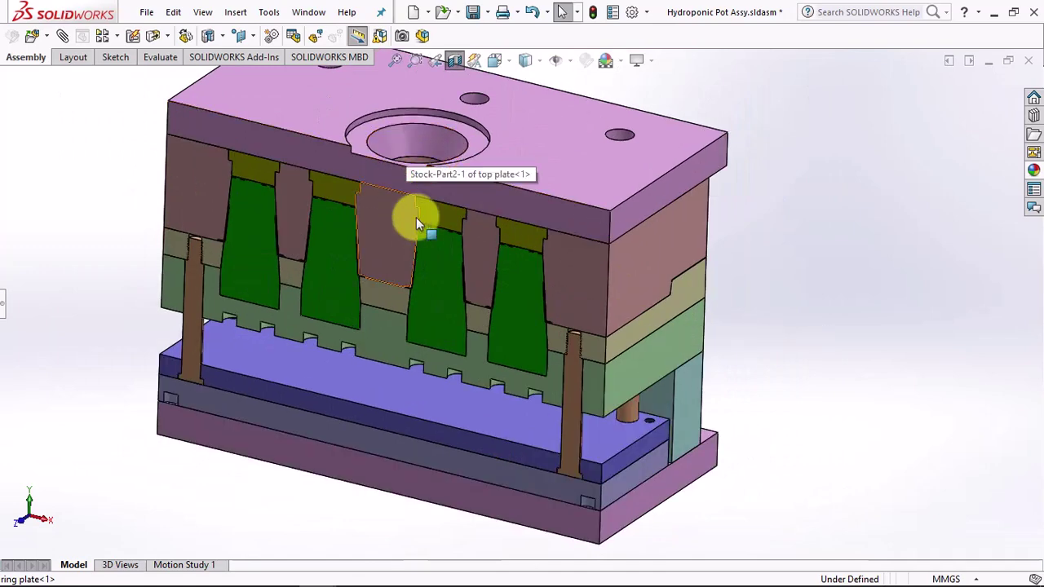
{"action": "left_click", "coordinate": [454, 59]}
Step: Create a section cut through the sprue and runner
{"action": "left_click", "coordinate": [454, 60]}
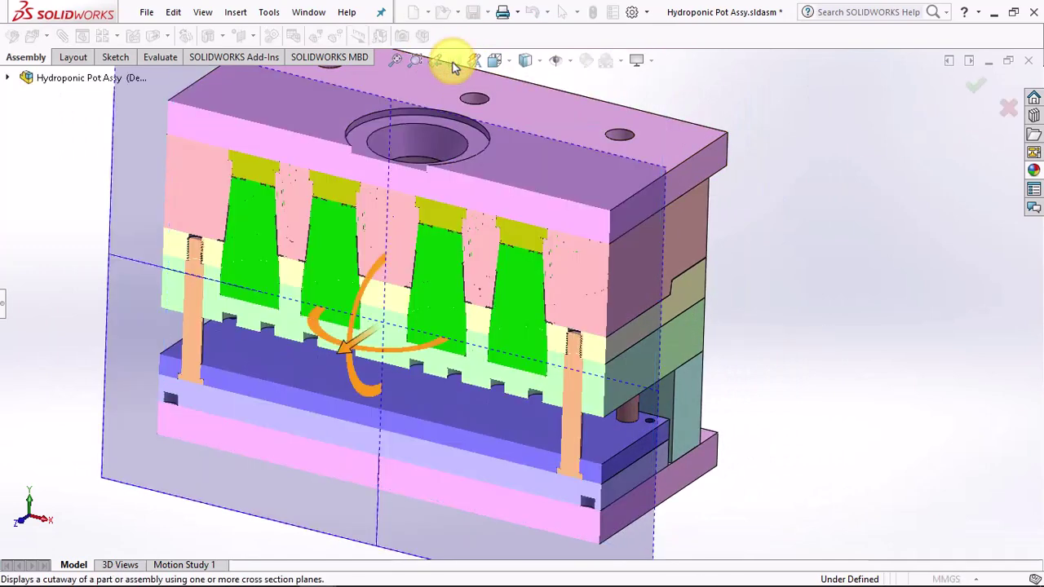
{"action": "left_click_drag", "start_coordinate": [357, 329], "coordinate": [382, 336]}
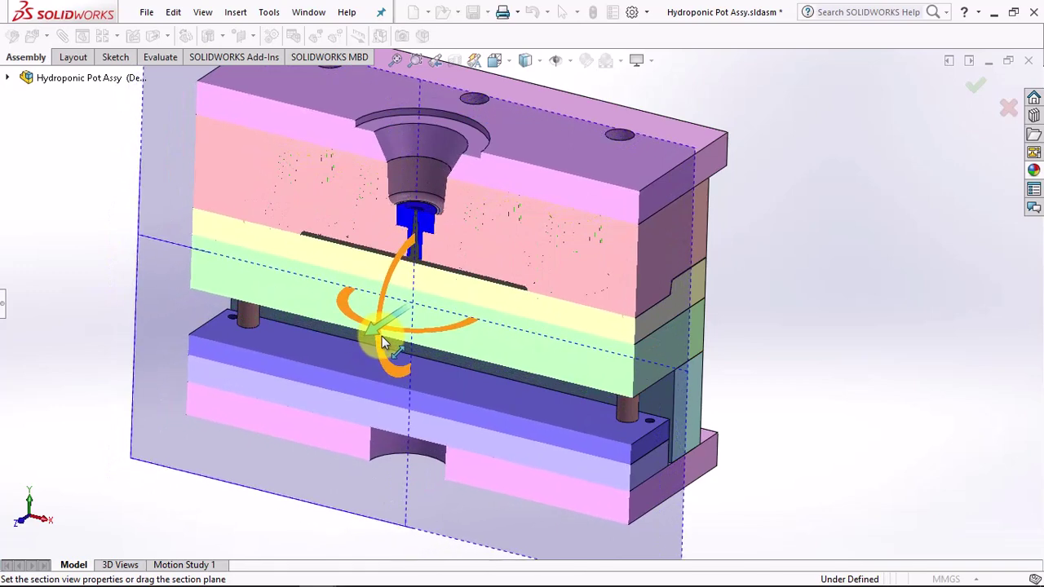
{"action": "left_click", "coordinate": [976, 85]}
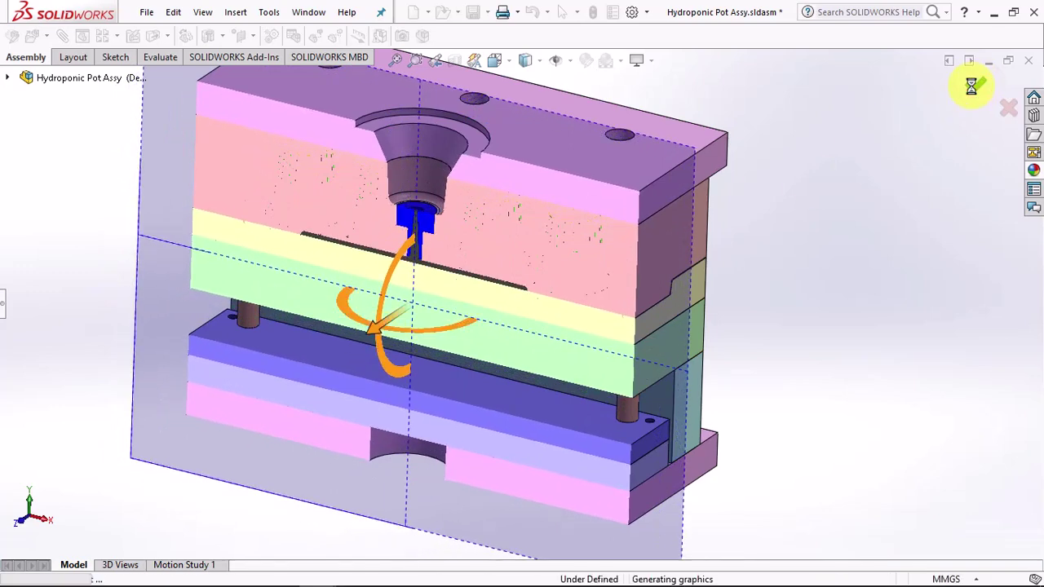
Step: Hide one mould plate to reveal the green pots, then zoom to fit
{"action": "middle_click_drag", "start_coordinate": [888, 214], "coordinate": [839, 156]}
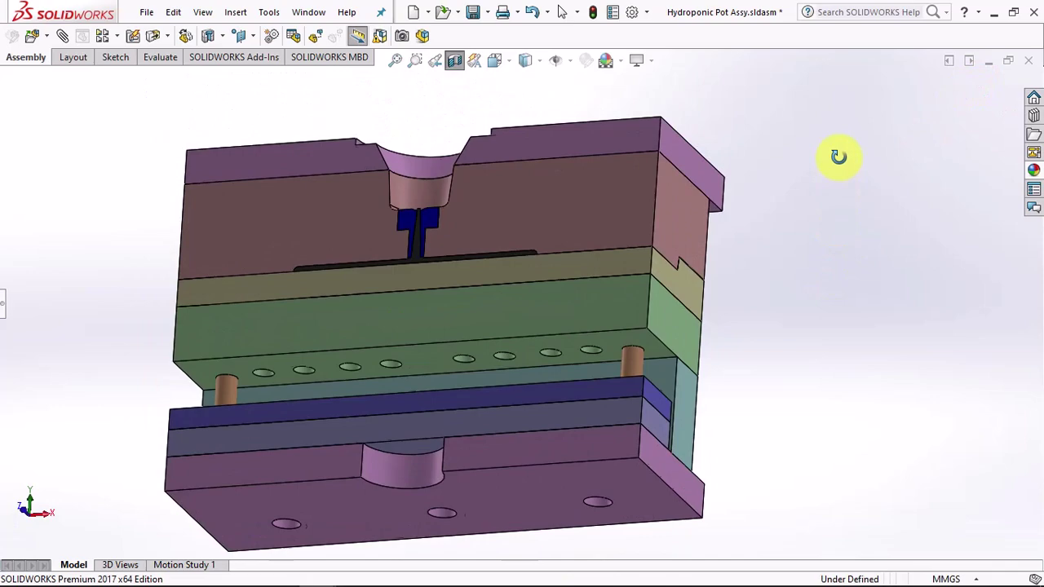
{"action": "left_click", "coordinate": [674, 278]}
{"action": "left_click", "coordinate": [811, 189]}
{"action": "scroll", "coordinate": [485, 287], "scroll_direction": "down", "scroll_amount": 3}
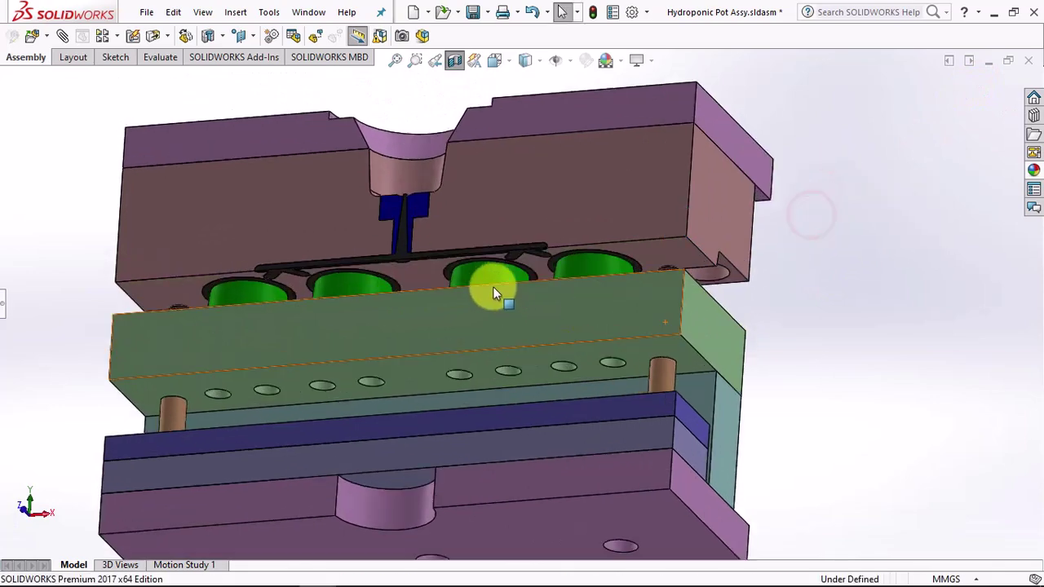
{"action": "mouse_move", "coordinate": [484, 286]}
{"action": "middle_mouse_down"}
{"action": "mouse_move", "coordinate": [538, 302]}
{"action": "mouse_move", "coordinate": [478, 296]}
{"action": "mouse_move", "coordinate": [544, 266]}
{"action": "mouse_move", "coordinate": [551, 332]}
{"action": "mouse_move", "coordinate": [522, 357]}
{"action": "mouse_move", "coordinate": [534, 303]}
{"action": "mouse_move", "coordinate": [555, 302]}
{"action": "middle_mouse_up"}
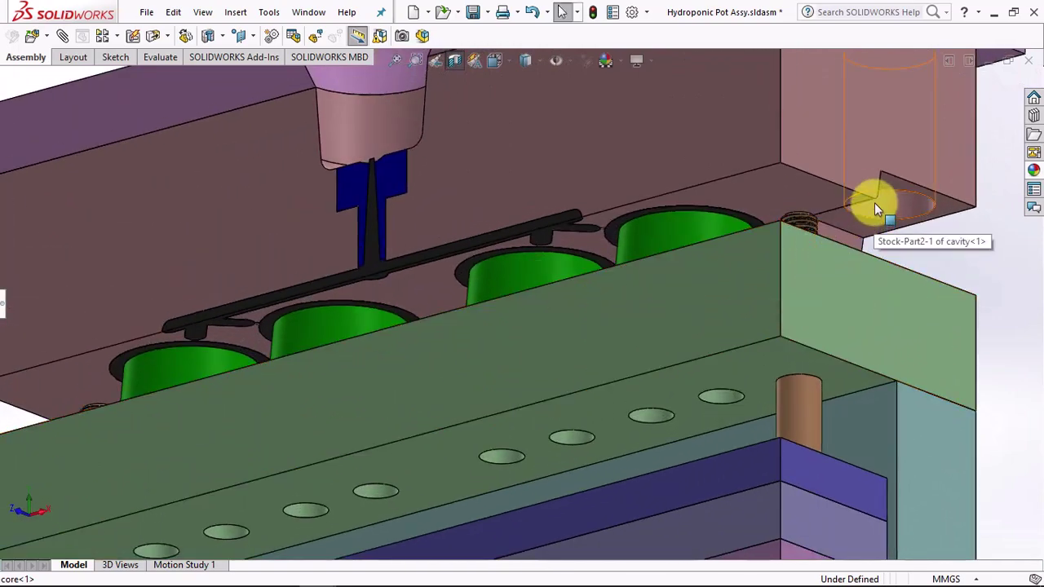
{"action": "key", "text": "f"}
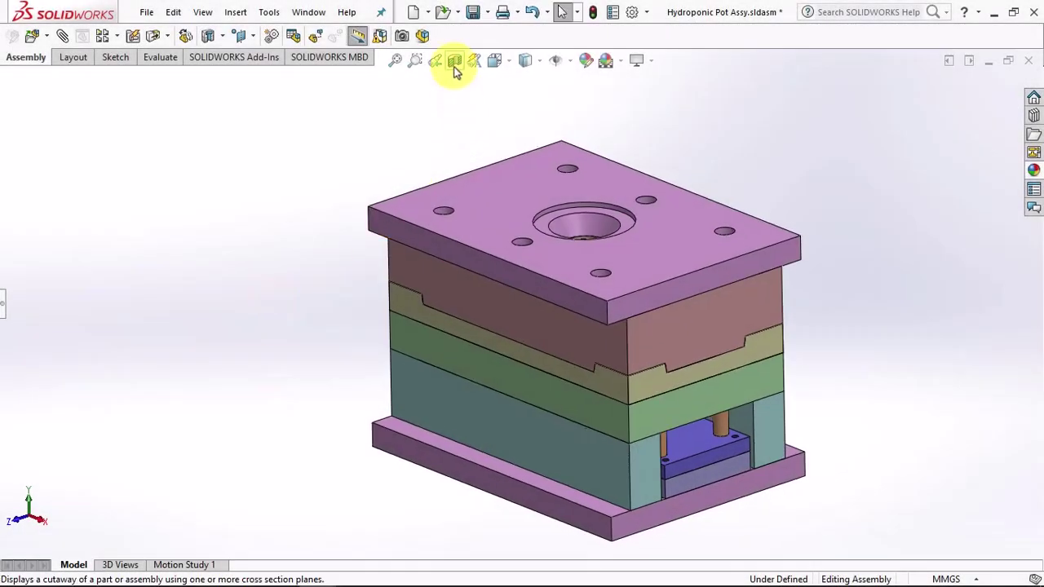
Step: Section Hydroponic Pot Assy with a vertical lengthwise cut showing the four green cores and guide pins
{"action": "left_click", "coordinate": [455, 60]}
{"action": "left_click_drag", "start_coordinate": [535, 327], "coordinate": [499, 384]}
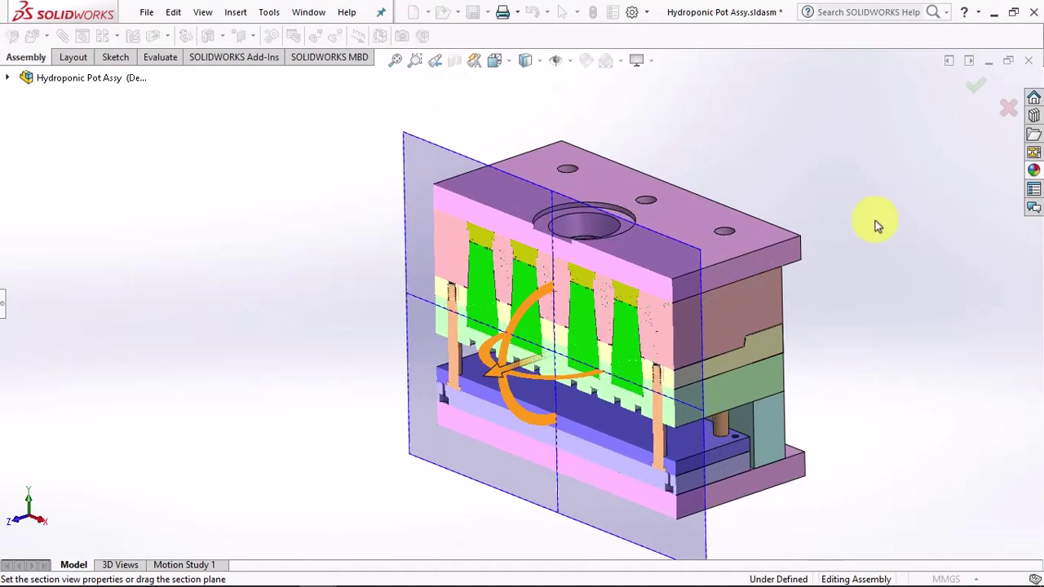
{"action": "left_click", "coordinate": [976, 82]}
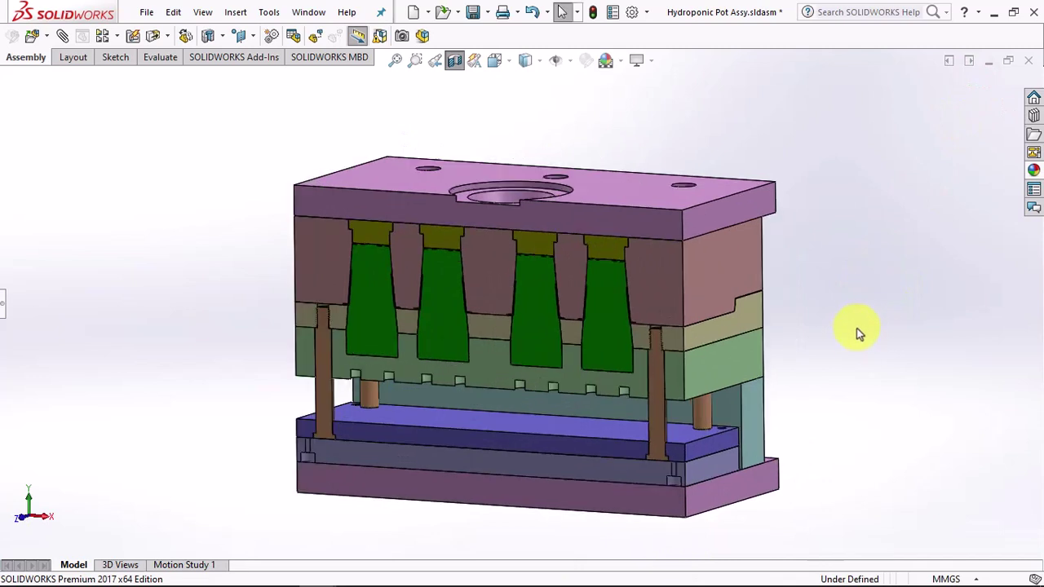
{"action": "middle_click_drag", "start_coordinate": [856, 328], "coordinate": [845, 326]}
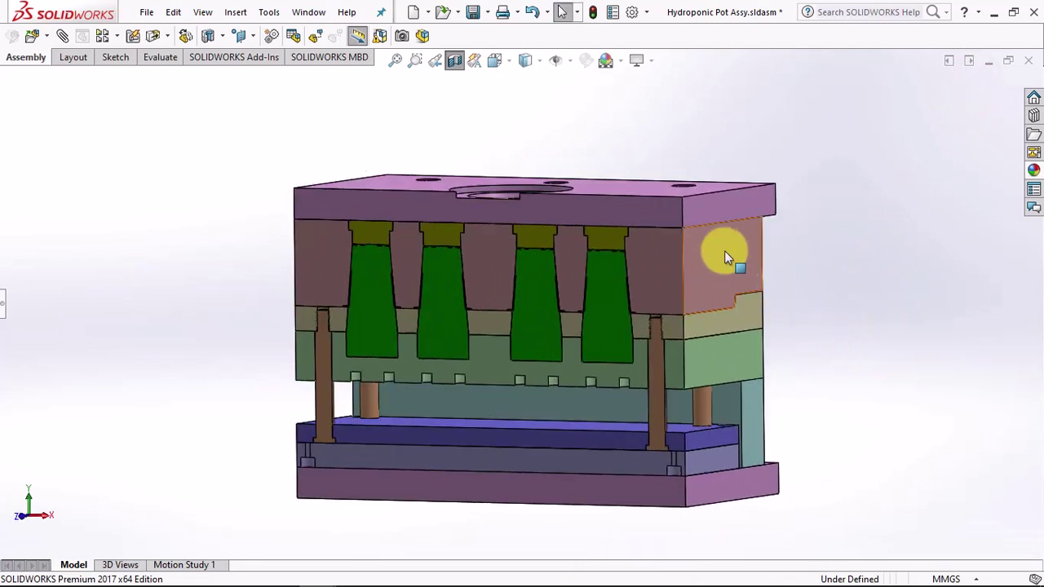
{"action": "middle_click_drag", "start_coordinate": [870, 250], "coordinate": [864, 290], "text": "ctrl"}
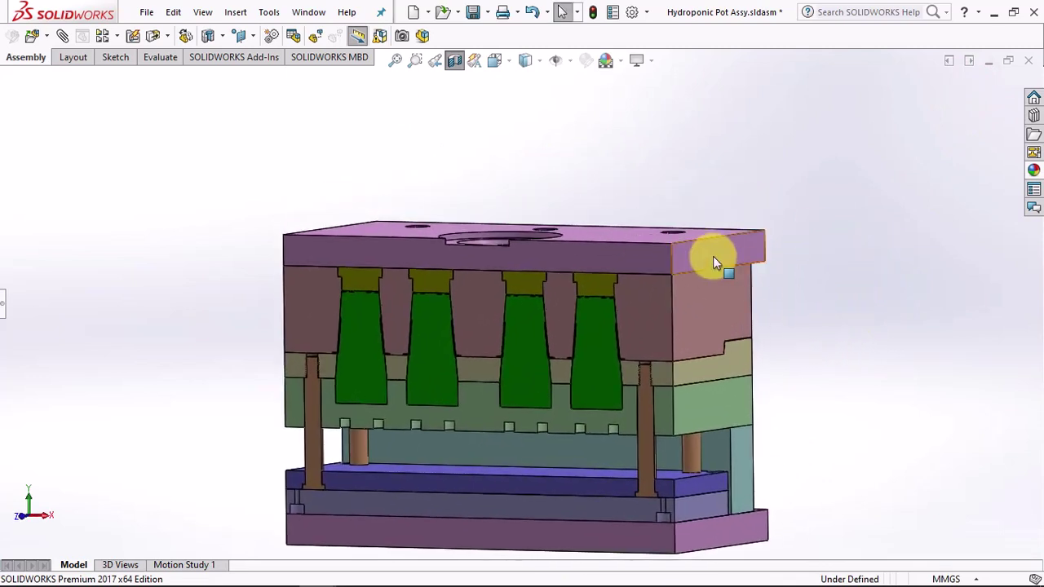
Step: Lift the top plate, then the middle plates and cores, upward away from the mould
{"action": "left_click", "coordinate": [714, 257]}
{"action": "left_click_drag", "start_coordinate": [714, 250], "coordinate": [714, 148]}
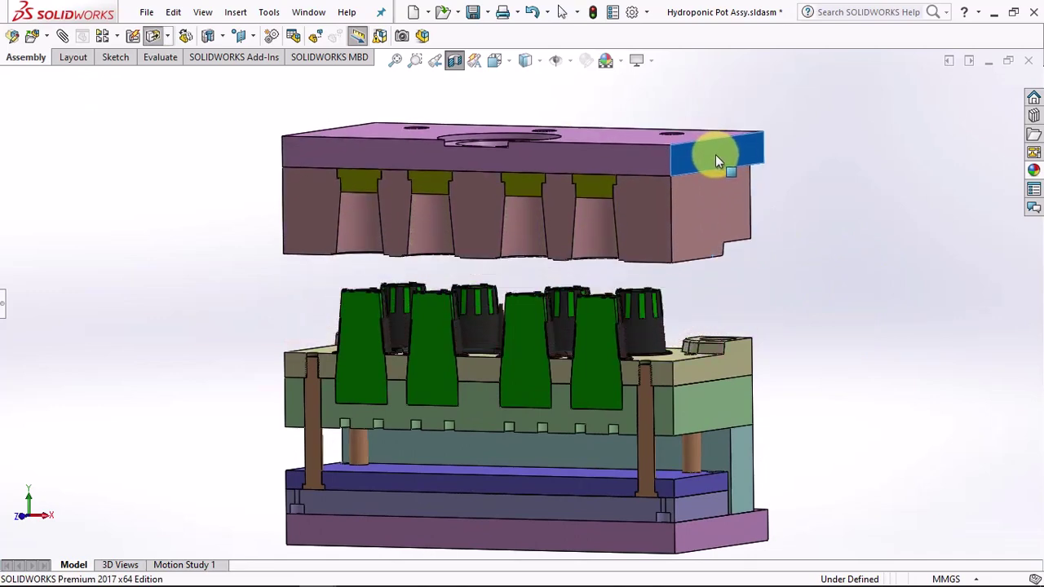
{"action": "mouse_move", "coordinate": [787, 253]}
{"action": "middle_mouse_down"}
{"action": "mouse_move", "coordinate": [824, 263]}
{"action": "mouse_move", "coordinate": [805, 204]}
{"action": "mouse_move", "coordinate": [779, 343]}
{"action": "middle_mouse_up"}
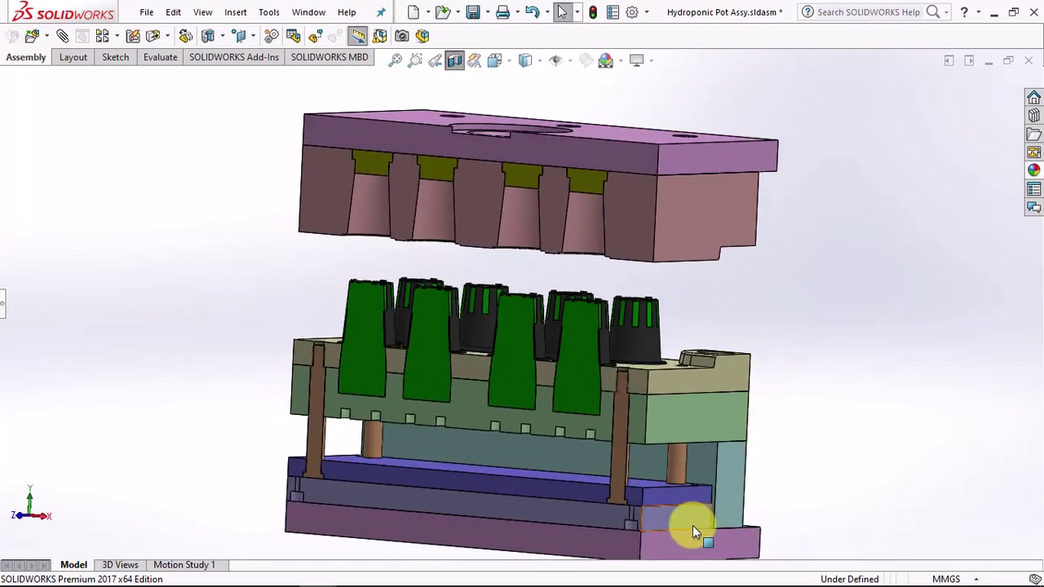
{"action": "left_click_drag", "start_coordinate": [692, 526], "coordinate": [690, 477]}
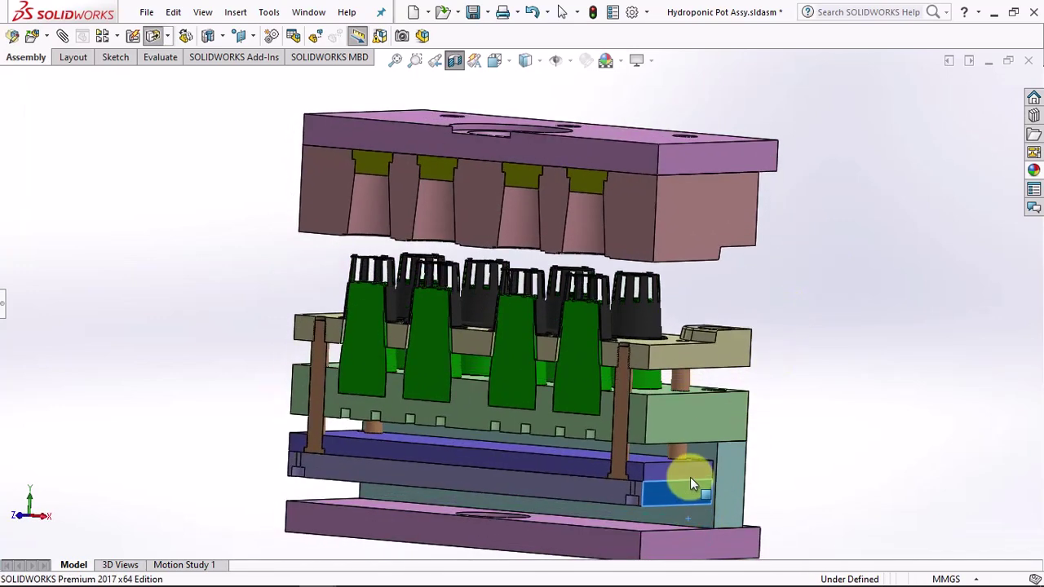
Step: View the opened mould from the Front view and shift the lower plates down slightly
{"action": "left_click", "coordinate": [814, 365]}
{"action": "mouse_move", "coordinate": [821, 331]}
{"action": "middle_mouse_down"}
{"action": "mouse_move", "coordinate": [839, 312]}
{"action": "mouse_move", "coordinate": [796, 372]}
{"action": "middle_mouse_up"}
{"action": "scroll", "coordinate": [792, 363], "scroll_direction": "down", "scroll_amount": 2}
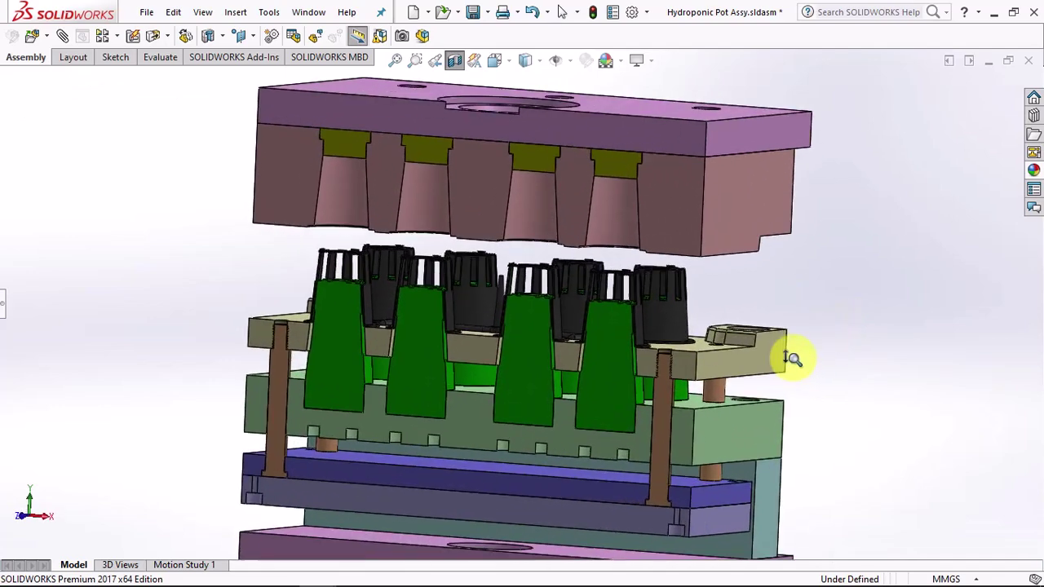
{"action": "scroll", "coordinate": [799, 334], "scroll_direction": "down", "scroll_amount": 3}
{"action": "scroll", "coordinate": [812, 371], "scroll_direction": "down", "scroll_amount": 2}
{"action": "middle_click_drag", "start_coordinate": [828, 377], "coordinate": [777, 432]}
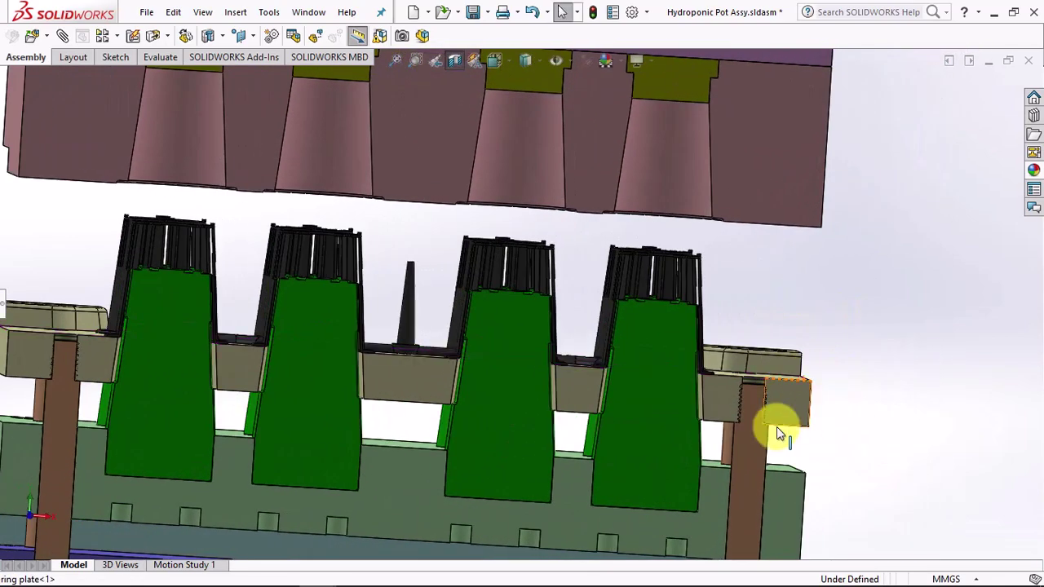
{"action": "scroll", "coordinate": [885, 405], "scroll_direction": "down", "scroll_amount": 2}
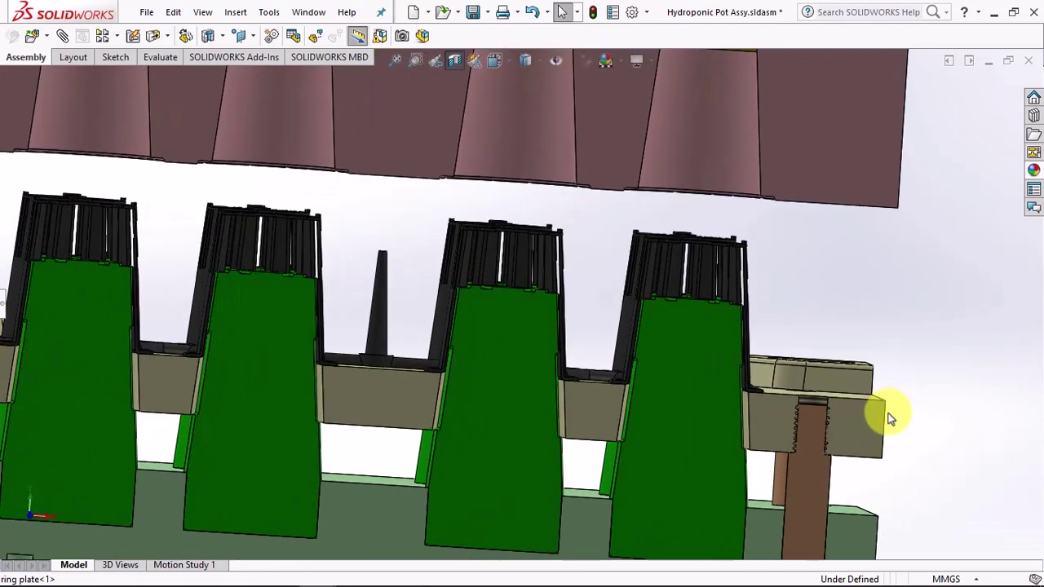
{"action": "key", "text": "ctrl+1"}
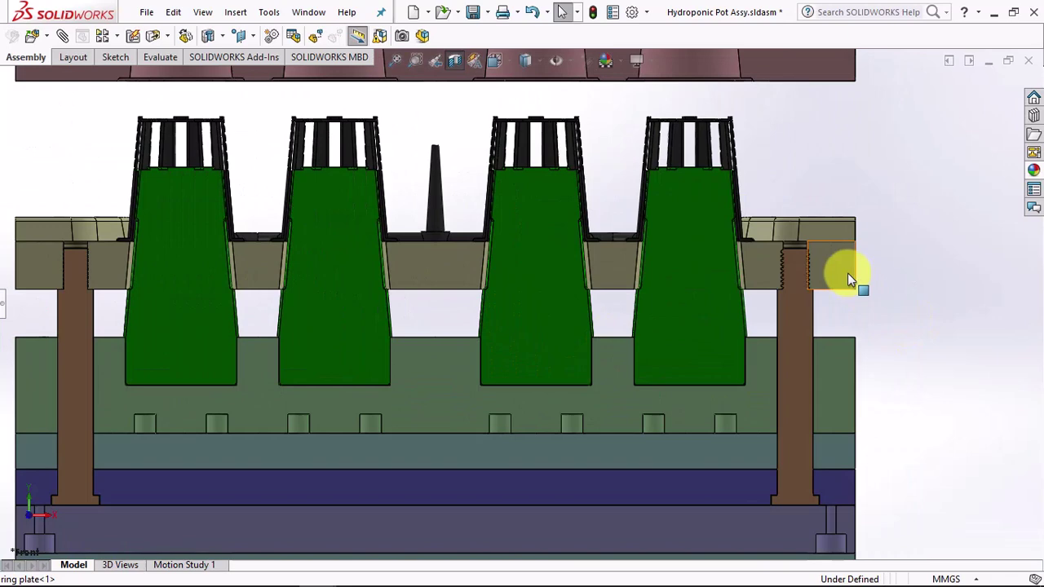
{"action": "mouse_move", "coordinate": [848, 274]}
{"action": "left_mouse_down"}
{"action": "mouse_move", "coordinate": [844, 285]}
{"action": "mouse_move", "coordinate": [846, 269]}
{"action": "left_mouse_up"}
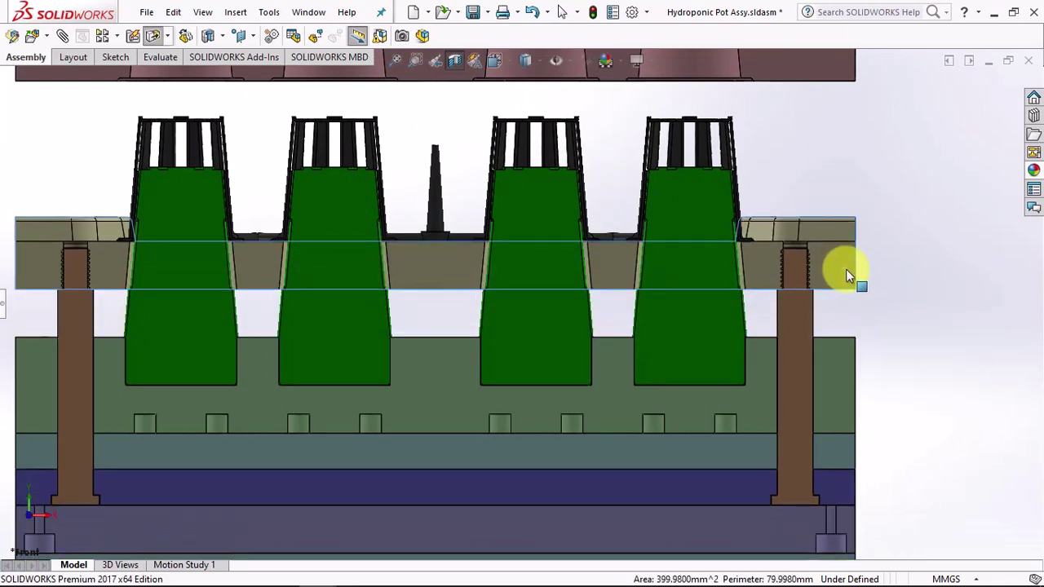
Step: Pull the plates down away from the pots and slide the ring plate with the pots downward
{"action": "left_click", "coordinate": [699, 151]}
{"action": "left_click_drag", "start_coordinate": [702, 163], "coordinate": [700, 220]}
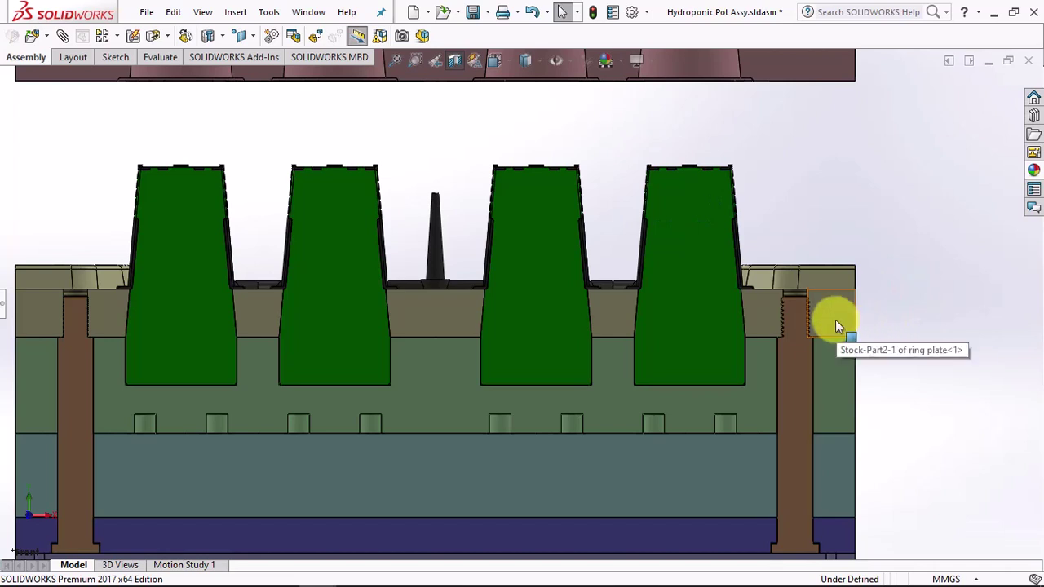
{"action": "mouse_move", "coordinate": [836, 320]}
{"action": "left_mouse_down"}
{"action": "mouse_move", "coordinate": [836, 297]}
{"action": "mouse_move", "coordinate": [841, 305]}
{"action": "left_mouse_up"}
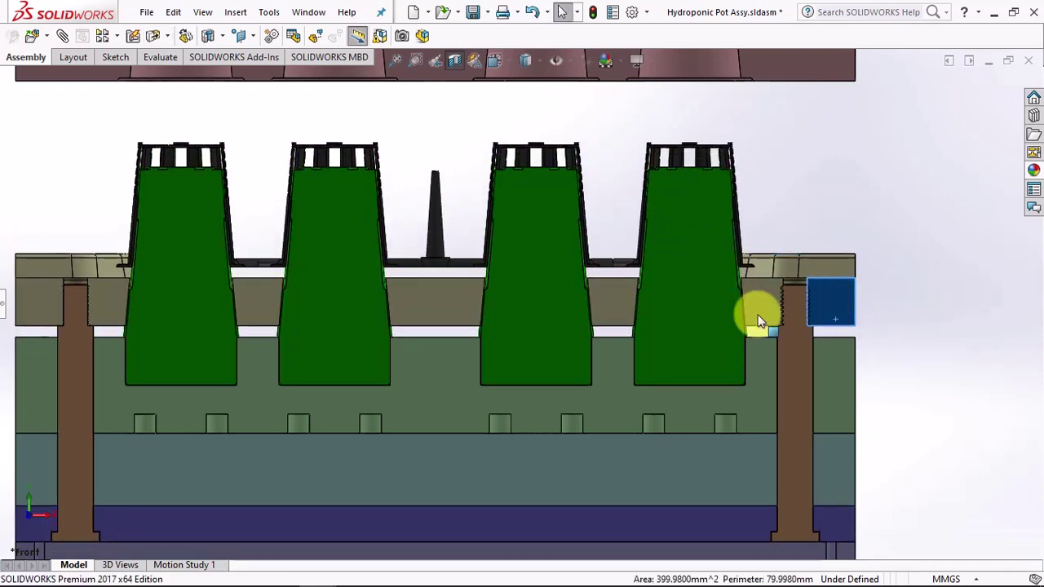
{"action": "scroll", "coordinate": [413, 269], "scroll_direction": "down", "scroll_amount": 1}
{"action": "scroll", "coordinate": [419, 258], "scroll_direction": "down", "scroll_amount": 1}
{"action": "scroll", "coordinate": [419, 259], "scroll_direction": "down", "scroll_amount": 2}
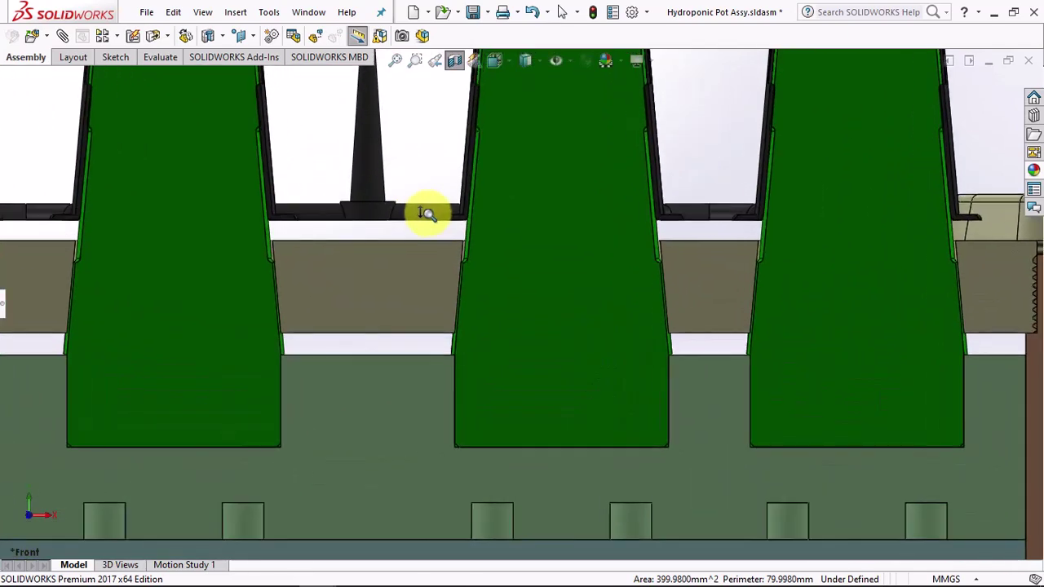
{"action": "scroll", "coordinate": [465, 252], "scroll_direction": "down", "scroll_amount": 1}
{"action": "scroll", "coordinate": [506, 259], "scroll_direction": "down", "scroll_amount": 1}
{"action": "left_click_drag", "start_coordinate": [512, 221], "coordinate": [500, 319]}
Step: Slide the ring plate up and down along the cores, then lift it to expose the pot slats
{"action": "left_click", "coordinate": [501, 320]}
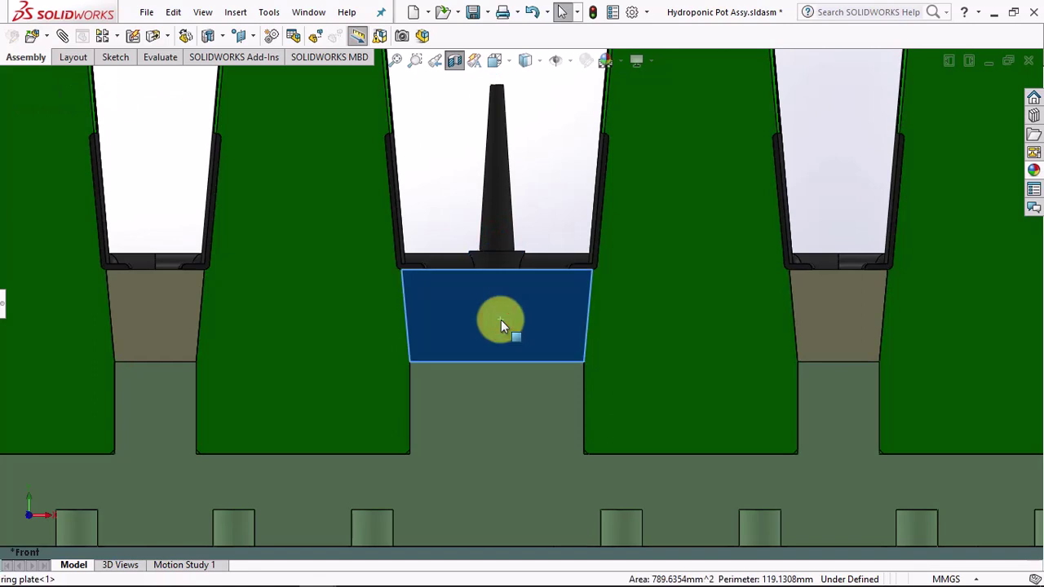
{"action": "left_click", "coordinate": [829, 338]}
{"action": "mouse_move", "coordinate": [831, 319]}
{"action": "left_mouse_down"}
{"action": "mouse_move", "coordinate": [833, 216]}
{"action": "mouse_move", "coordinate": [755, 212]}
{"action": "left_mouse_up"}
{"action": "mouse_move", "coordinate": [538, 171]}
{"action": "left_mouse_down"}
{"action": "mouse_move", "coordinate": [540, 273]}
{"action": "mouse_move", "coordinate": [756, 334]}
{"action": "mouse_move", "coordinate": [840, 338]}
{"action": "left_mouse_up"}
{"action": "scroll", "coordinate": [815, 244], "scroll_direction": "up", "scroll_amount": 2}
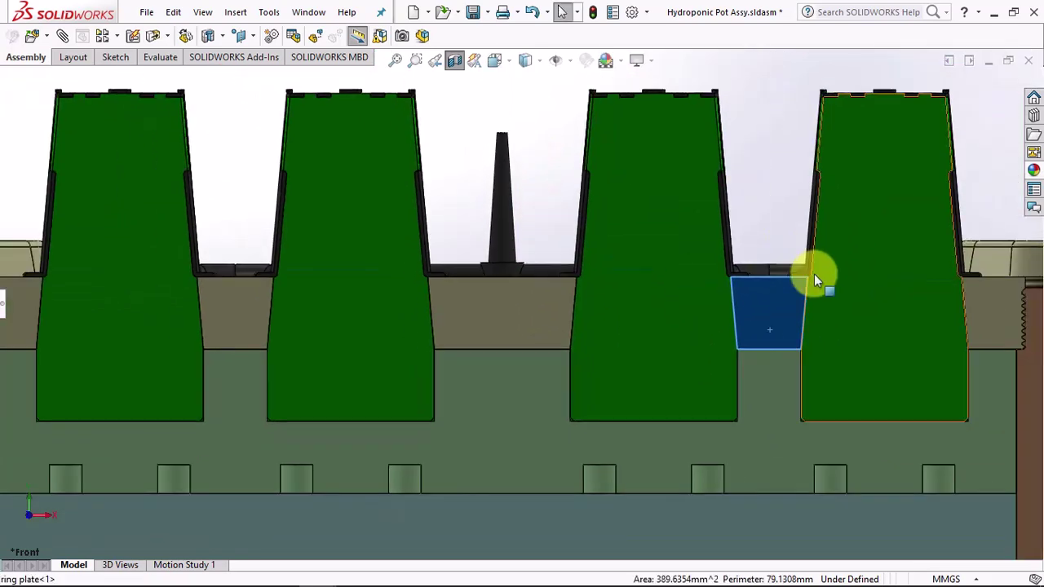
{"action": "scroll", "coordinate": [783, 326], "scroll_direction": "up", "scroll_amount": 2}
{"action": "scroll", "coordinate": [757, 383], "scroll_direction": "up", "scroll_amount": 1}
{"action": "mouse_move", "coordinate": [755, 395]}
{"action": "left_mouse_down"}
{"action": "mouse_move", "coordinate": [754, 299]}
{"action": "mouse_move", "coordinate": [727, 390]}
{"action": "left_mouse_up"}
Step: Test the return plate's upward travel from below, then view the mould from the front-top
{"action": "scroll", "coordinate": [727, 408], "scroll_direction": "up", "scroll_amount": 2}
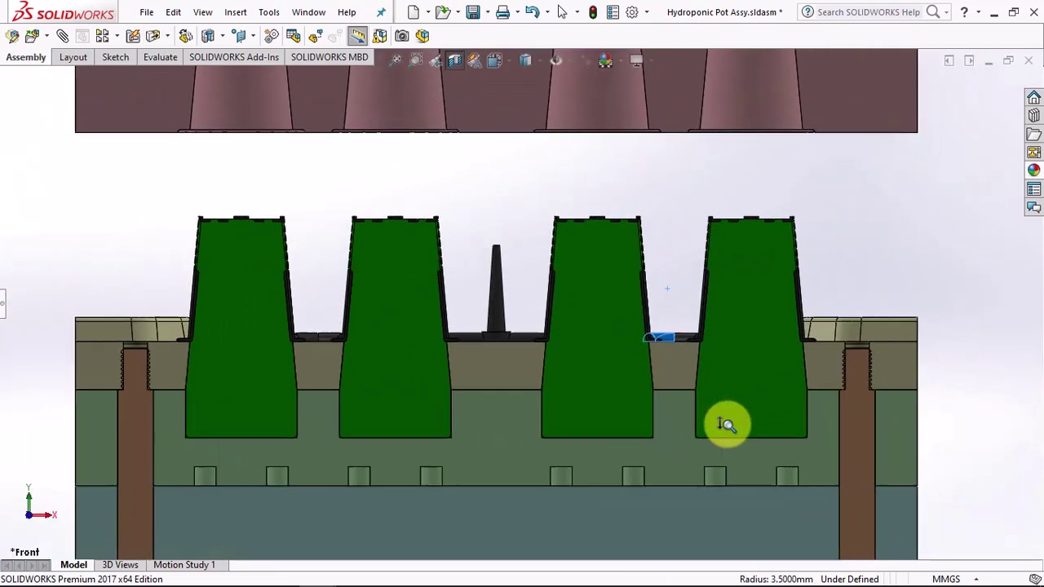
{"action": "scroll", "coordinate": [729, 432], "scroll_direction": "up", "scroll_amount": 1}
{"action": "scroll", "coordinate": [730, 367], "scroll_direction": "up", "scroll_amount": 1}
{"action": "scroll", "coordinate": [734, 302], "scroll_direction": "up", "scroll_amount": 1}
{"action": "mouse_move", "coordinate": [738, 290]}
{"action": "middle_mouse_down"}
{"action": "mouse_move", "coordinate": [699, 327]}
{"action": "mouse_move", "coordinate": [699, 280]}
{"action": "mouse_move", "coordinate": [641, 350]}
{"action": "mouse_move", "coordinate": [486, 469]}
{"action": "middle_mouse_up"}
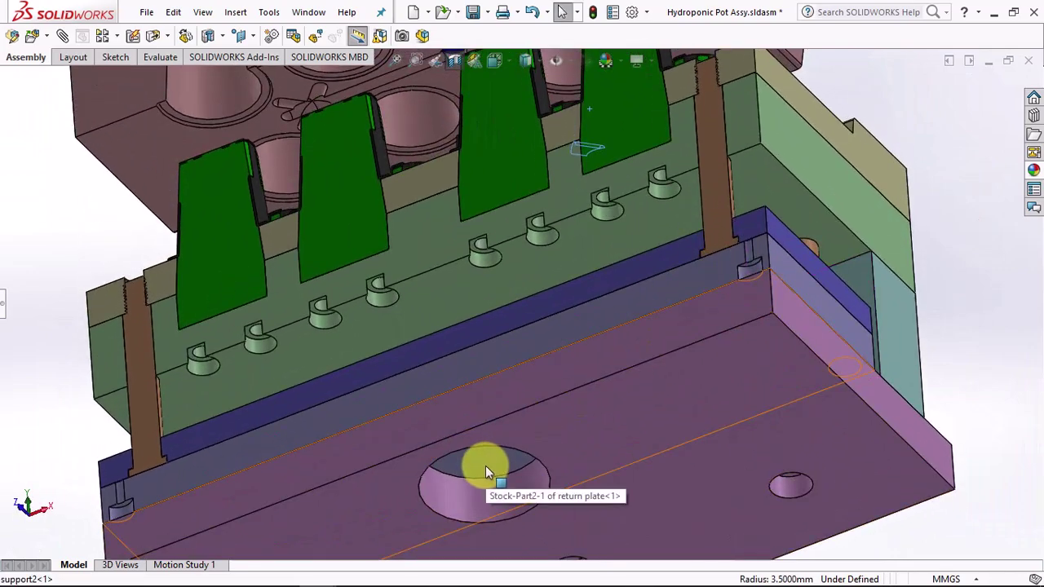
{"action": "mouse_move", "coordinate": [486, 472]}
{"action": "left_mouse_down"}
{"action": "mouse_move", "coordinate": [485, 390]}
{"action": "mouse_move", "coordinate": [480, 436]}
{"action": "mouse_move", "coordinate": [483, 406]}
{"action": "left_mouse_up"}
{"action": "left_click", "coordinate": [981, 286]}
{"action": "scroll", "coordinate": [867, 228], "scroll_direction": "up", "scroll_amount": 2}
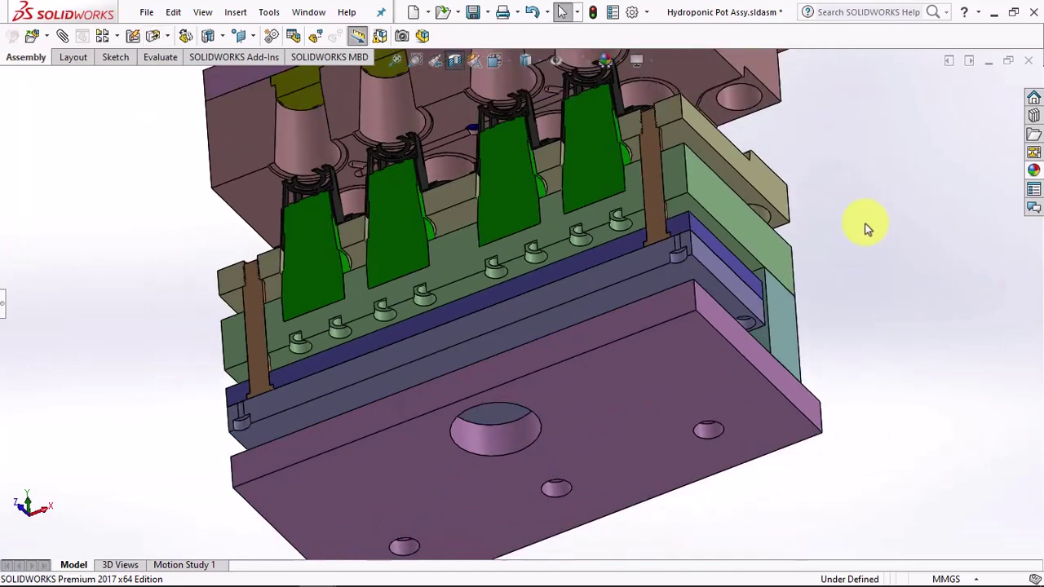
{"action": "middle_click_drag", "start_coordinate": [867, 229], "coordinate": [867, 358]}
{"action": "middle_click_drag", "start_coordinate": [845, 302], "coordinate": [858, 305]}
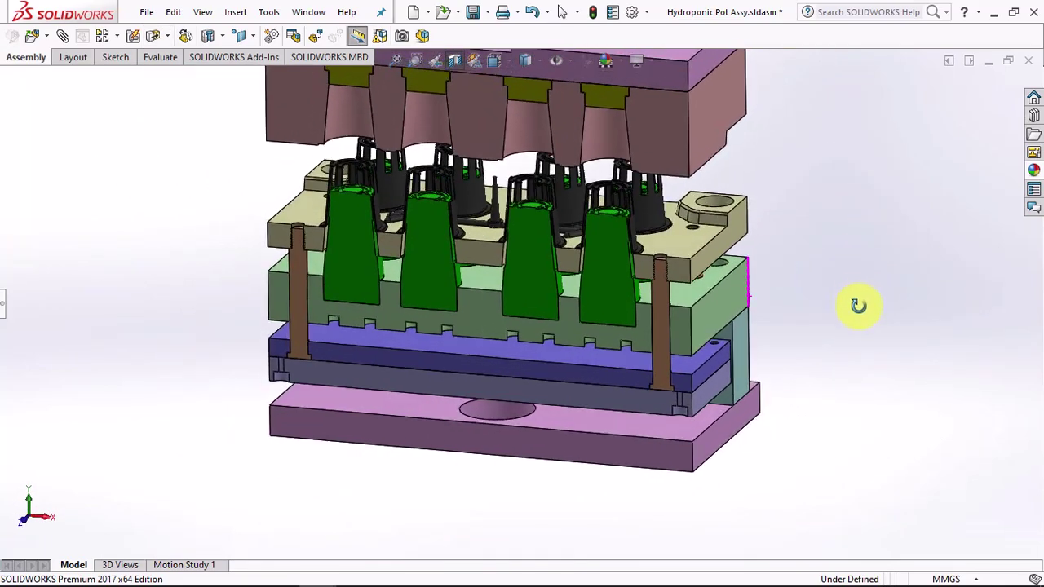
Step: Lower the upper mould plate back onto the cores to close the mould
{"action": "scroll", "coordinate": [834, 261], "scroll_direction": "down", "scroll_amount": 2}
{"action": "middle_click_drag", "start_coordinate": [835, 226], "coordinate": [881, 263]}
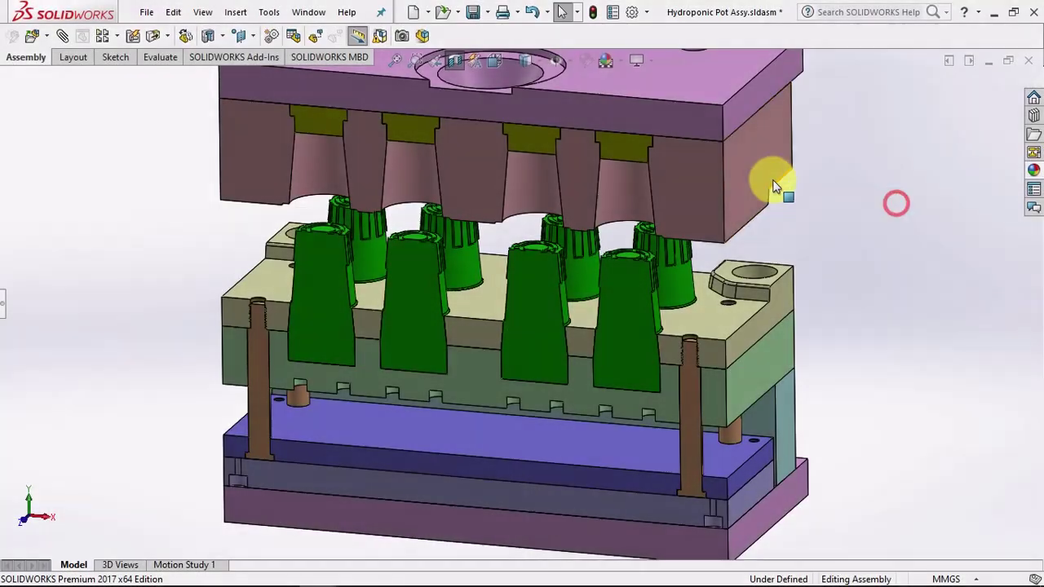
{"action": "left_click_drag", "start_coordinate": [763, 184], "coordinate": [763, 277]}
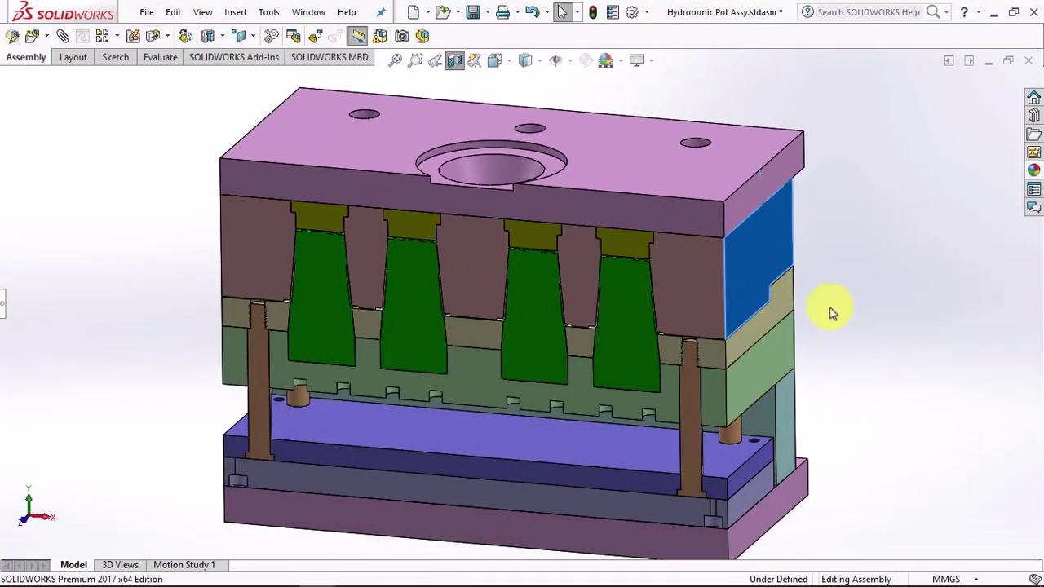
{"action": "left_click", "coordinate": [860, 285]}
Step: Turn the section cut off to show the whole mould, re-apply it, then start a new cut
{"action": "left_click", "coordinate": [454, 60]}
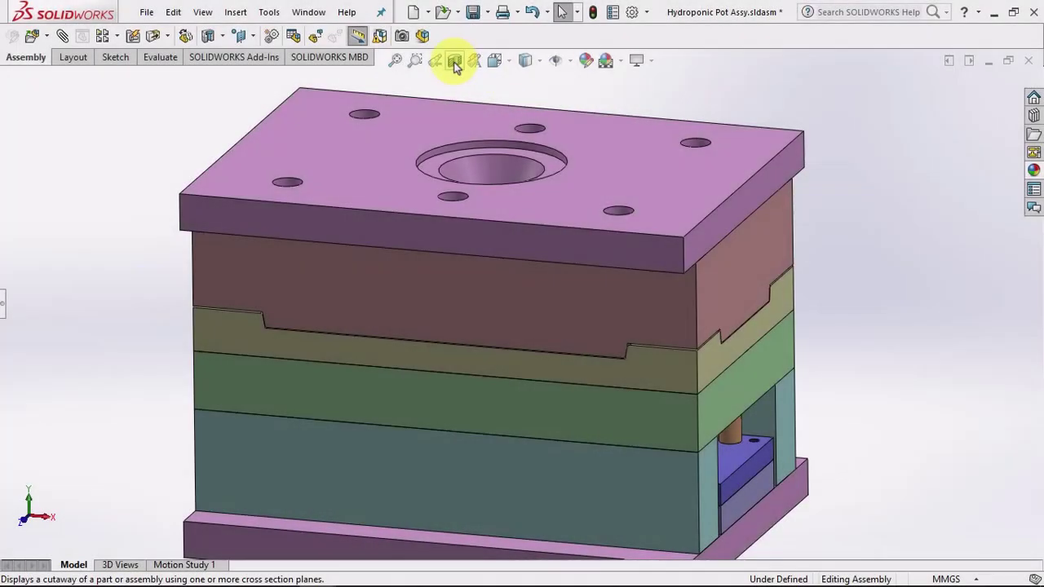
{"action": "left_click", "coordinate": [456, 60]}
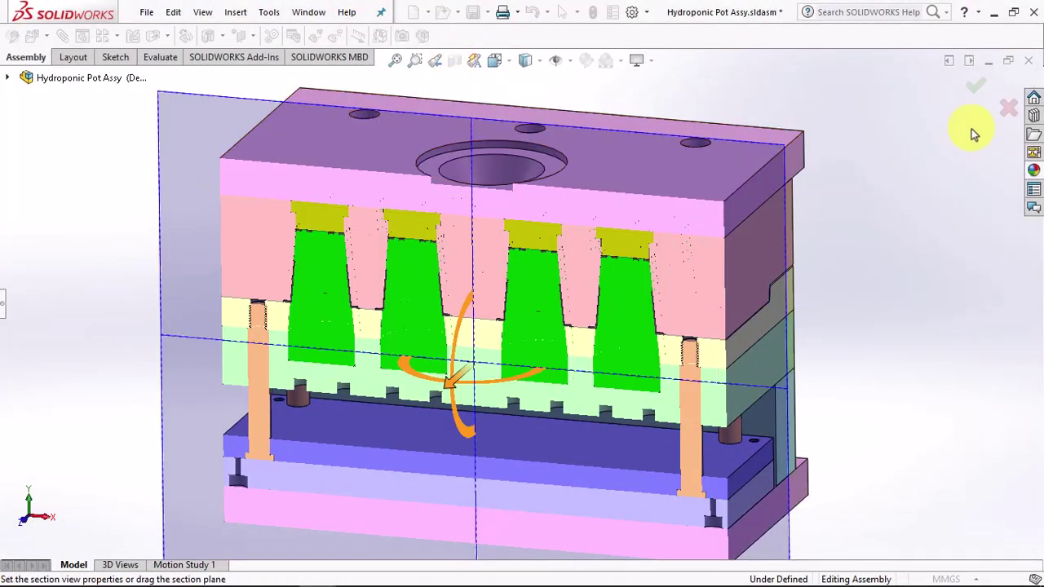
{"action": "left_click", "coordinate": [949, 252]}
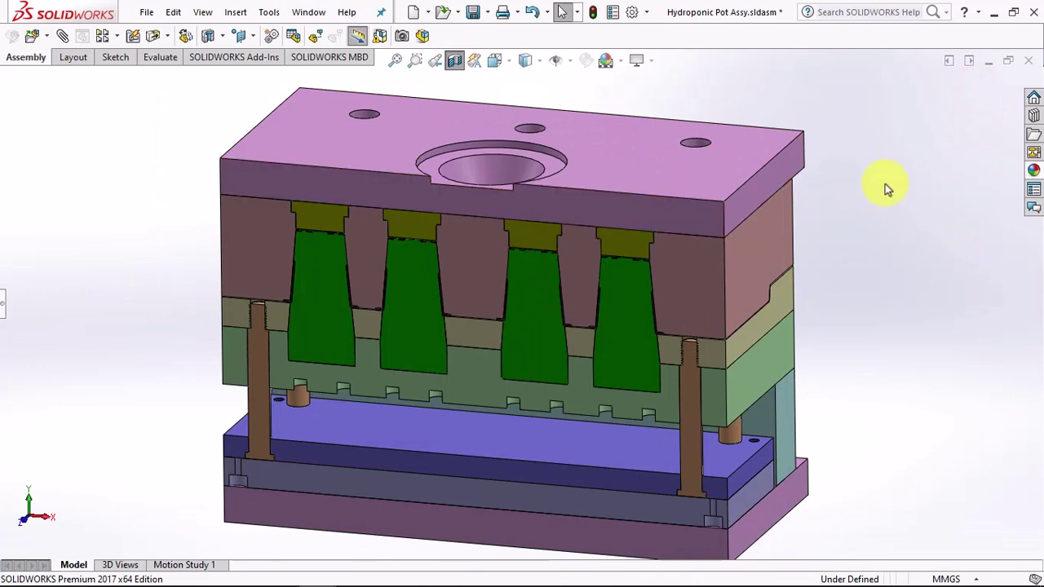
{"action": "left_click", "coordinate": [455, 63]}
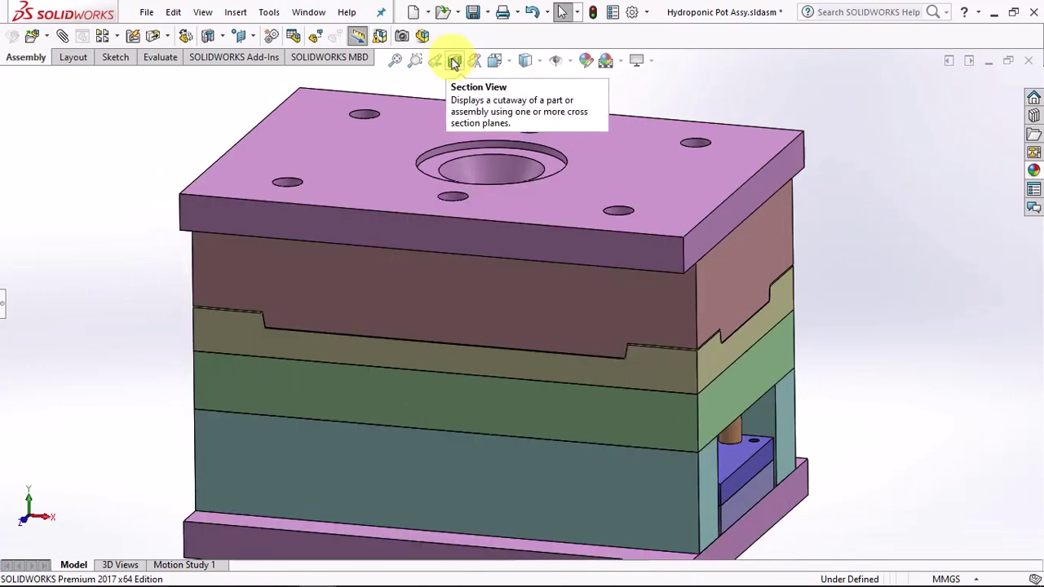
{"action": "left_click", "coordinate": [455, 64]}
Step: Move the section plane to cut through the sprue and make the ring plate transparent
{"action": "left_click_drag", "start_coordinate": [453, 390], "coordinate": [463, 374]}
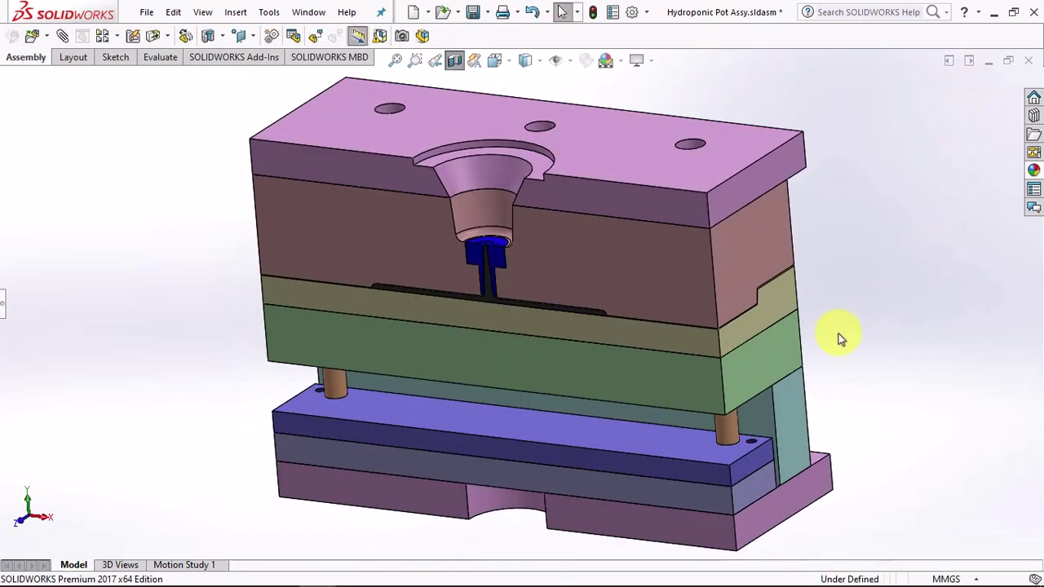
{"action": "middle_click_drag", "start_coordinate": [840, 334], "coordinate": [842, 227]}
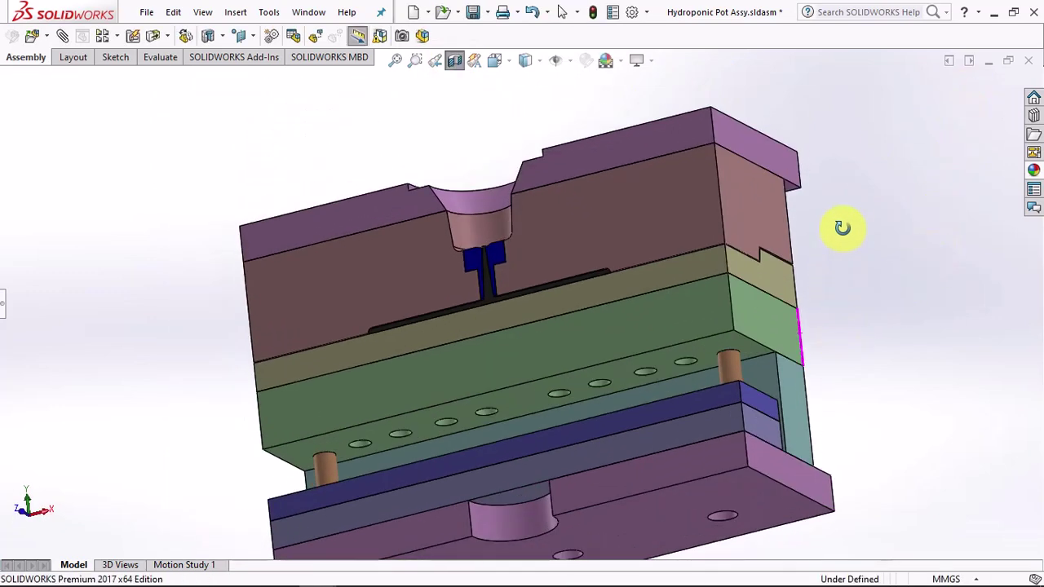
{"action": "right_click", "coordinate": [783, 275]}
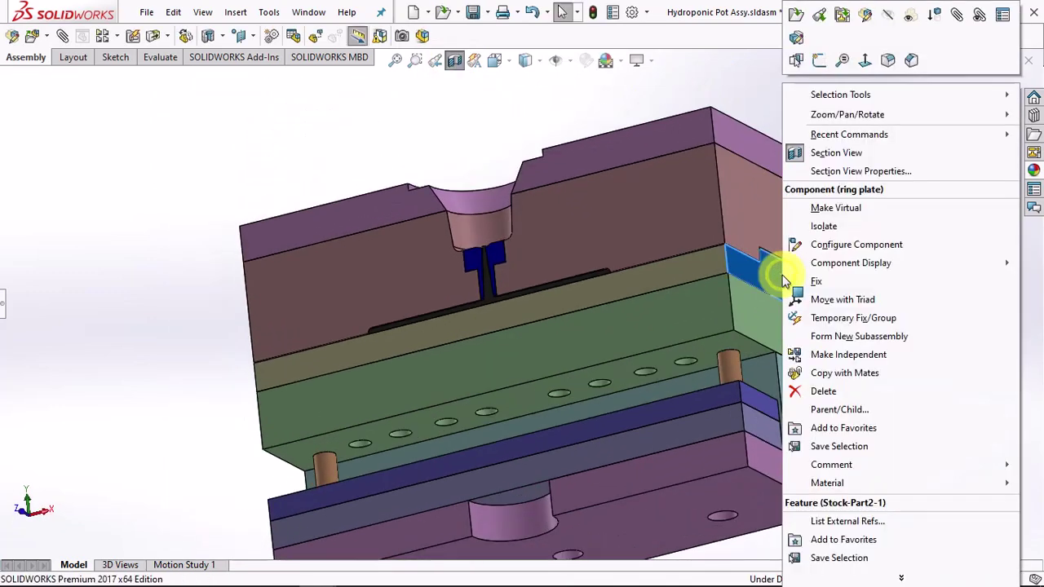
{"action": "left_click", "coordinate": [907, 22]}
Step: Make the core plate transparent too, revealing the four green pot cores
{"action": "scroll", "coordinate": [637, 291], "scroll_direction": "down", "scroll_amount": 5}
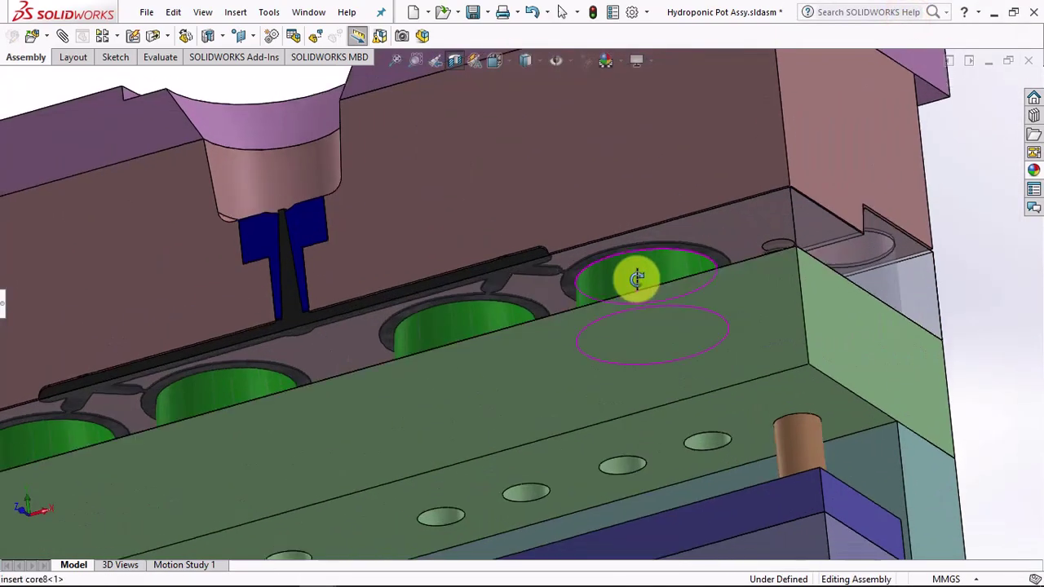
{"action": "mouse_move", "coordinate": [637, 291]}
{"action": "middle_mouse_down"}
{"action": "mouse_move", "coordinate": [636, 366]}
{"action": "mouse_move", "coordinate": [634, 317]}
{"action": "middle_mouse_up"}
{"action": "scroll", "coordinate": [632, 335], "scroll_direction": "up", "scroll_amount": 2}
{"action": "scroll", "coordinate": [626, 343], "scroll_direction": "up", "scroll_amount": 2}
{"action": "scroll", "coordinate": [631, 311], "scroll_direction": "up", "scroll_amount": 3}
{"action": "left_click", "coordinate": [686, 324]}
{"action": "right_click", "coordinate": [686, 324]}
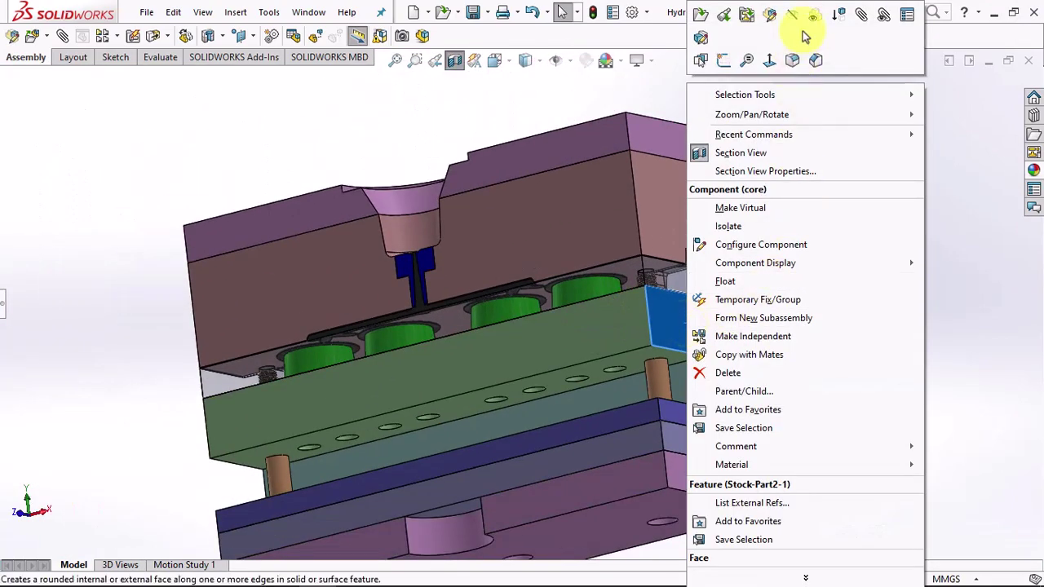
{"action": "left_click", "coordinate": [810, 14]}
{"action": "mouse_move", "coordinate": [872, 218]}
{"action": "middle_mouse_down"}
{"action": "mouse_move", "coordinate": [837, 273]}
{"action": "mouse_move", "coordinate": [841, 337]}
{"action": "middle_mouse_up"}
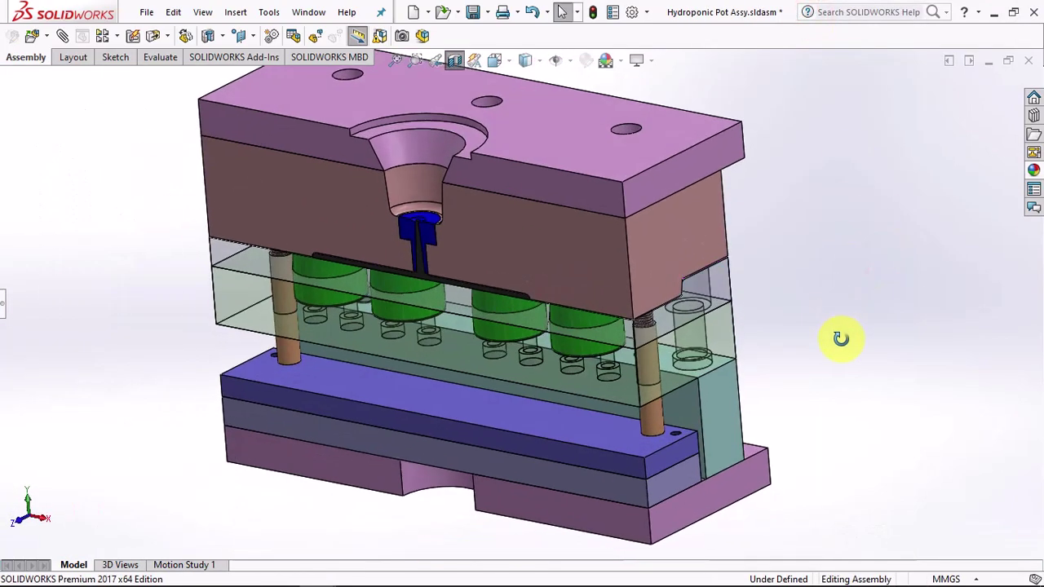
Step: Turn off the section cut and make the cavity plate transparent
{"action": "left_click", "coordinate": [455, 61]}
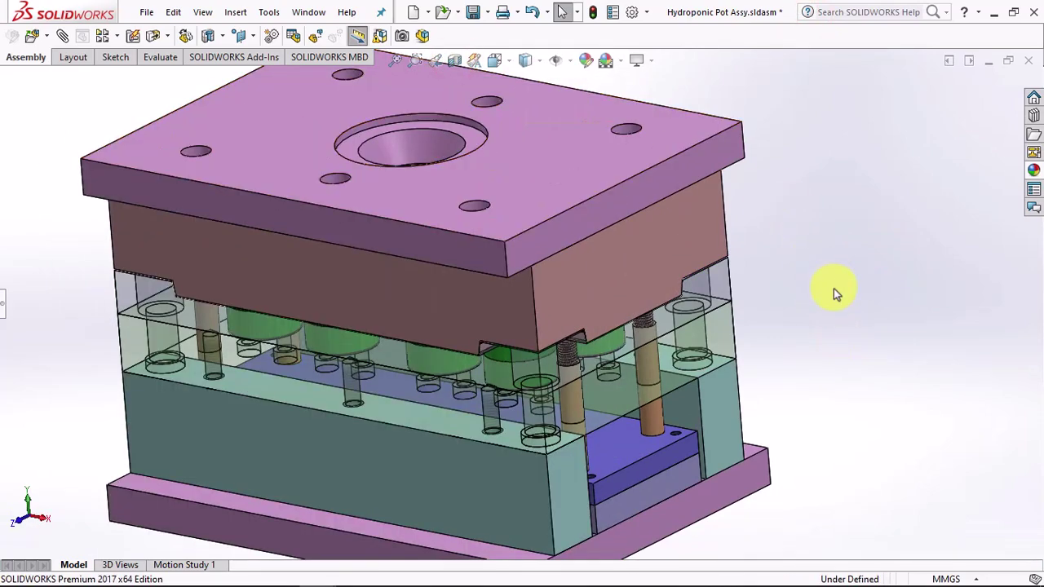
{"action": "mouse_move", "coordinate": [833, 288]}
{"action": "middle_mouse_down"}
{"action": "mouse_move", "coordinate": [827, 215]}
{"action": "mouse_move", "coordinate": [835, 275]}
{"action": "middle_mouse_up"}
{"action": "left_click", "coordinate": [687, 235]}
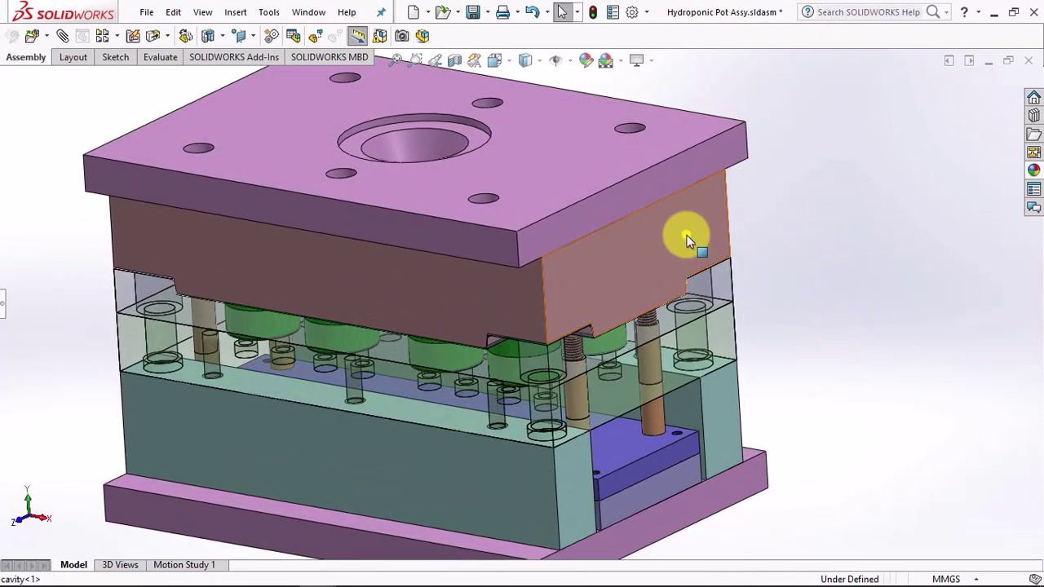
{"action": "right_click", "coordinate": [687, 235]}
{"action": "left_click", "coordinate": [813, 14]}
{"action": "mouse_move", "coordinate": [881, 225]}
{"action": "middle_mouse_down"}
{"action": "mouse_move", "coordinate": [834, 291]}
{"action": "mouse_move", "coordinate": [814, 299]}
{"action": "middle_mouse_up"}
{"action": "scroll", "coordinate": [742, 307], "scroll_direction": "up", "scroll_amount": 3}
{"action": "scroll", "coordinate": [641, 214], "scroll_direction": "down", "scroll_amount": 3}
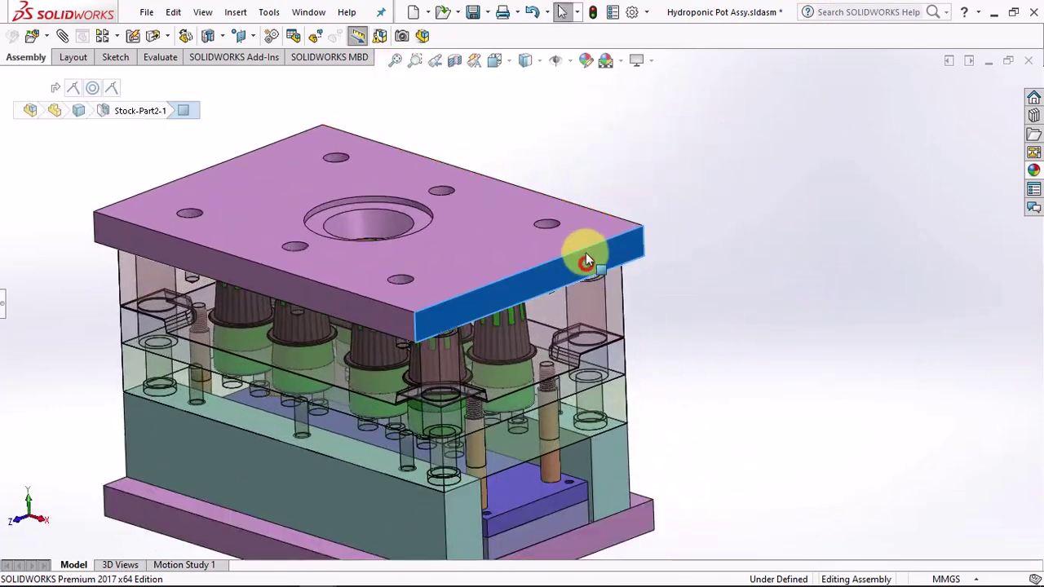
Step: Raise the top plates off the mould to open it and nudge the ejector plate
{"action": "left_click_drag", "start_coordinate": [586, 253], "coordinate": [577, 116]}
{"action": "mouse_move", "coordinate": [734, 253]}
{"action": "middle_mouse_down"}
{"action": "mouse_move", "coordinate": [745, 264]}
{"action": "mouse_move", "coordinate": [746, 203]}
{"action": "mouse_move", "coordinate": [712, 359]}
{"action": "middle_mouse_up"}
{"action": "left_click_drag", "start_coordinate": [547, 525], "coordinate": [540, 482]}
{"action": "mouse_move", "coordinate": [765, 331]}
{"action": "middle_mouse_down"}
{"action": "mouse_move", "coordinate": [756, 306]}
{"action": "mouse_move", "coordinate": [778, 294]}
{"action": "mouse_move", "coordinate": [748, 361]}
{"action": "mouse_move", "coordinate": [783, 387]}
{"action": "mouse_move", "coordinate": [764, 368]}
{"action": "mouse_move", "coordinate": [752, 378]}
{"action": "middle_mouse_up"}
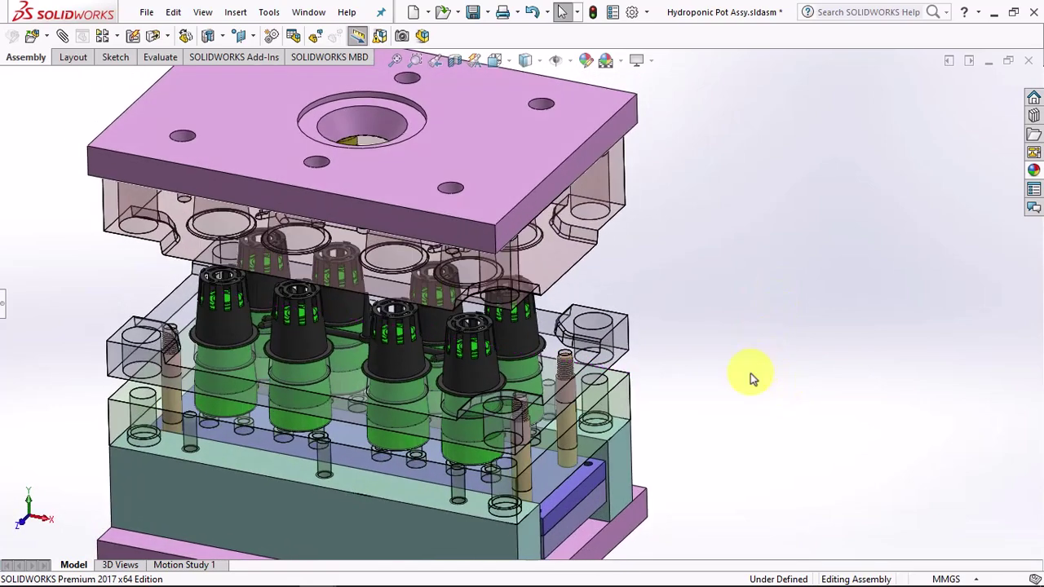
Step: Make the core, ring and cavity plates opaque again
{"action": "left_click", "coordinate": [618, 402]}
{"action": "left_click", "coordinate": [779, 318]}
{"action": "left_click", "coordinate": [751, 237]}
{"action": "left_click", "coordinate": [619, 347]}
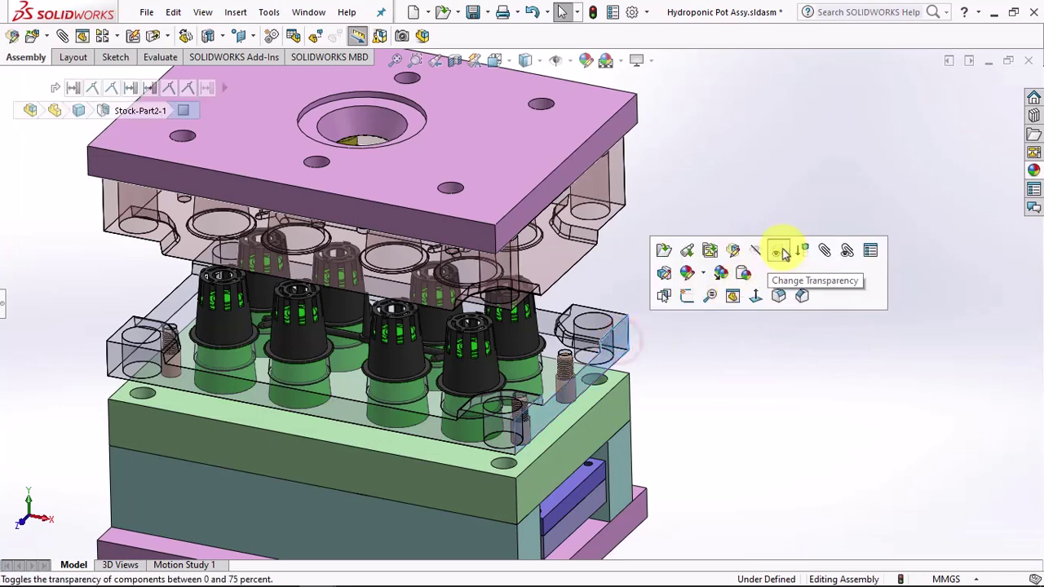
{"action": "left_click", "coordinate": [783, 247]}
{"action": "left_click", "coordinate": [605, 196]}
{"action": "left_click", "coordinate": [767, 107]}
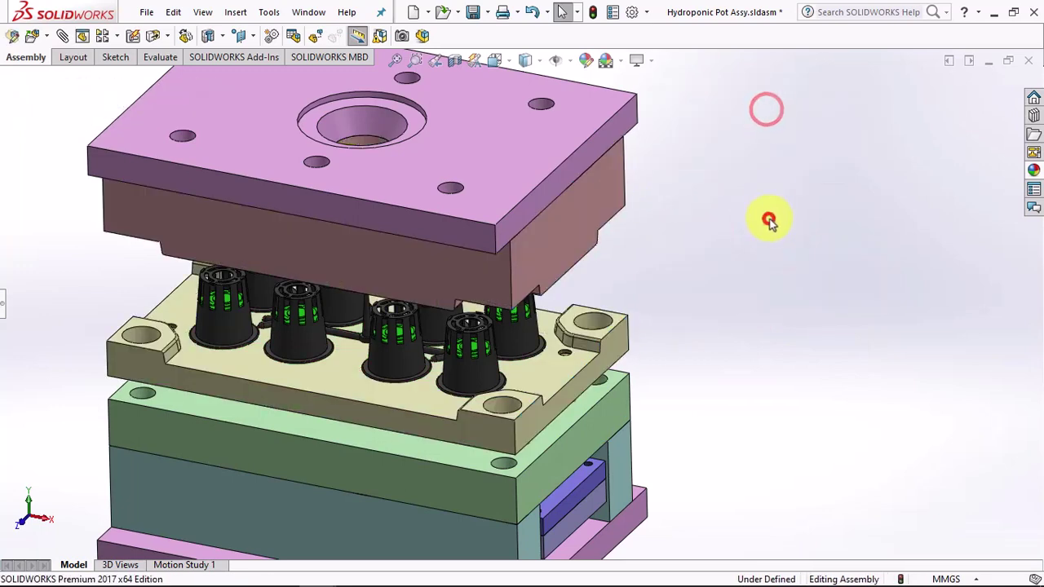
{"action": "key", "text": "z"}
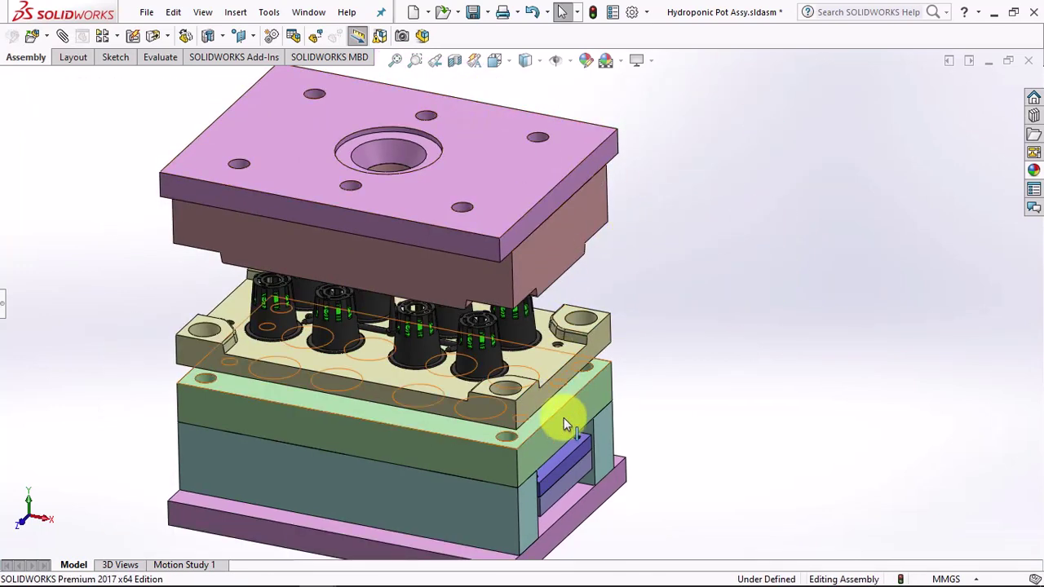
Step: Test the ejector stroke by pushing the return plate down and raising it again
{"action": "left_click", "coordinate": [573, 480]}
{"action": "left_click_drag", "start_coordinate": [571, 489], "coordinate": [568, 507]}
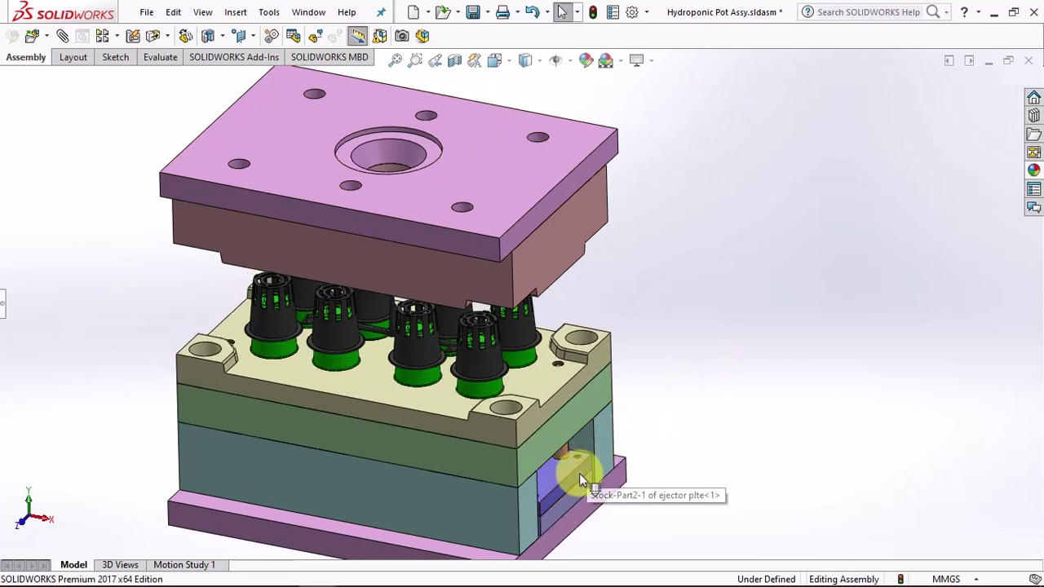
{"action": "left_click_drag", "start_coordinate": [577, 492], "coordinate": [579, 457]}
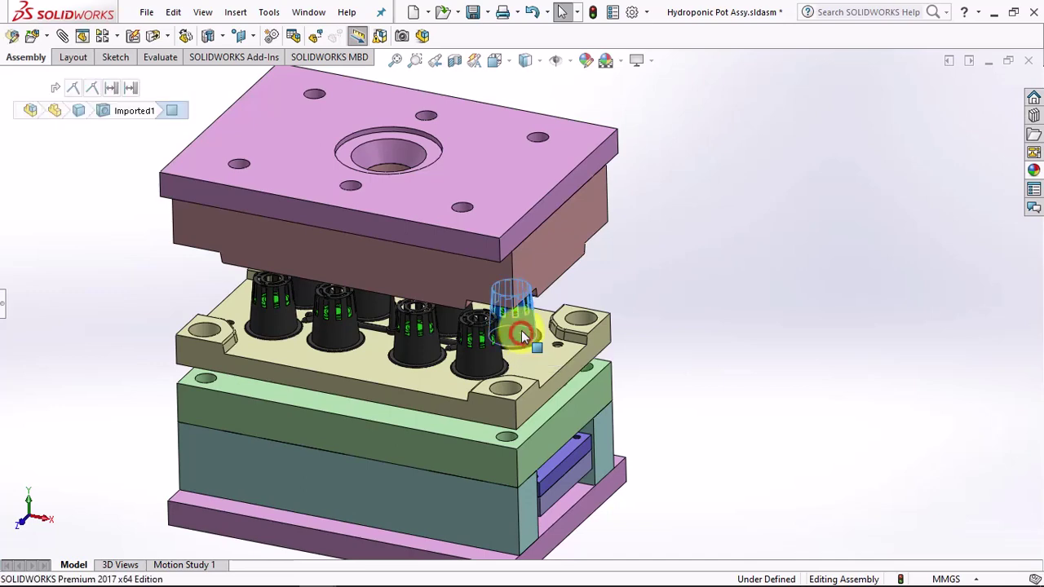
{"action": "left_click_drag", "start_coordinate": [524, 341], "coordinate": [523, 310]}
{"action": "mouse_move", "coordinate": [709, 292]}
{"action": "middle_mouse_down"}
{"action": "mouse_move", "coordinate": [724, 203]}
{"action": "mouse_move", "coordinate": [701, 245]}
{"action": "middle_mouse_up"}
Step: Hide the black hydroponic pot components
{"action": "left_click", "coordinate": [530, 285]}
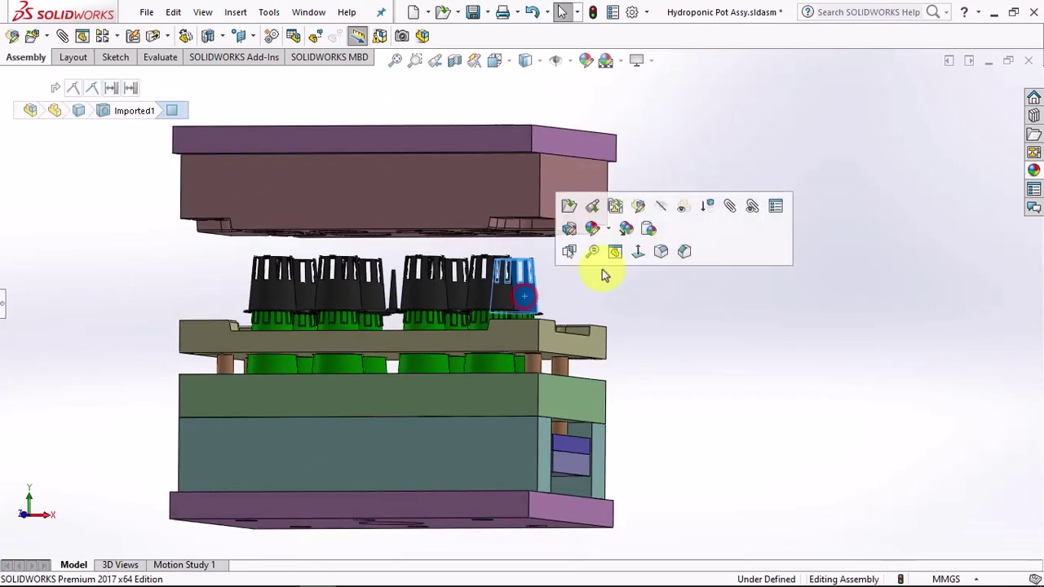
{"action": "left_click", "coordinate": [664, 209]}
{"action": "left_click", "coordinate": [733, 351]}
Step: Lower the top plates back onto the ring plate to close the mould
{"action": "middle_click_drag", "start_coordinate": [721, 308], "coordinate": [652, 267]}
{"action": "left_click", "coordinate": [565, 202]}
{"action": "left_click_drag", "start_coordinate": [564, 202], "coordinate": [551, 352]}
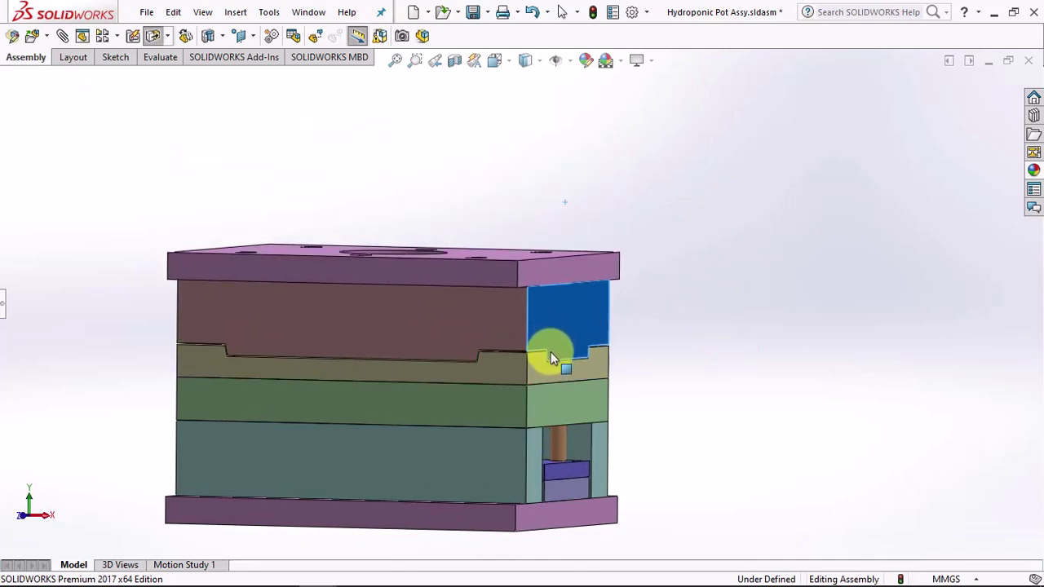